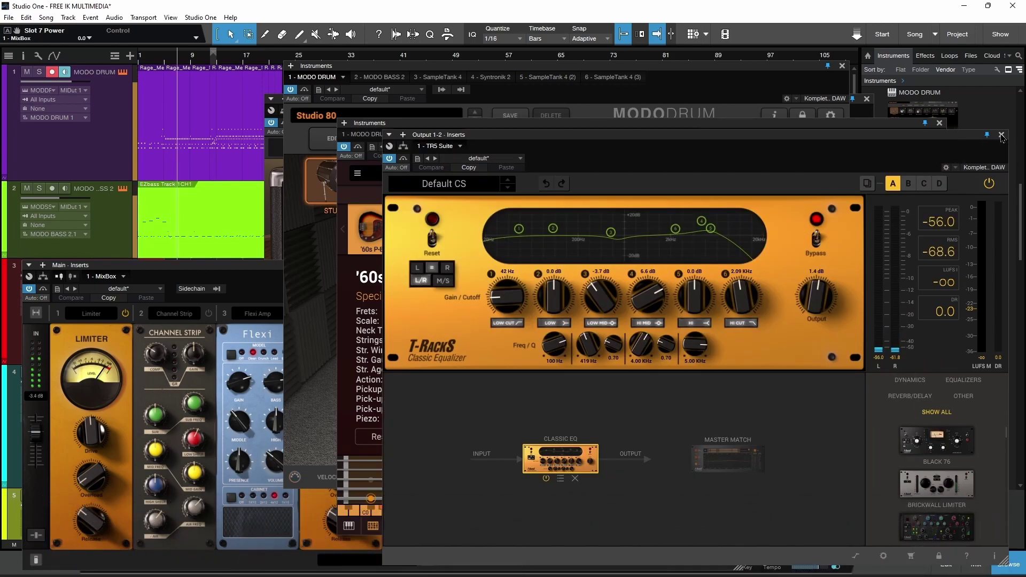
Close the T-RackS equalizer and MixBox rack windows, moving the AmpliTube window aside.
left_click(1001, 134)
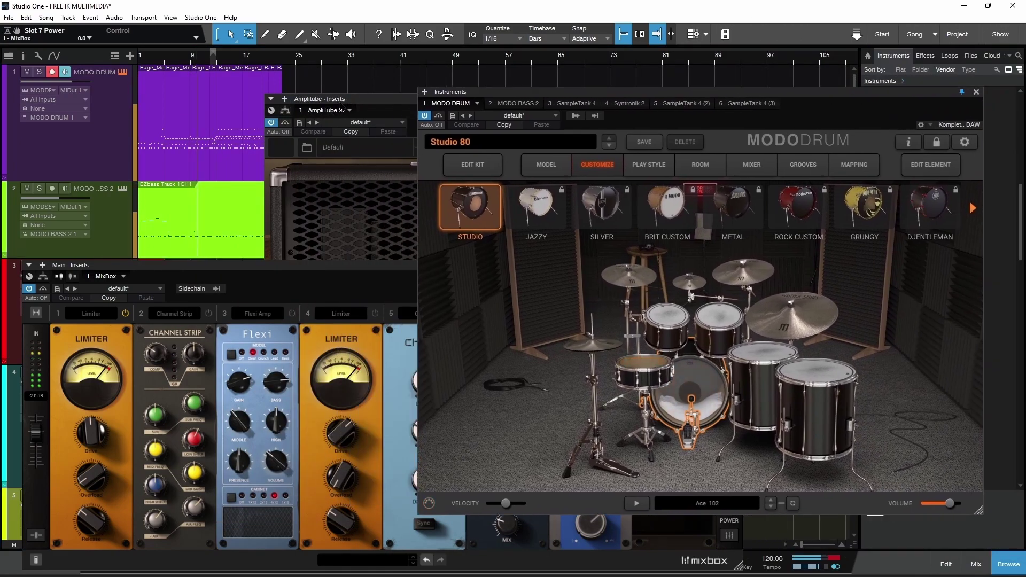
left_click(341, 106)
left_click_drag(340, 101, 195, 64)
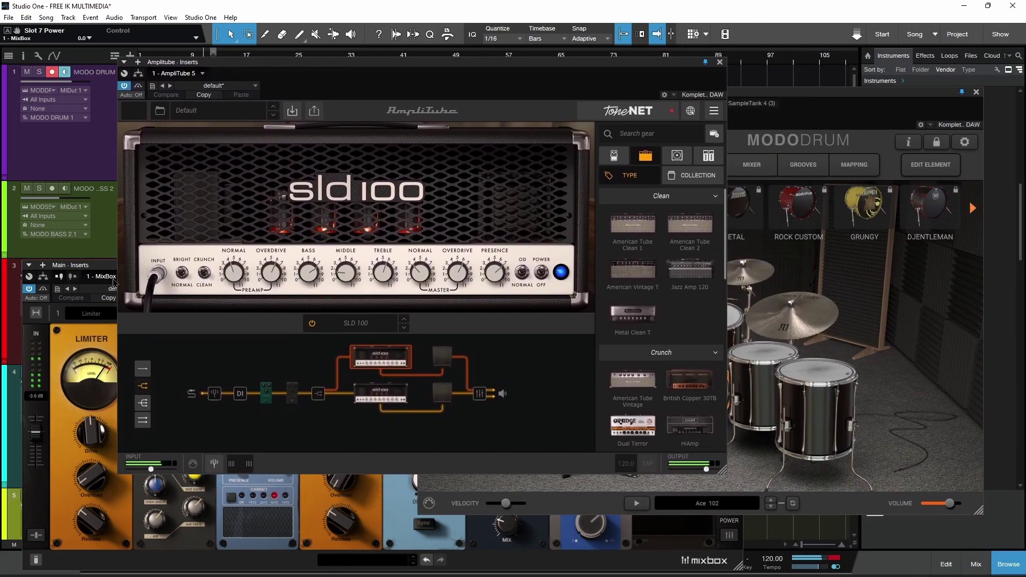
left_click(97, 271)
left_click(736, 265)
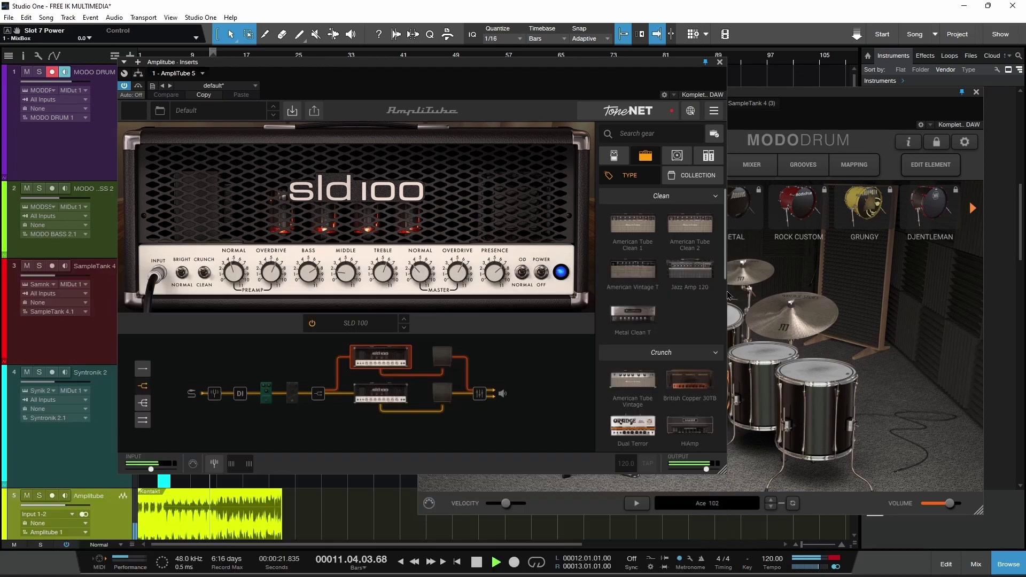
Look over MODO DRUM's play style and kit customizing pages, then close it.
left_click(785, 118)
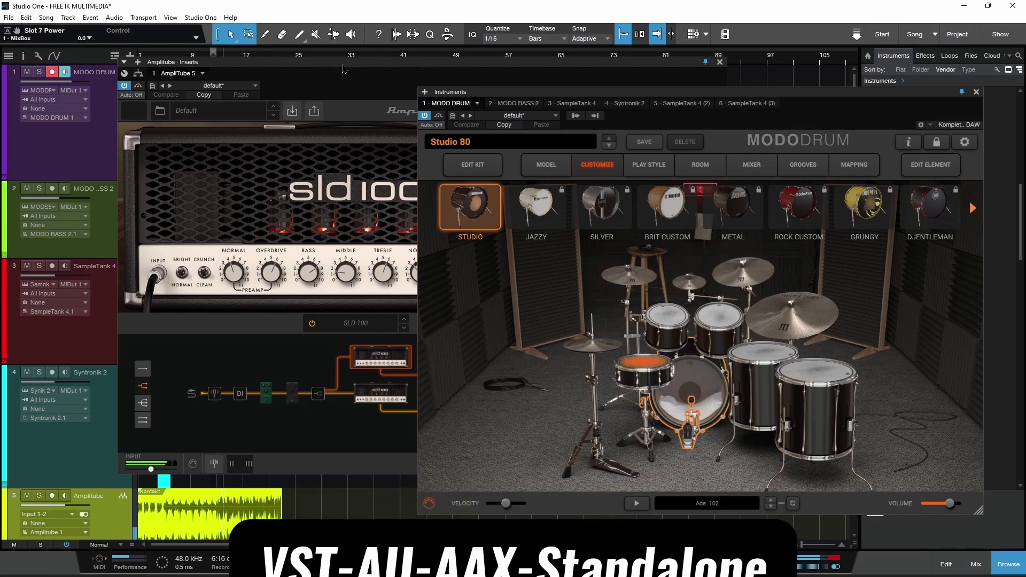
left_click(648, 165)
left_click(598, 165)
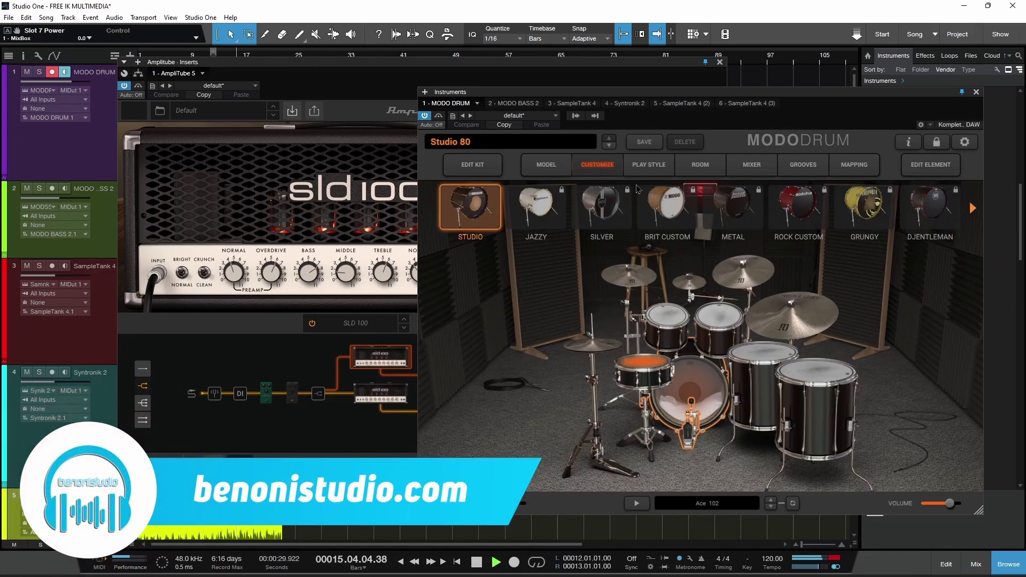
left_click(955, 103)
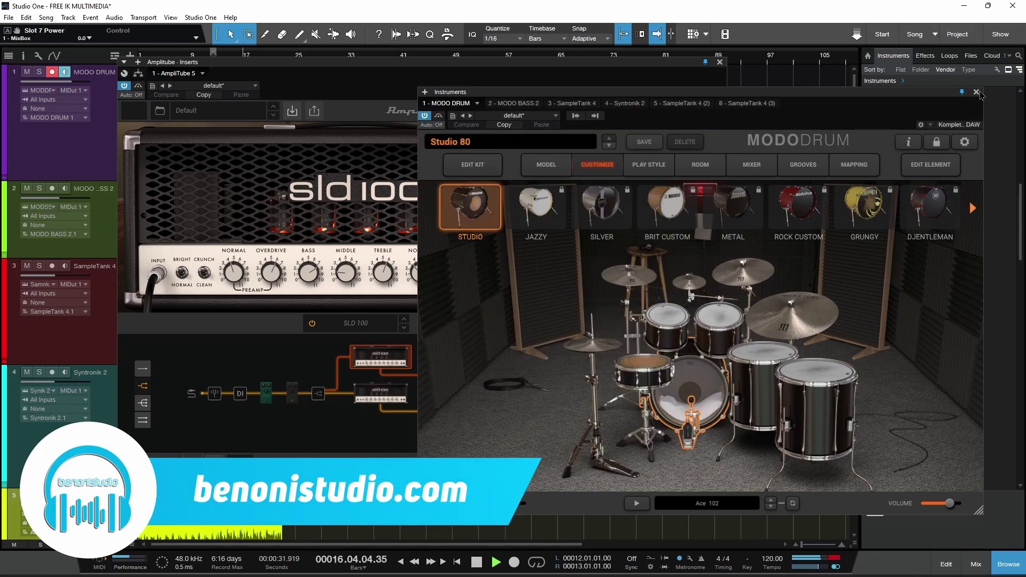
left_click(976, 92)
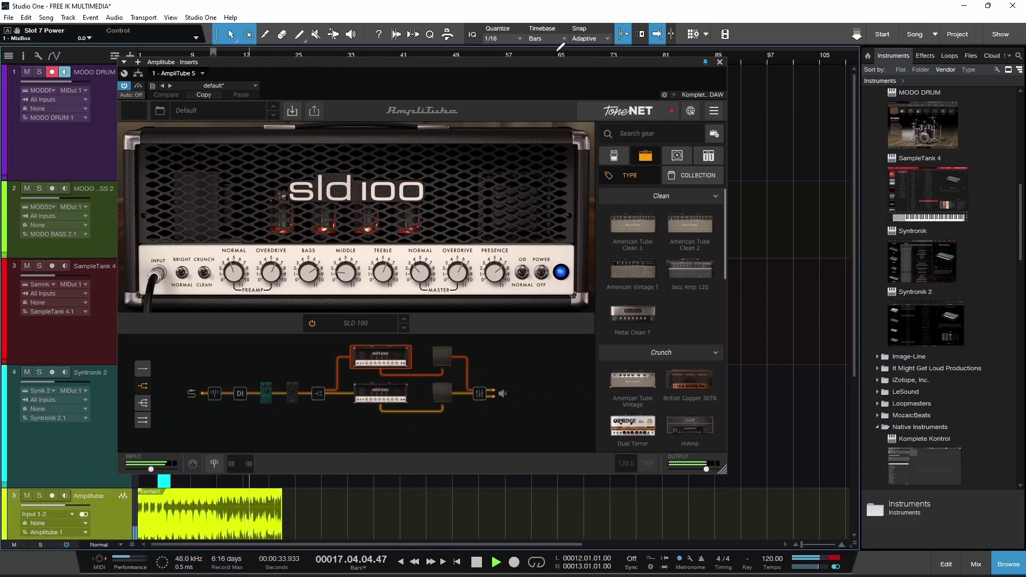
Inspect MODO BASS 2 from track 2, then close it and the AmpliTube window.
left_click_drag(690, 62, 806, 78)
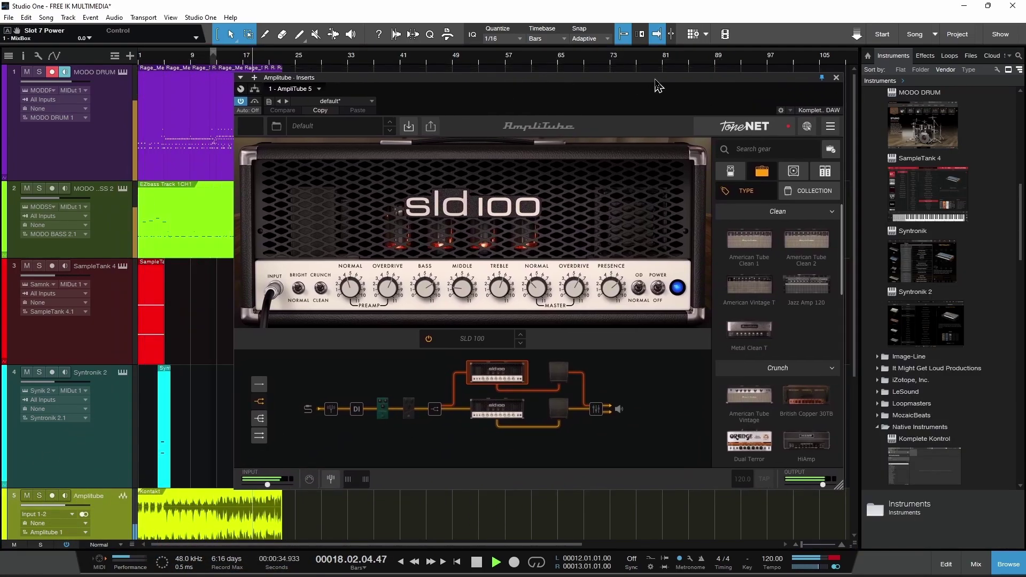
left_click(122, 188)
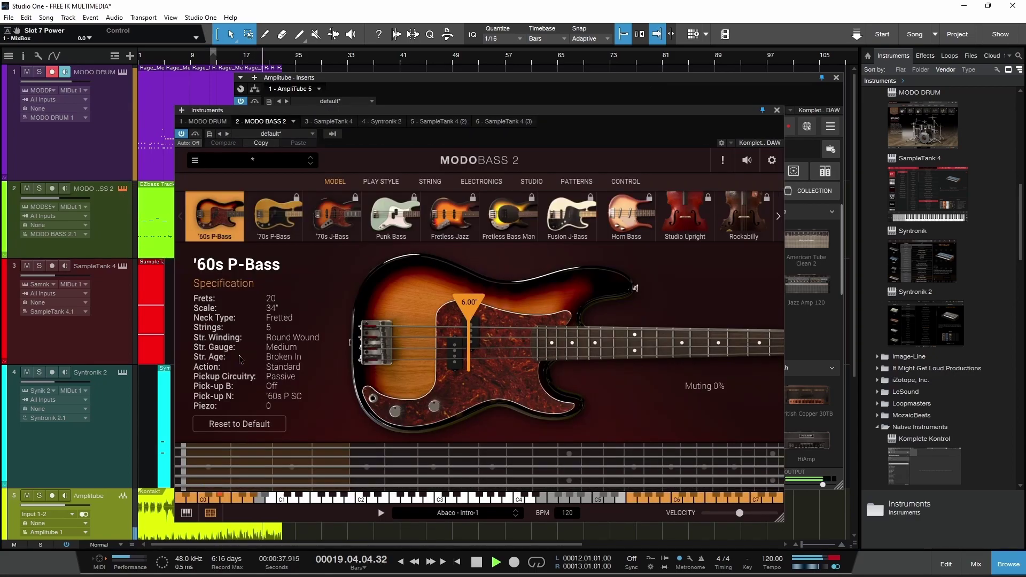
scroll(121, 365, "down", 5)
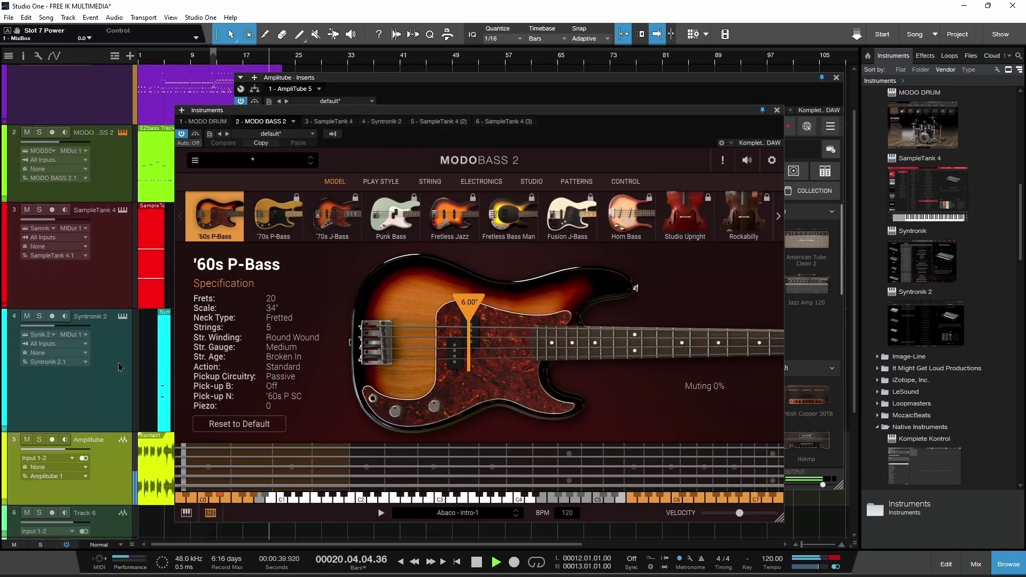
left_click(777, 111)
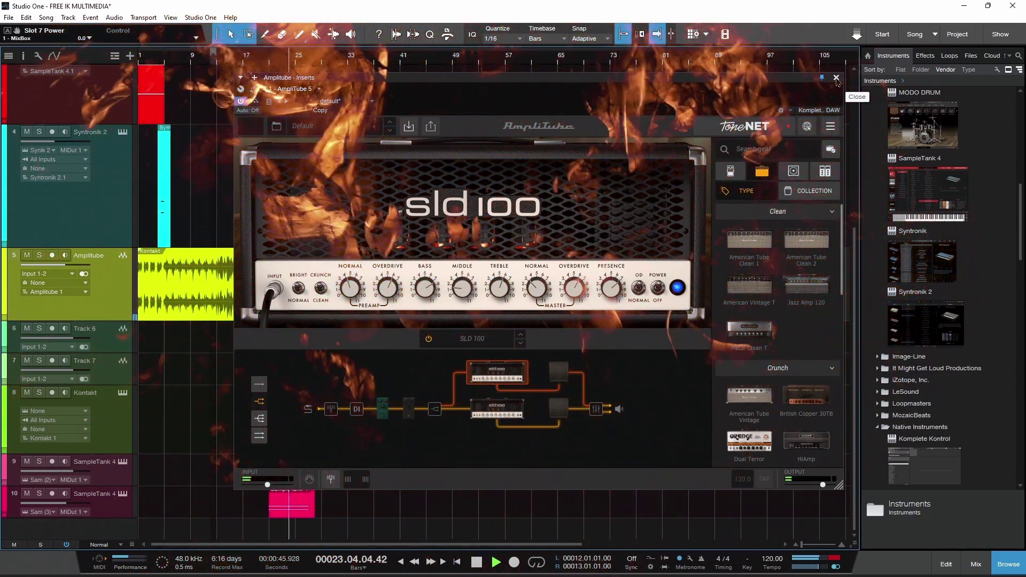
left_click(837, 78)
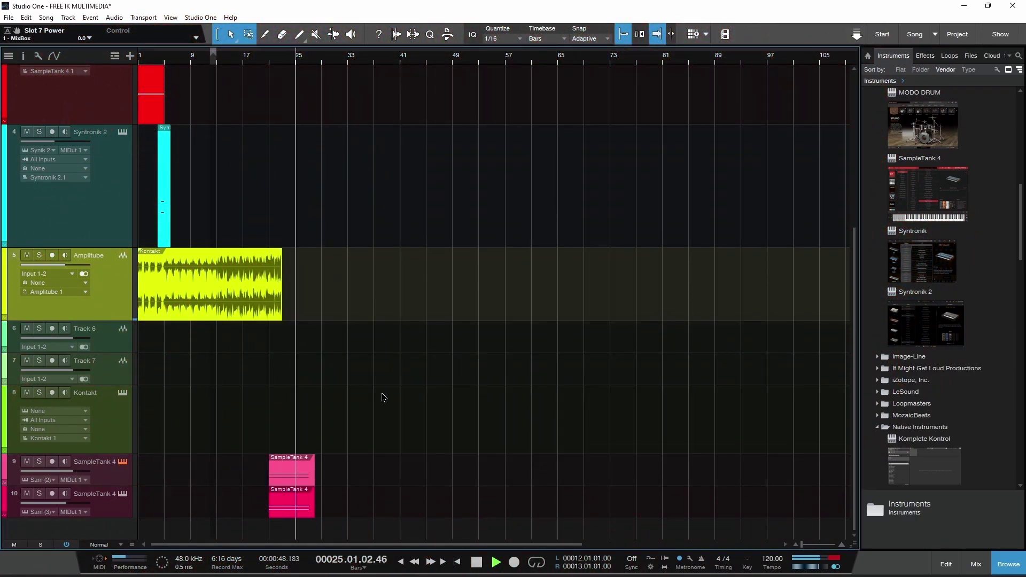
View and close SampleTank 4 (2), then turn off record-arm and monitoring on the MODO DRUM track.
key("F11")
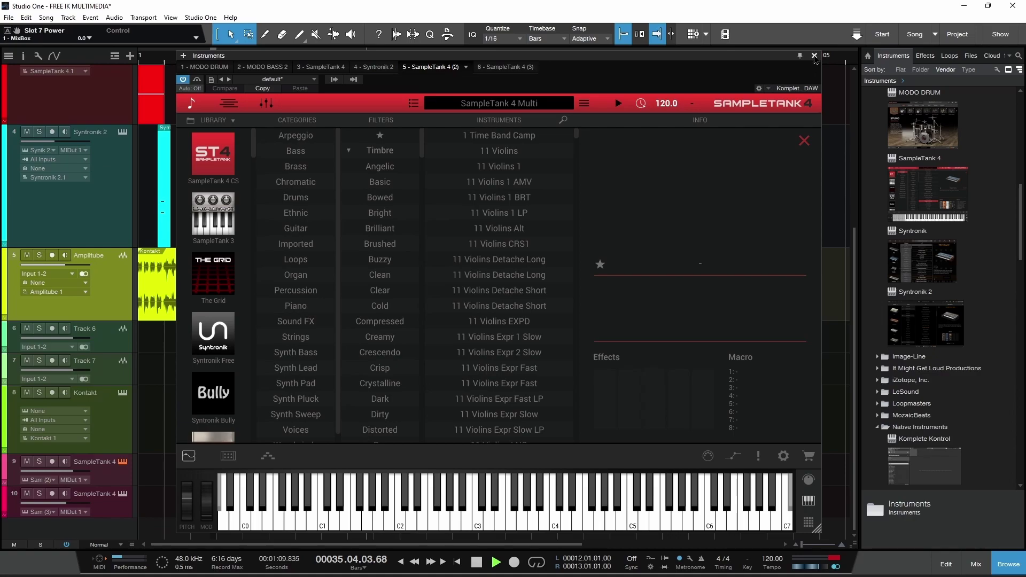
left_click(814, 56)
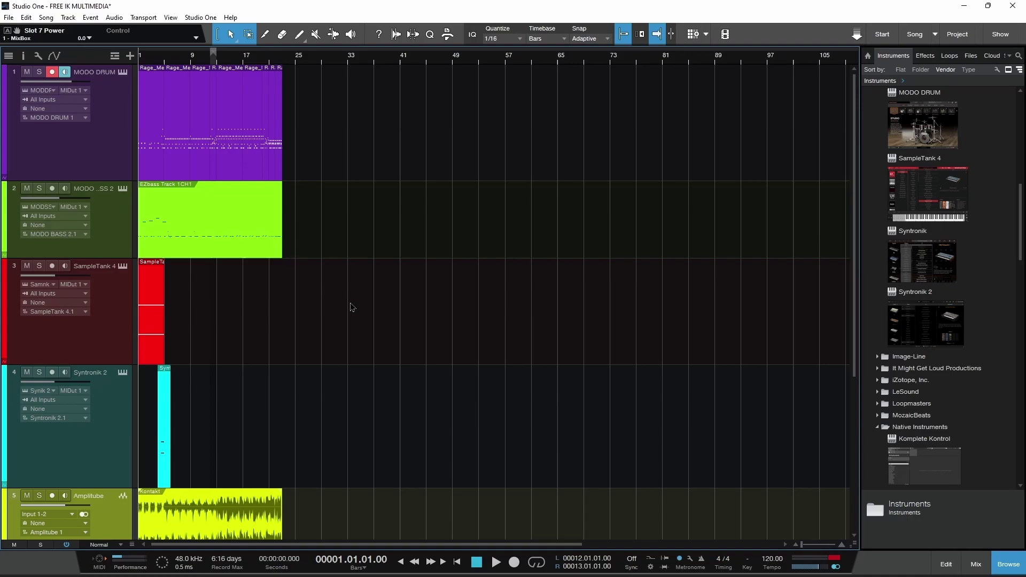
left_click(52, 71)
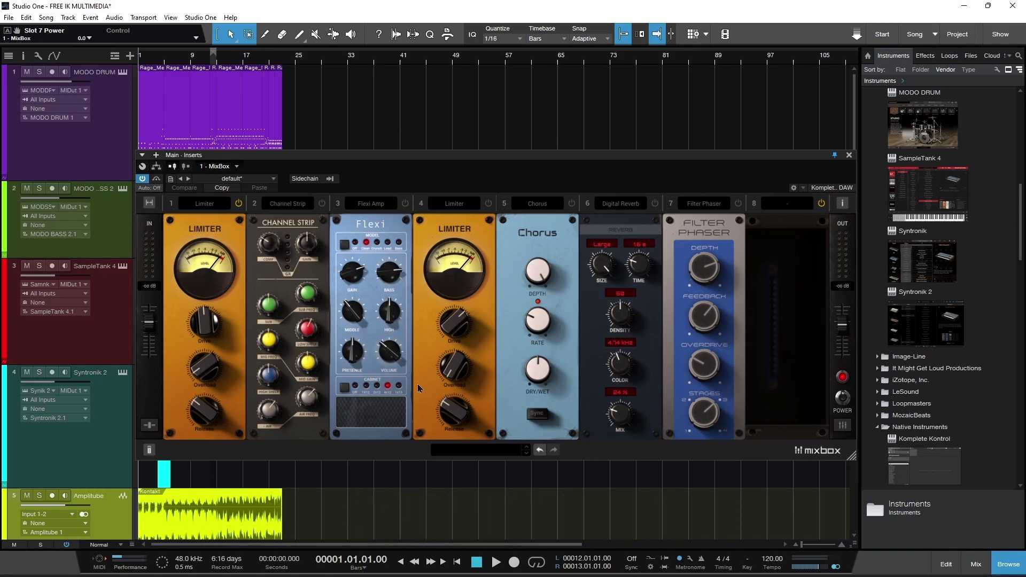
Browse effect menus for slots 8 and 2, moving the Channel Strip away and back to slot 2.
left_click(787, 212)
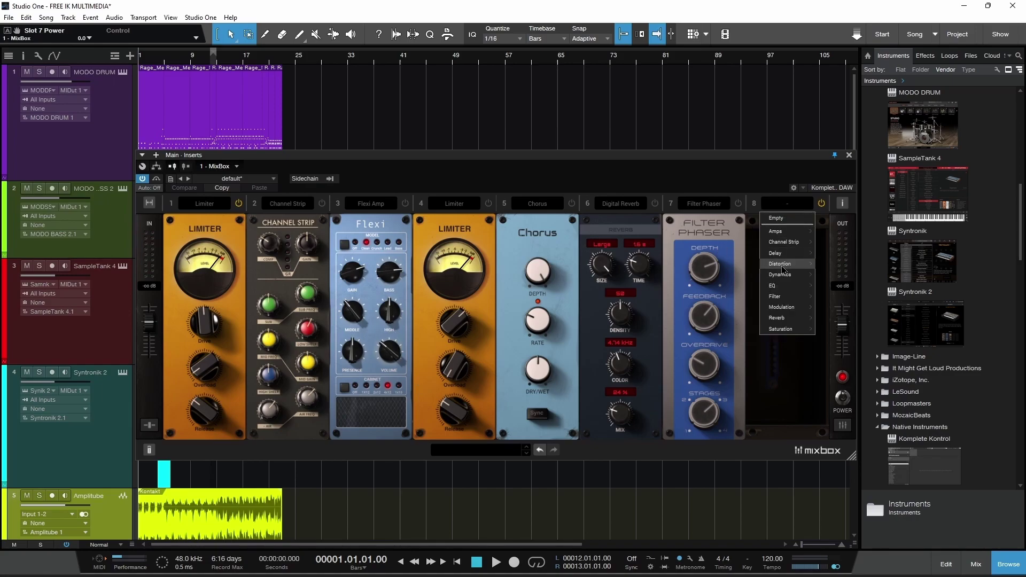
mouse_move(779, 302)
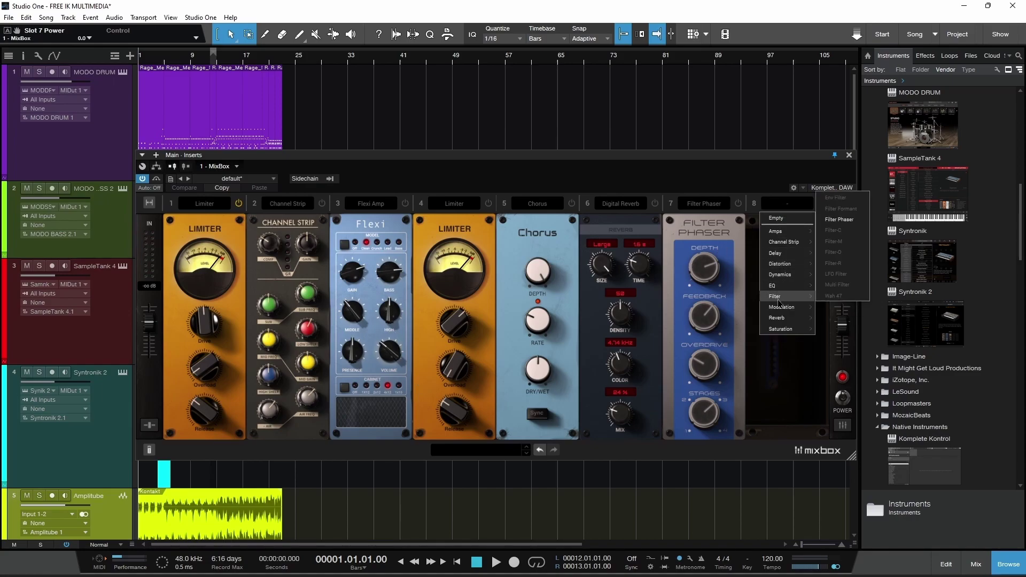
mouse_move(777, 234)
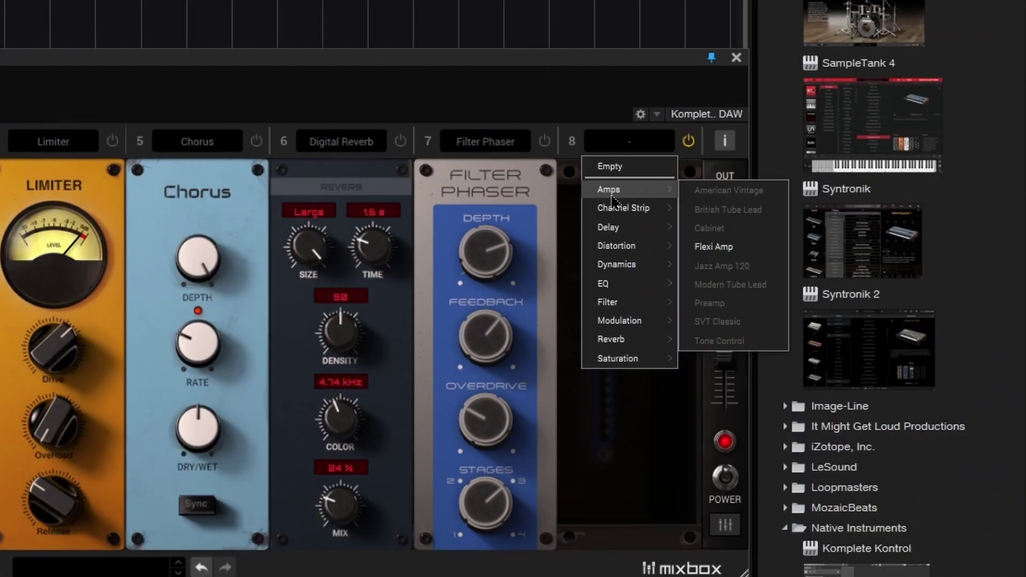
left_click(0, 141)
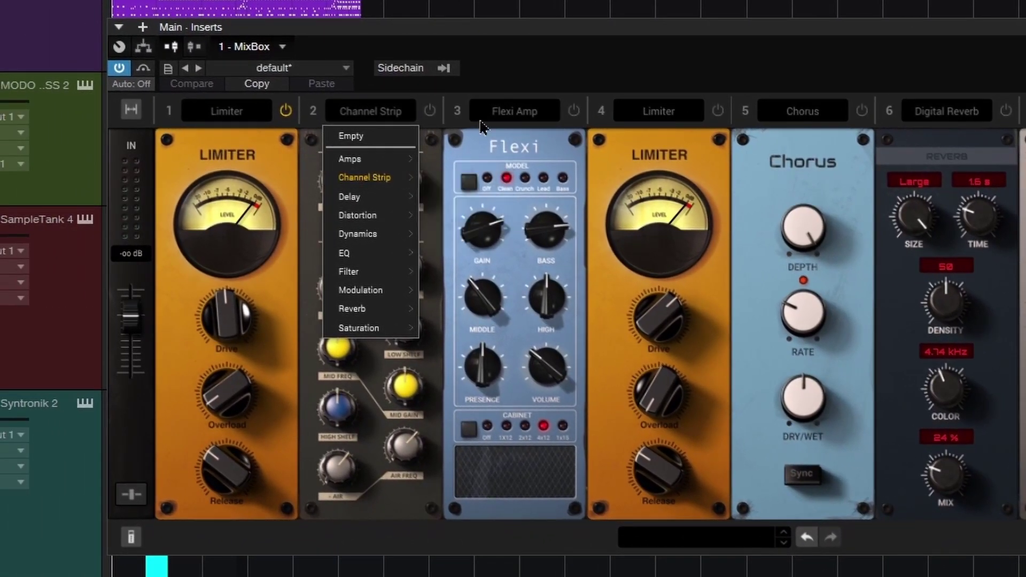
left_click(88, 387)
left_click_drag(89, 387, 282, 386)
left_click_drag(593, 371, 627, 384)
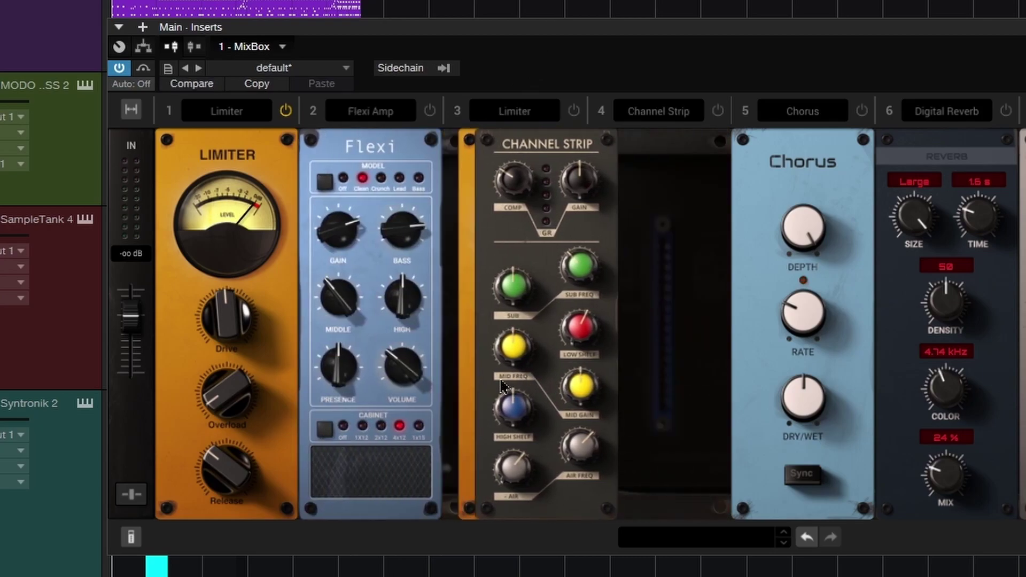
Raise the second Limiter's Drive and lower Chorus Depth, keeping Digital Reverb in its slot.
mouse_move(658, 316)
left_mouse_down()
mouse_move(658, 331)
mouse_move(659, 317)
left_mouse_up()
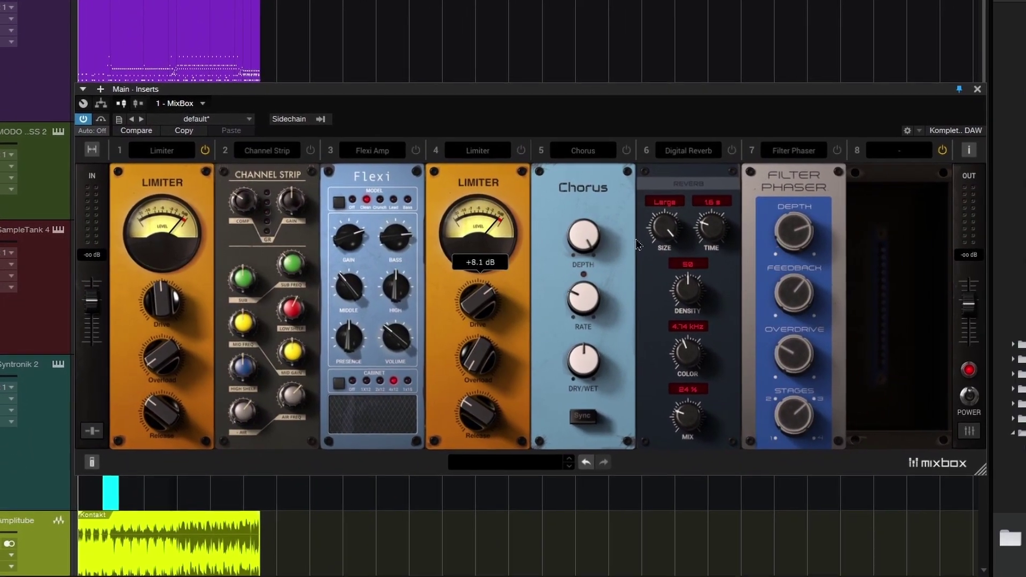
left_click_drag(801, 235, 796, 291)
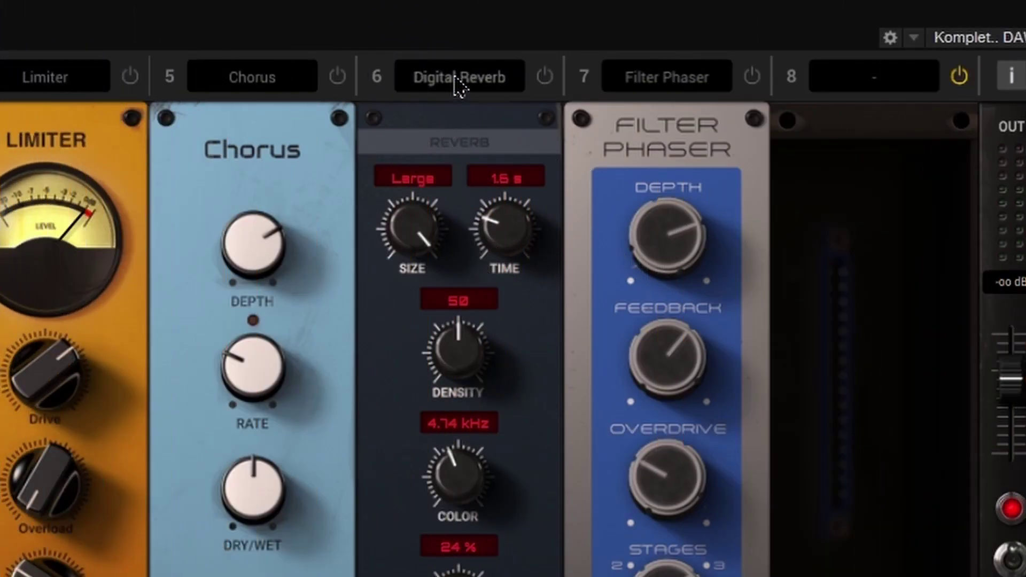
left_click(456, 79)
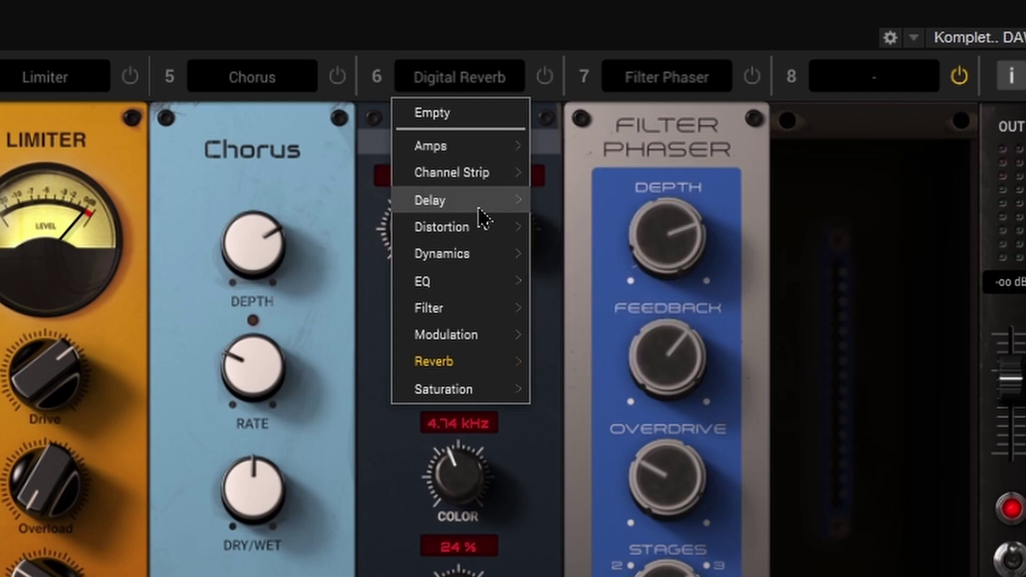
mouse_move(471, 235)
mouse_move(467, 261)
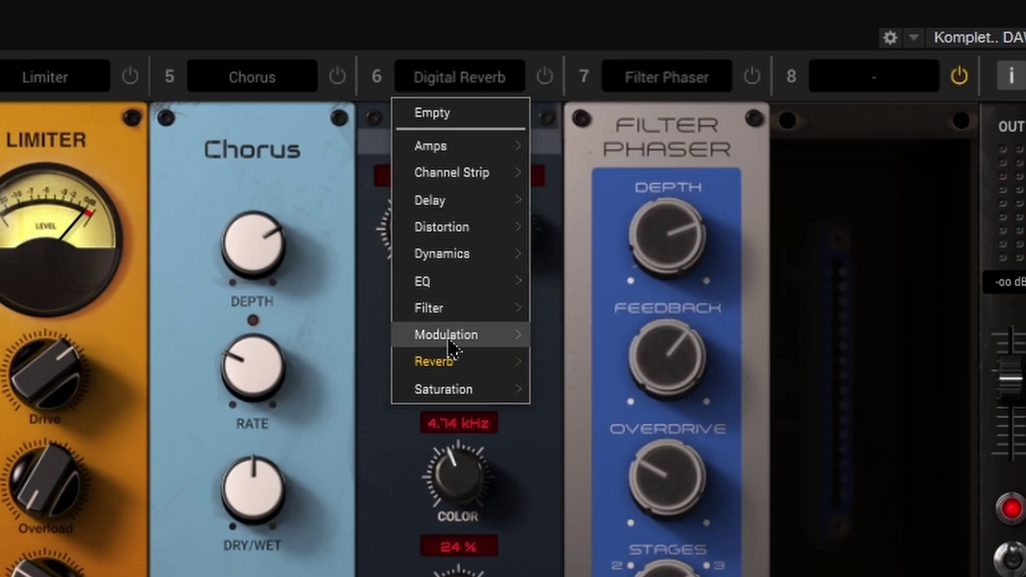
mouse_move(439, 389)
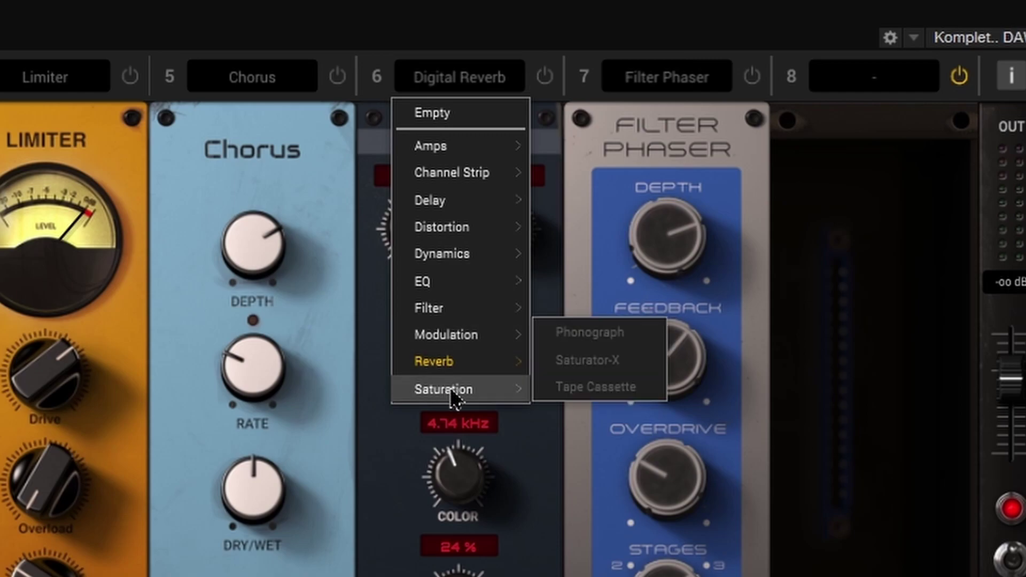
key("Escape")
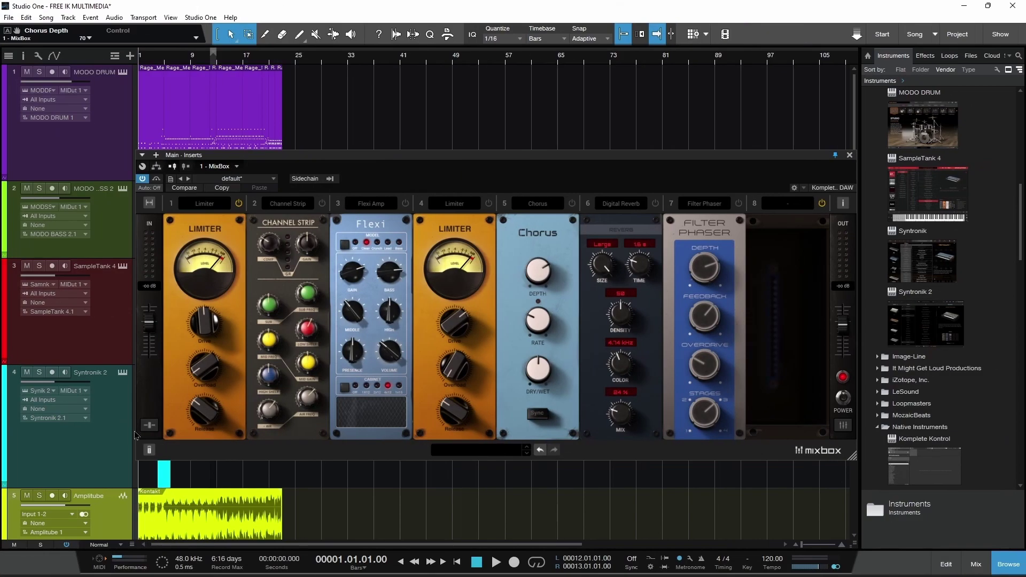
Toggle the MixBox dry/wet controls on and off, reposition the window, and close it.
left_click(150, 426)
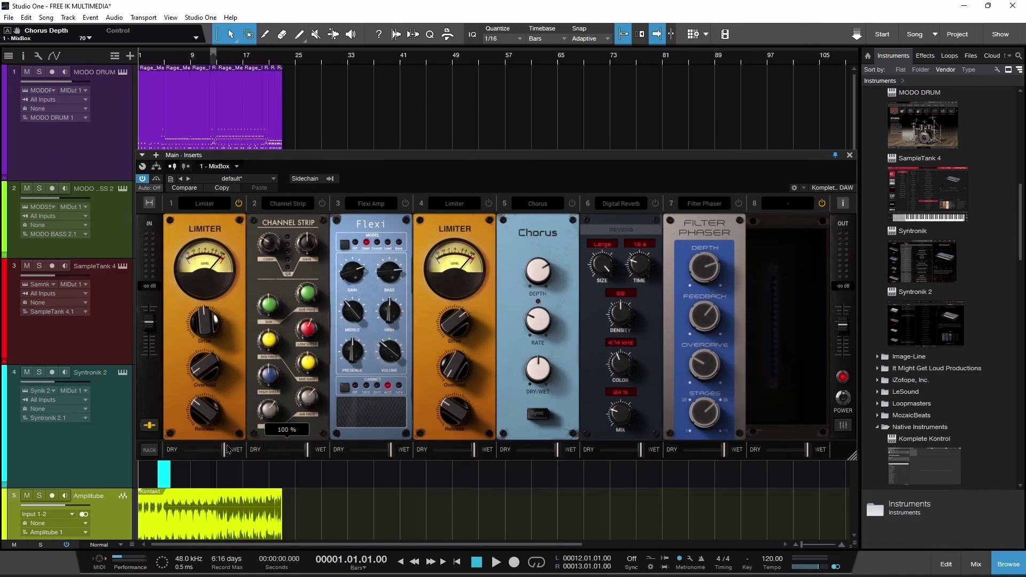
left_click(151, 426)
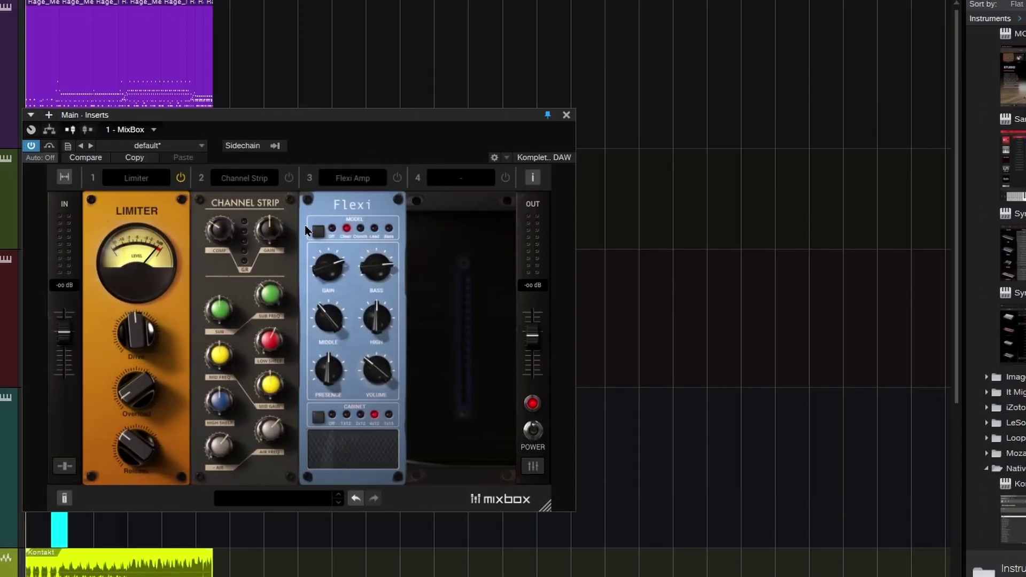
left_click_drag(315, 122, 538, 87)
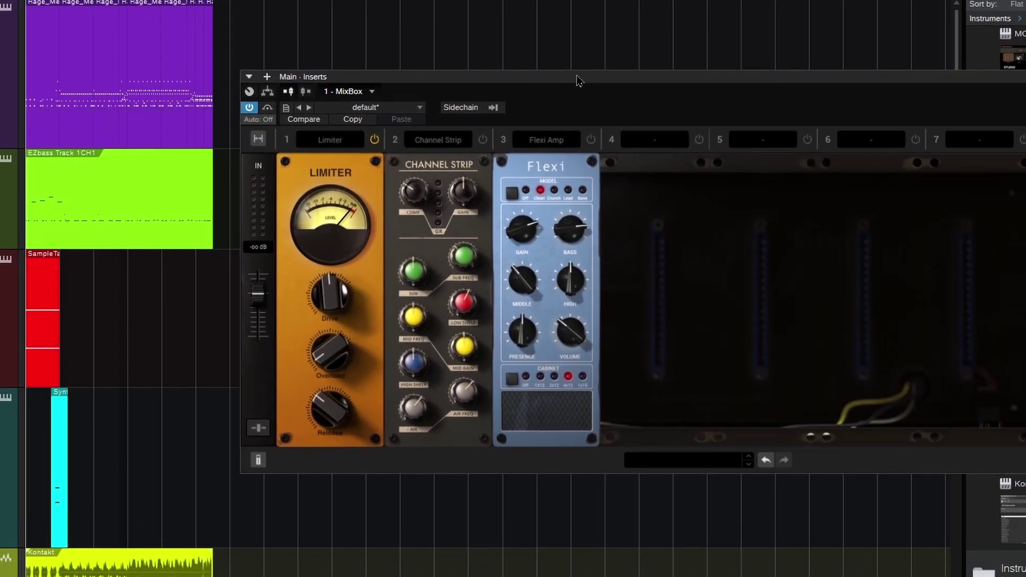
left_click_drag(648, 88, 528, 92)
key("Escape")
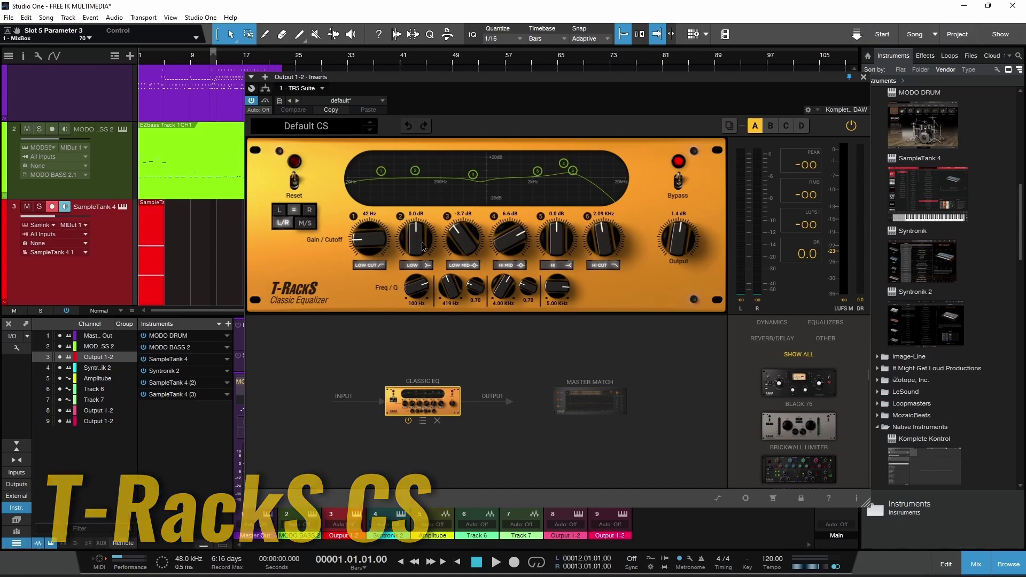
Adjust the Classic EQ: trim Low gain, Hi Mid 10.7 dB, high cut 375 Hz, low cut 113 Hz.
left_click_drag(415, 243, 781, 304)
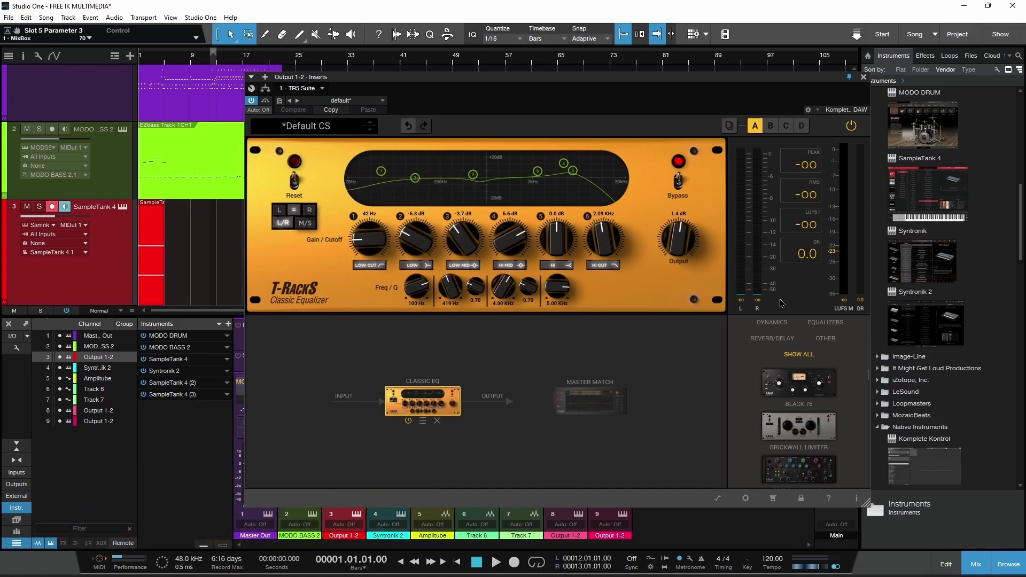
left_click_drag(518, 238, 795, 194)
left_click_drag(602, 242, 591, 278)
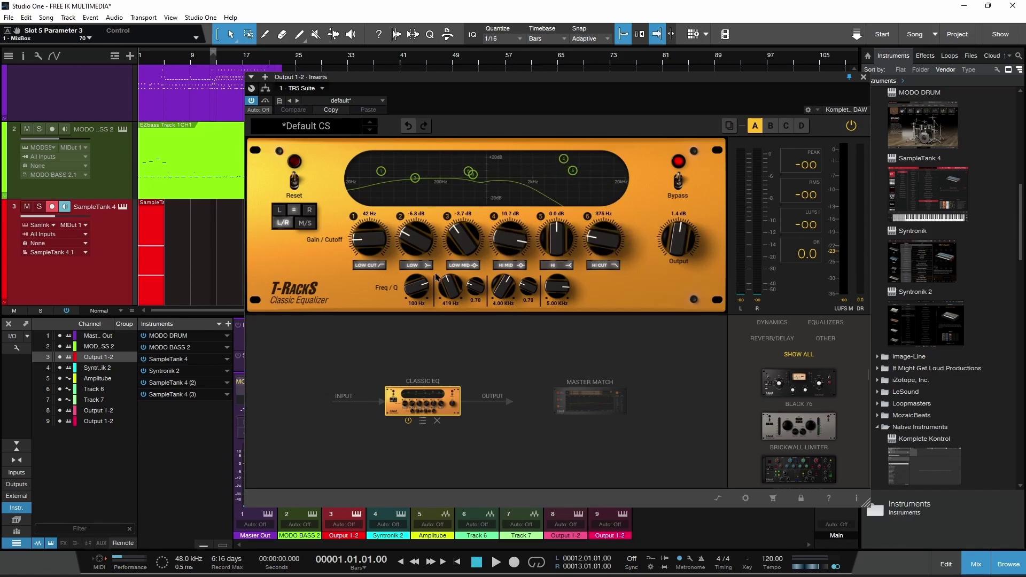
left_click_drag(381, 249, 376, 230)
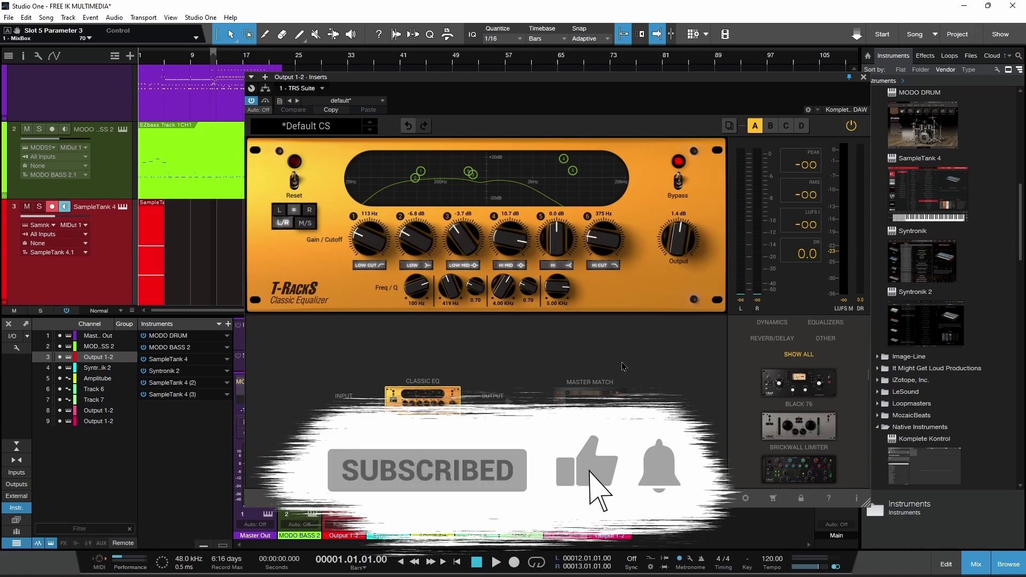
left_click(863, 78)
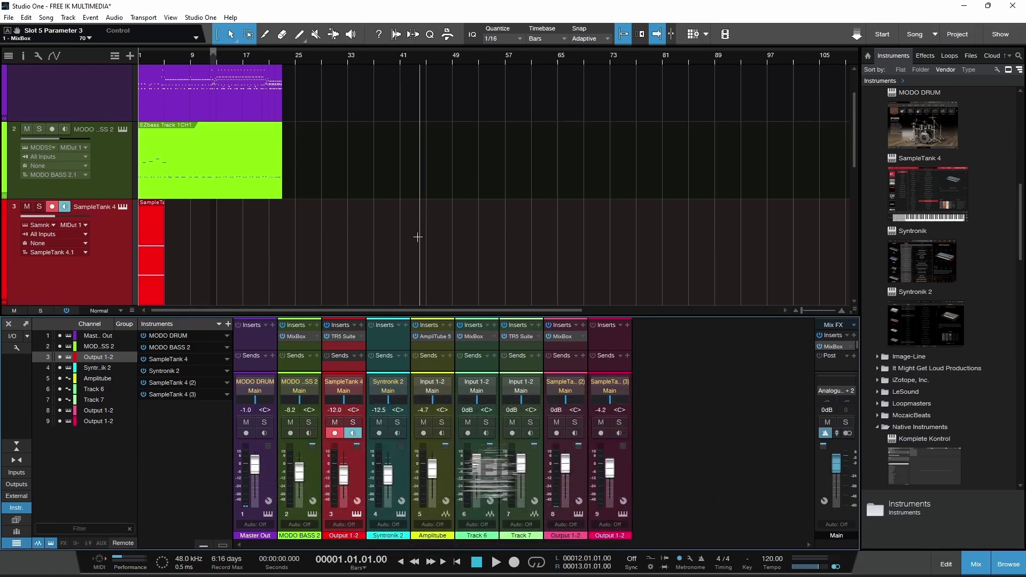
Hide the mixer, open MODO DRUM, and browse snare and rack-tom models, paging the model row.
scroll(418, 237, "up", 2)
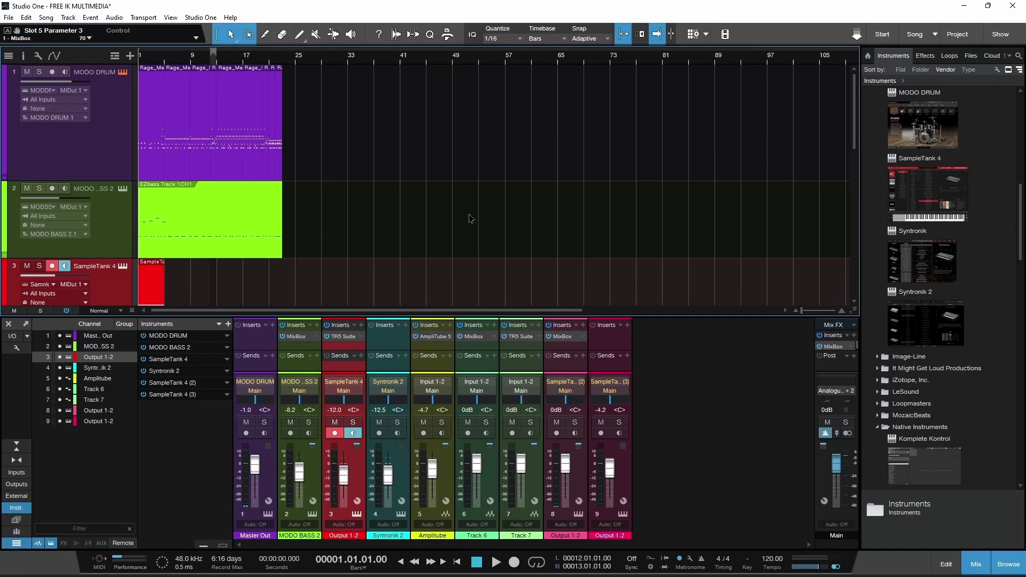
key("F3")
key("F11")
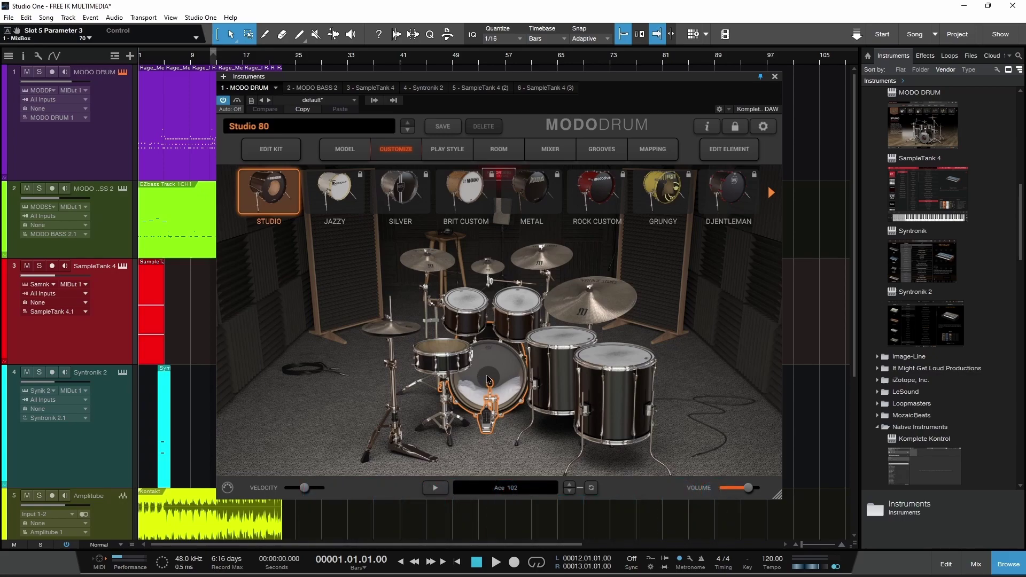
left_click(452, 353)
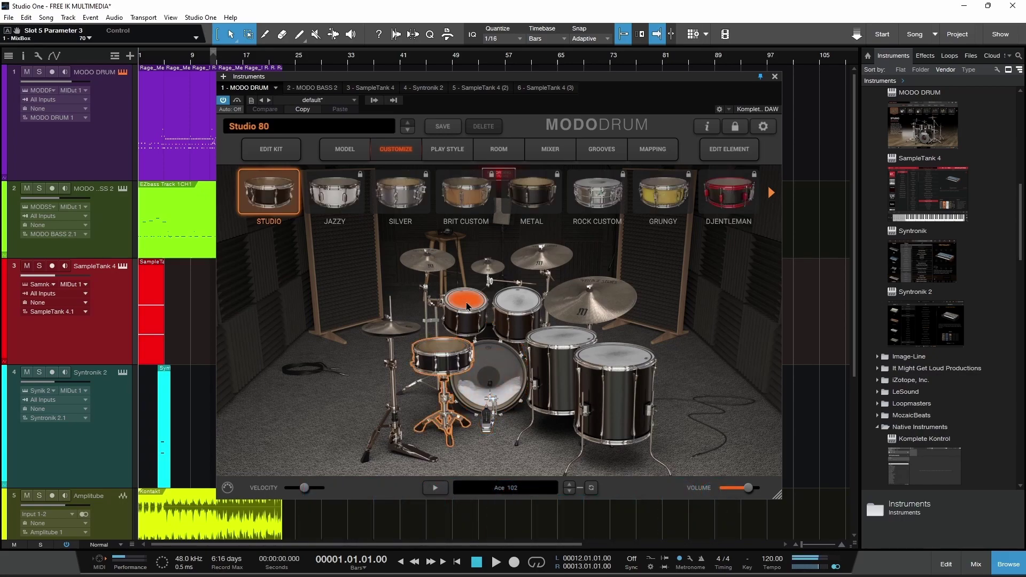
left_click(468, 306)
left_click(516, 306)
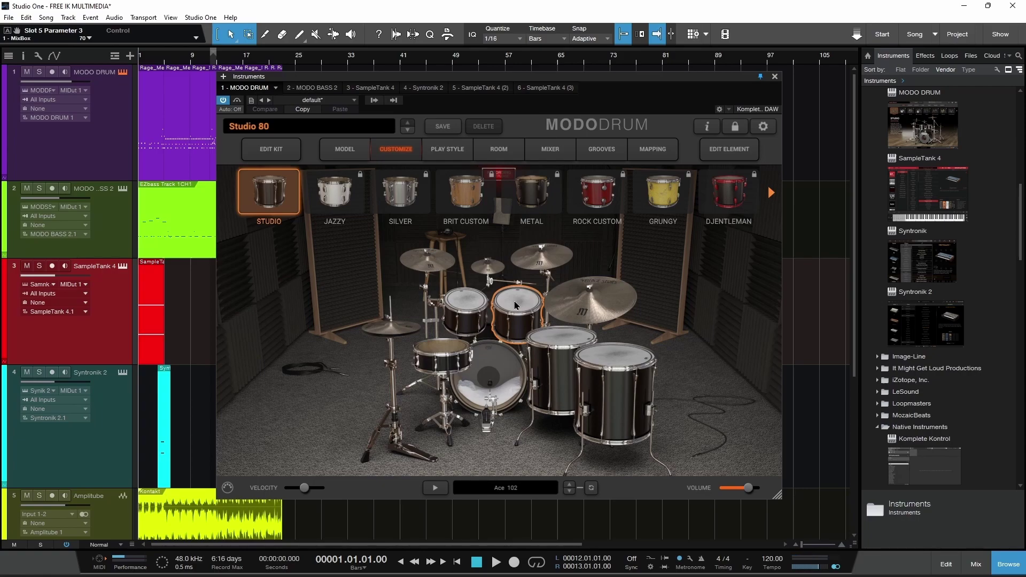
left_click(771, 194)
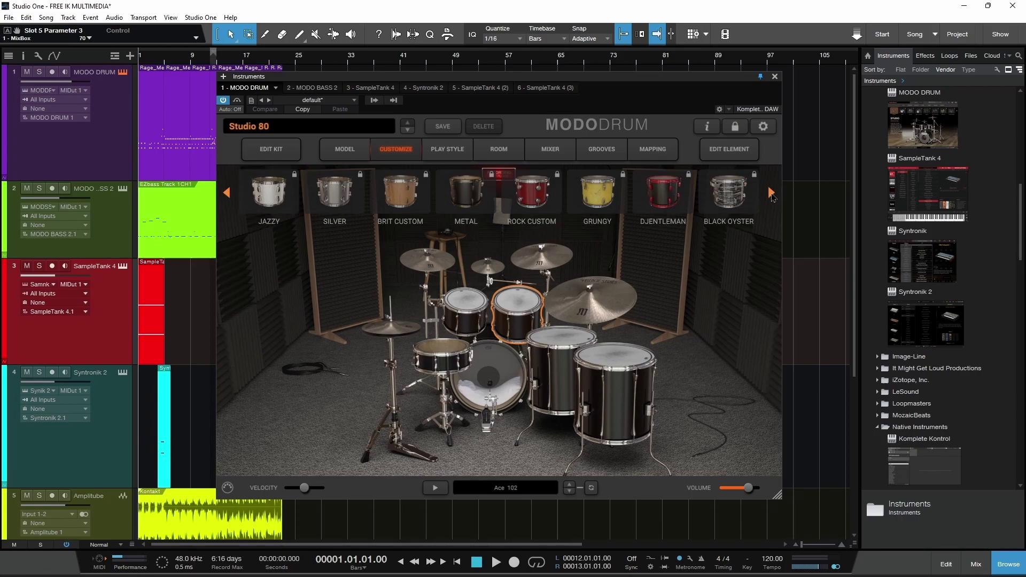
left_click(227, 193)
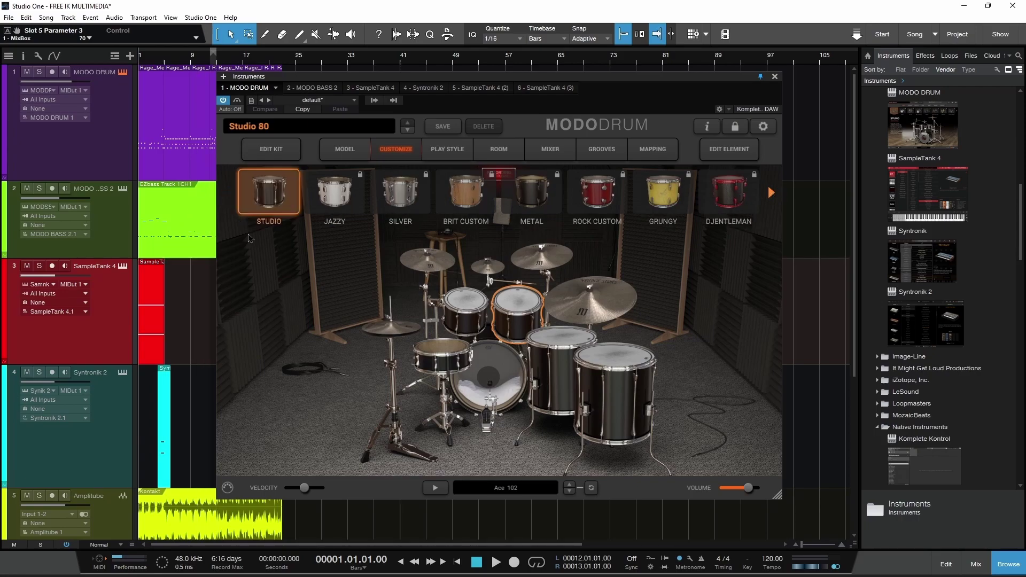
Give the kick a Coated front head, Sharp shell edge and 21-inch shell.
left_click(475, 385)
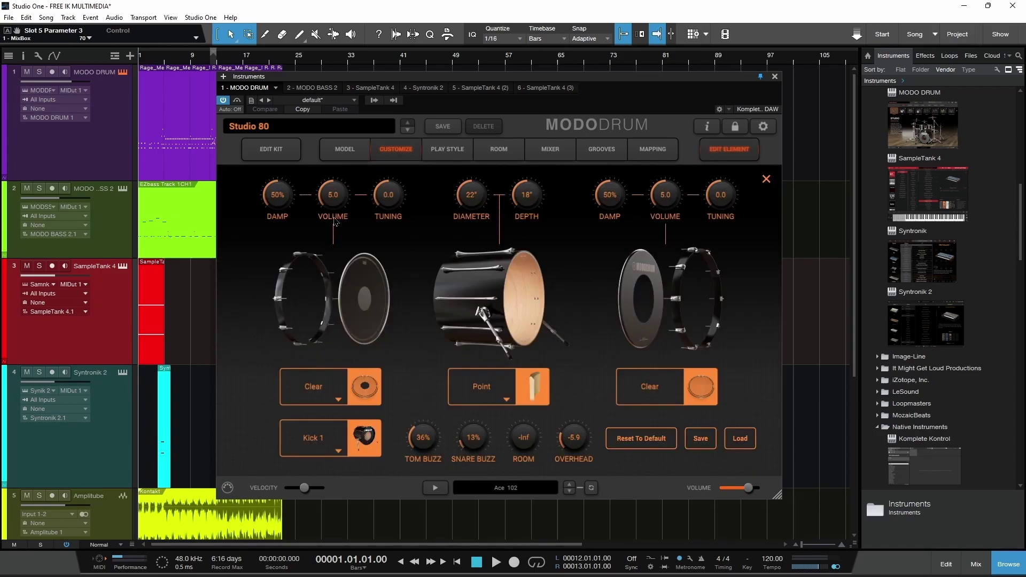
left_click_drag(337, 200, 340, 203)
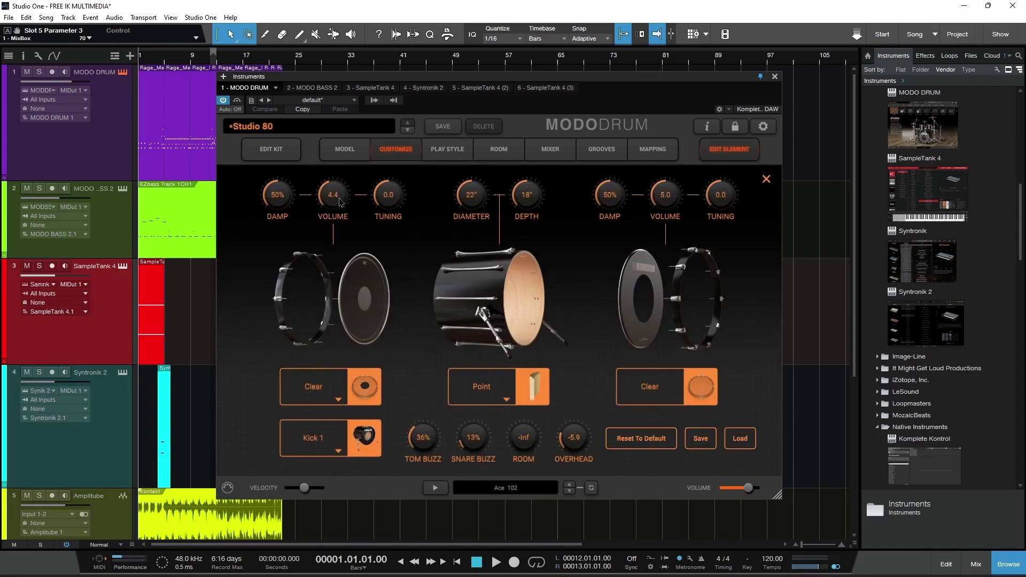
left_click(340, 398)
left_click(332, 469)
left_click(495, 390)
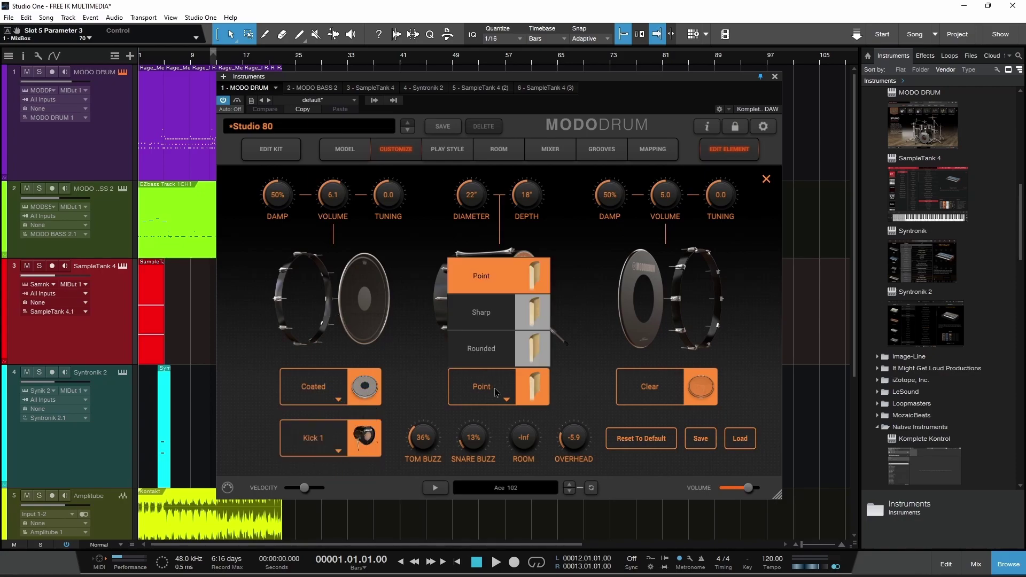
left_click(512, 317)
scroll(528, 200, "down", 1)
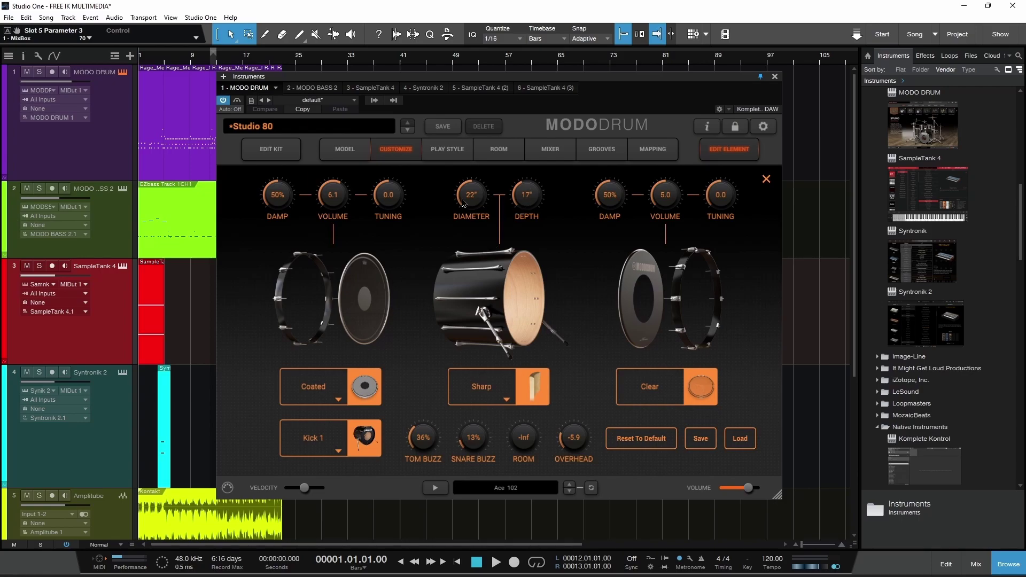
scroll(465, 203, "down", 1)
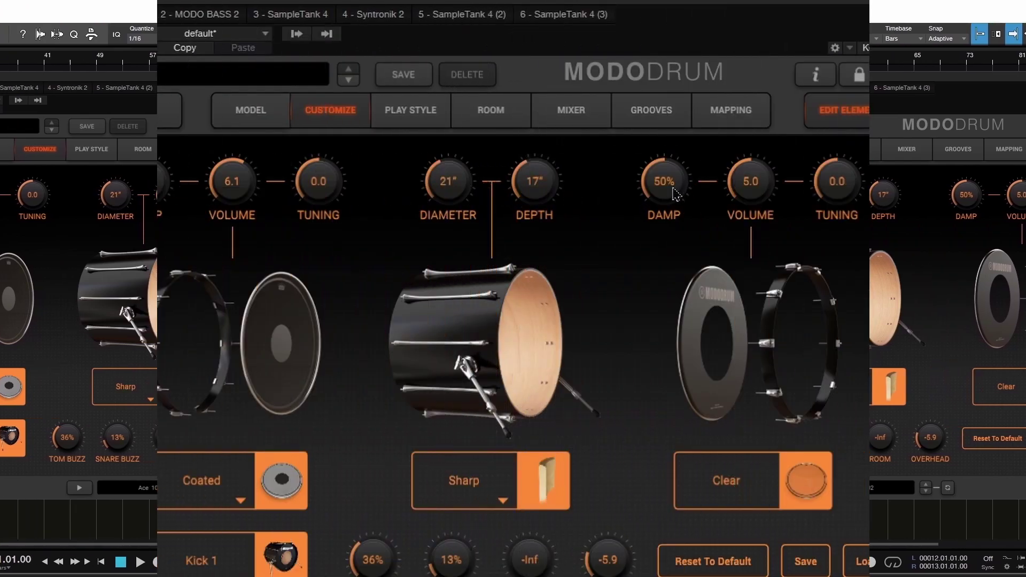
scroll(612, 204, "down", 1)
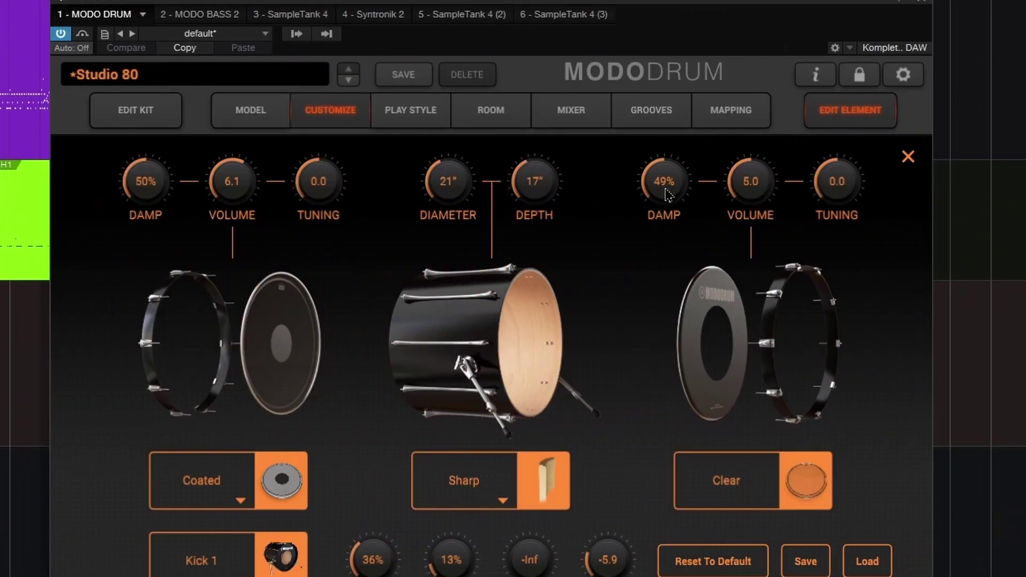
left_click(861, 115)
Set the snare's top head to Coated and raise its bottom-head volume to 7.1.
left_click(397, 425)
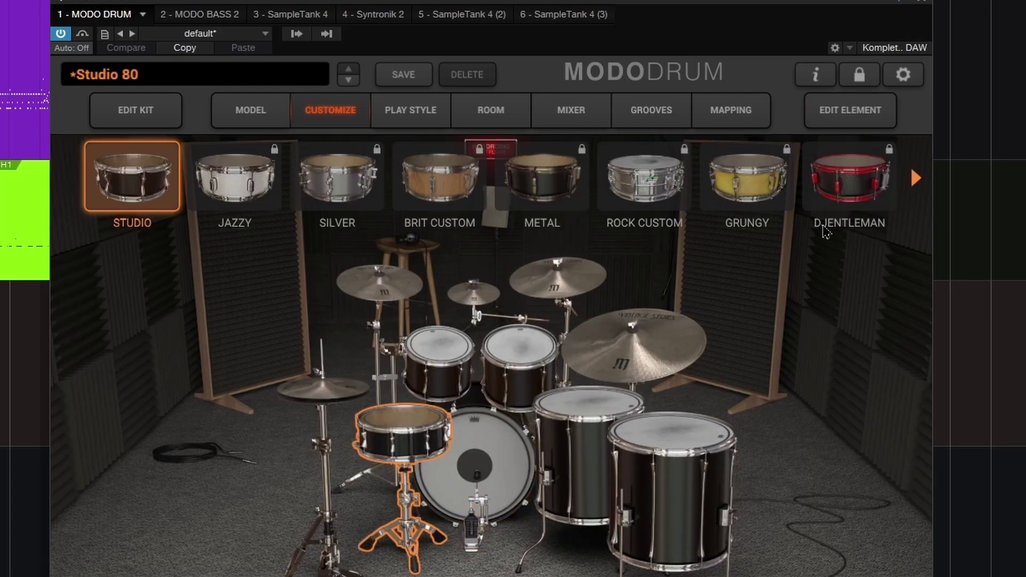
left_click(855, 115)
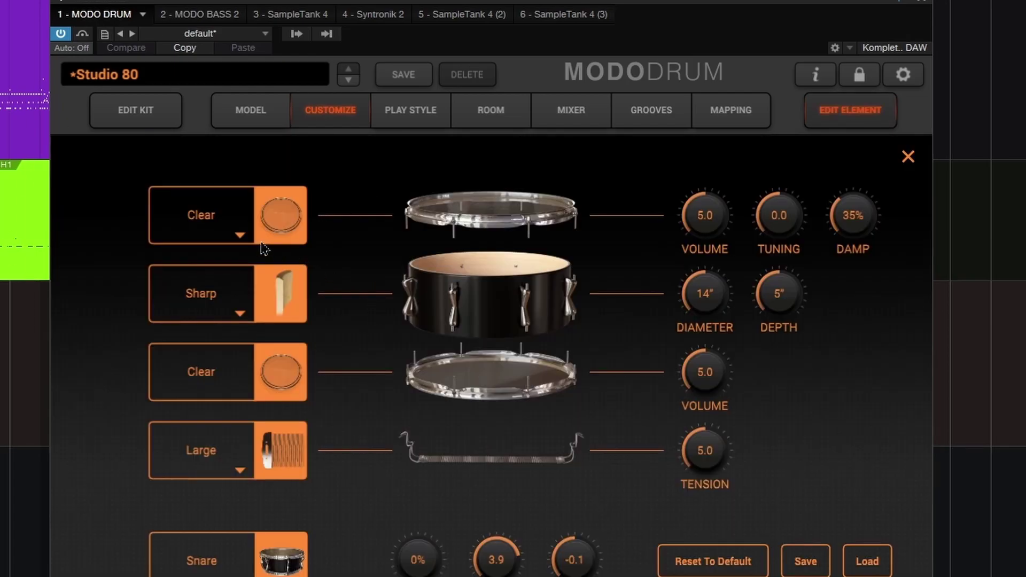
left_click(240, 236)
left_click(205, 345)
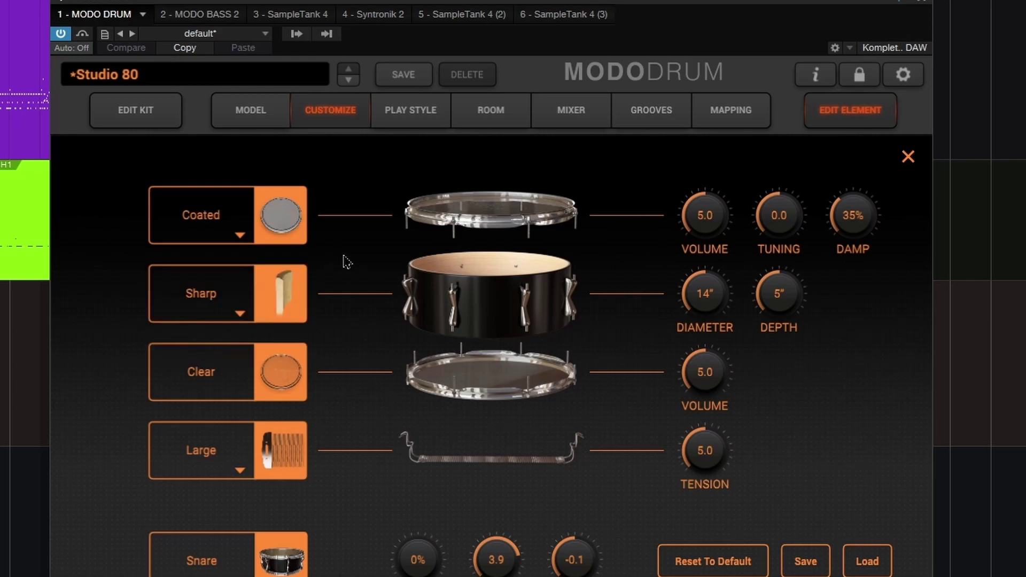
left_click(240, 314)
left_click_drag(716, 386, 714, 358)
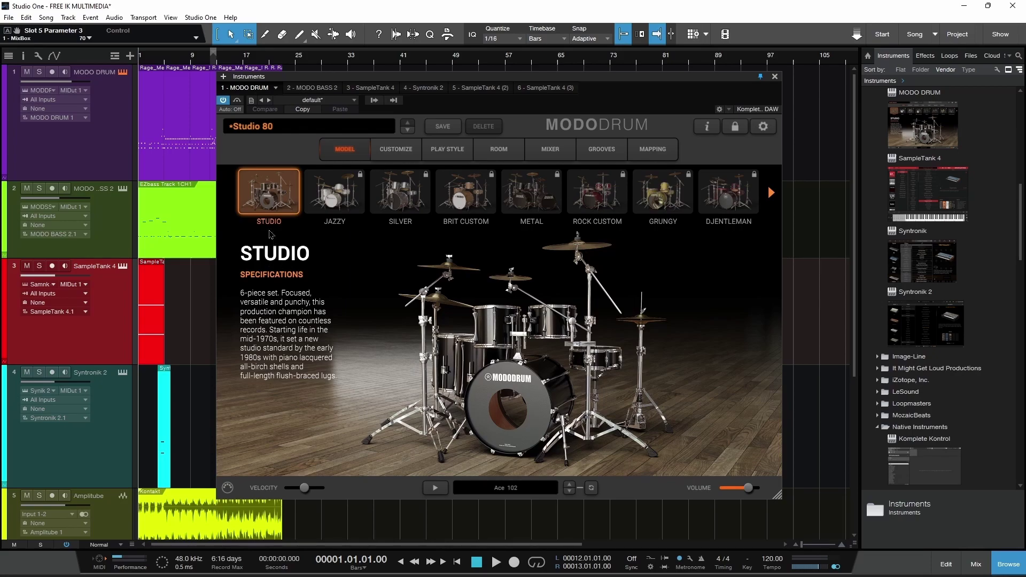
Check the kit preset list and snare view, keeping the Studio 80 kit.
left_click(274, 131)
mouse_move(279, 145)
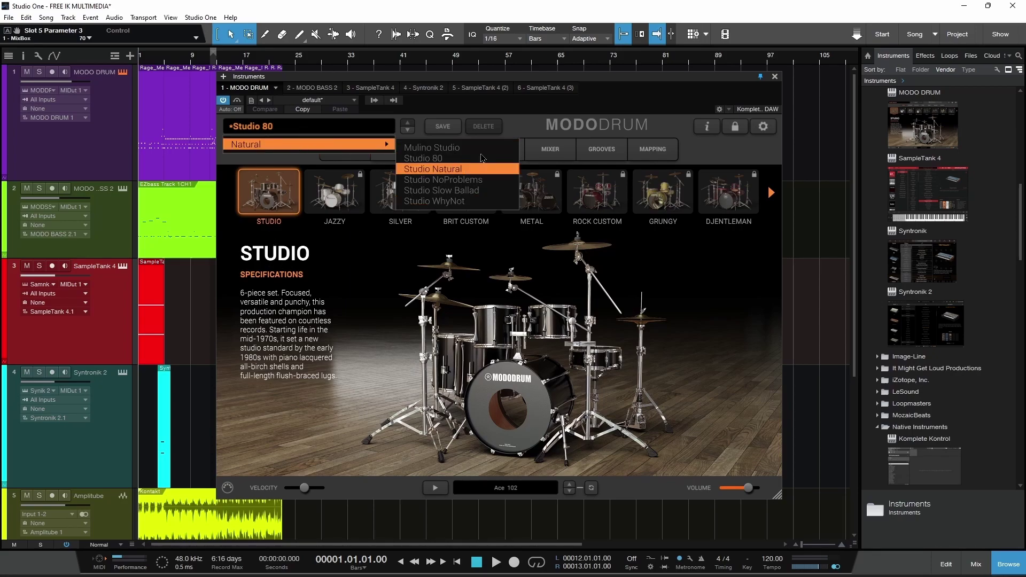
left_click(483, 158)
left_click(403, 152)
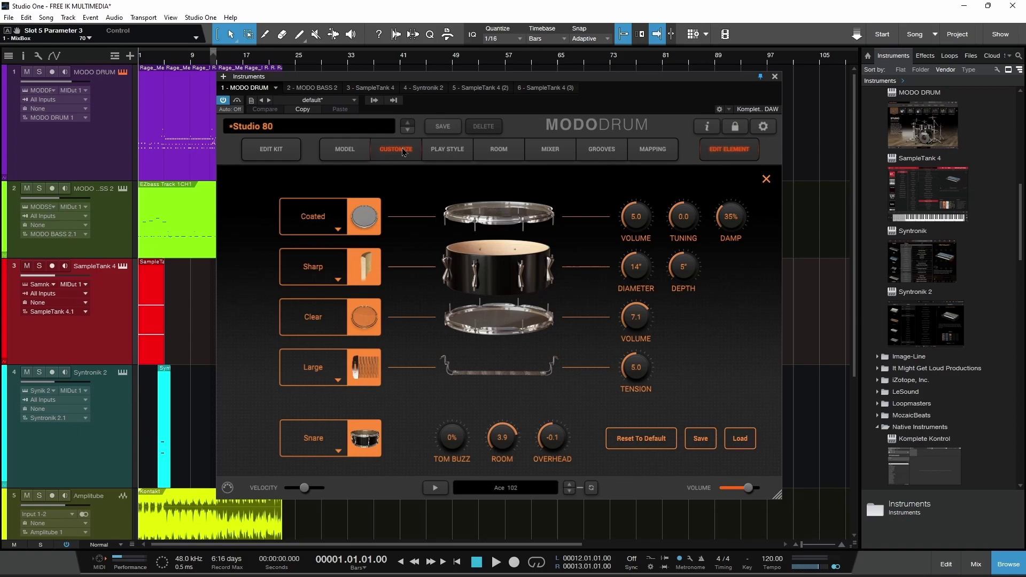
left_click(766, 178)
Reposition the left and right stick hit points on the snare, auditioning the result.
left_click(450, 152)
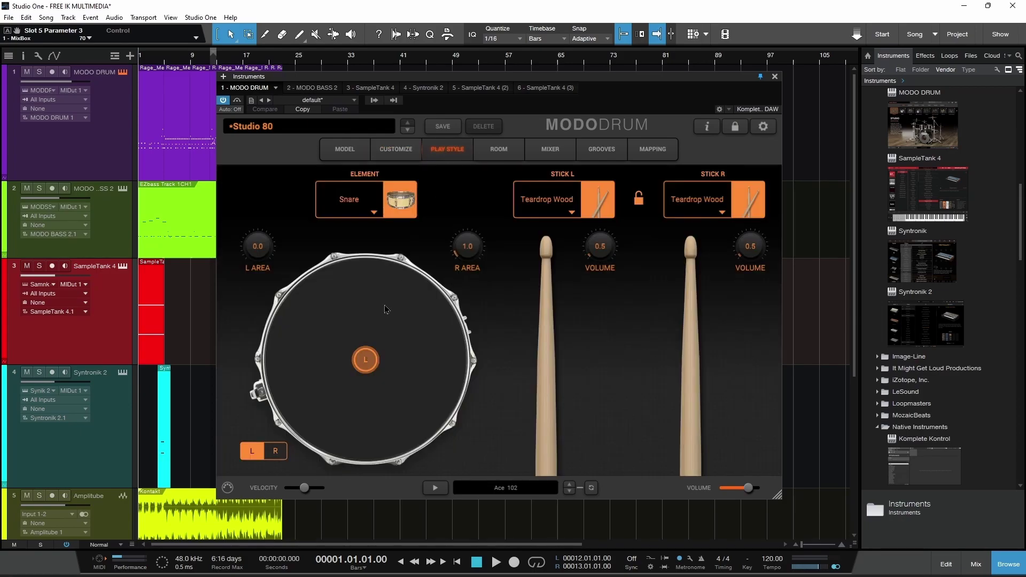
left_click_drag(367, 361, 338, 336)
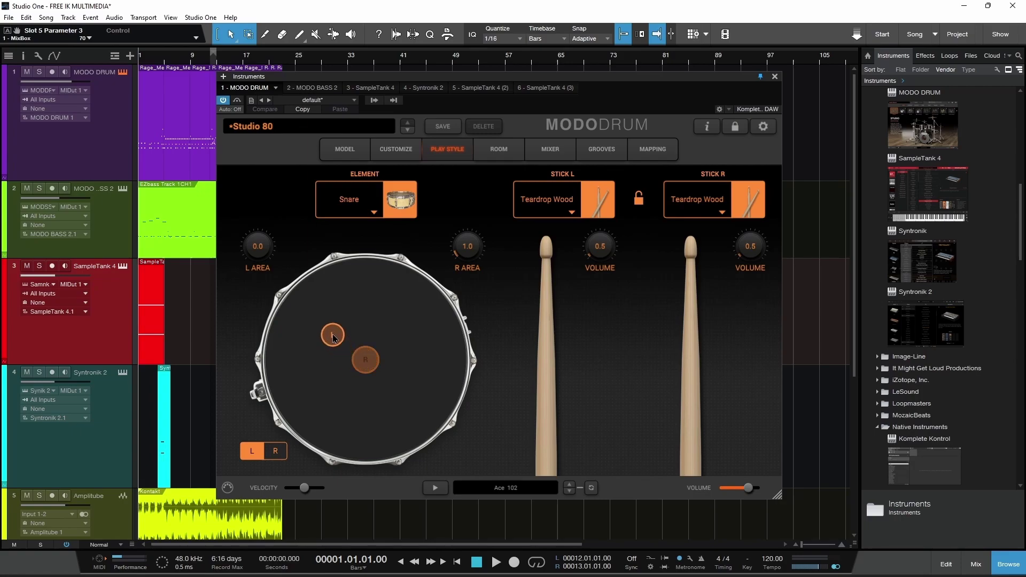
left_click(435, 487)
left_click_drag(365, 360, 424, 386)
left_click_drag(341, 339, 309, 304)
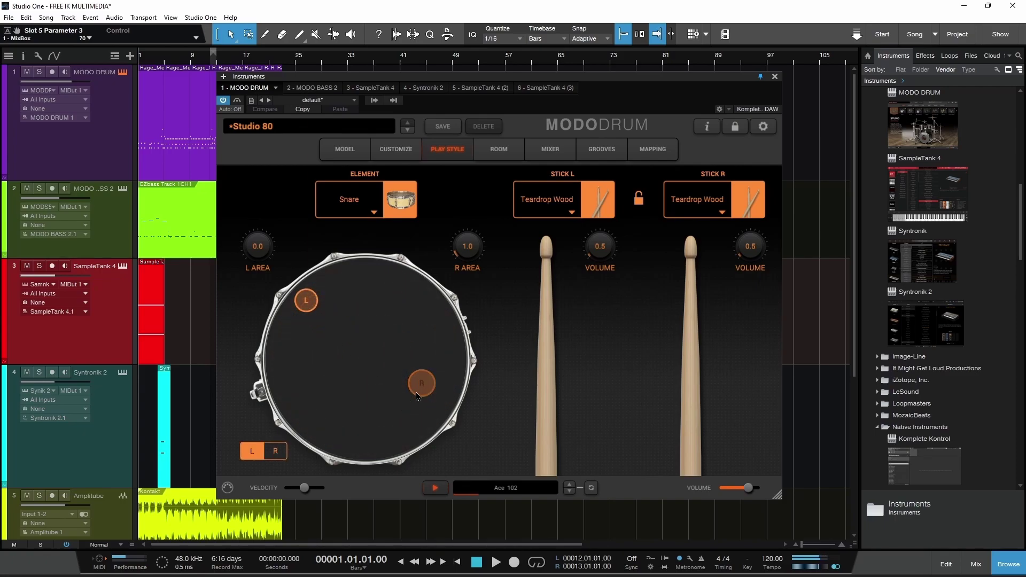
mouse_move(418, 396)
left_mouse_down()
mouse_move(377, 352)
mouse_move(384, 364)
mouse_move(354, 359)
left_mouse_up()
Switch play style editing to the Toms, keeping Teardrop Wood for the left stick.
left_click(376, 212)
left_click(366, 276)
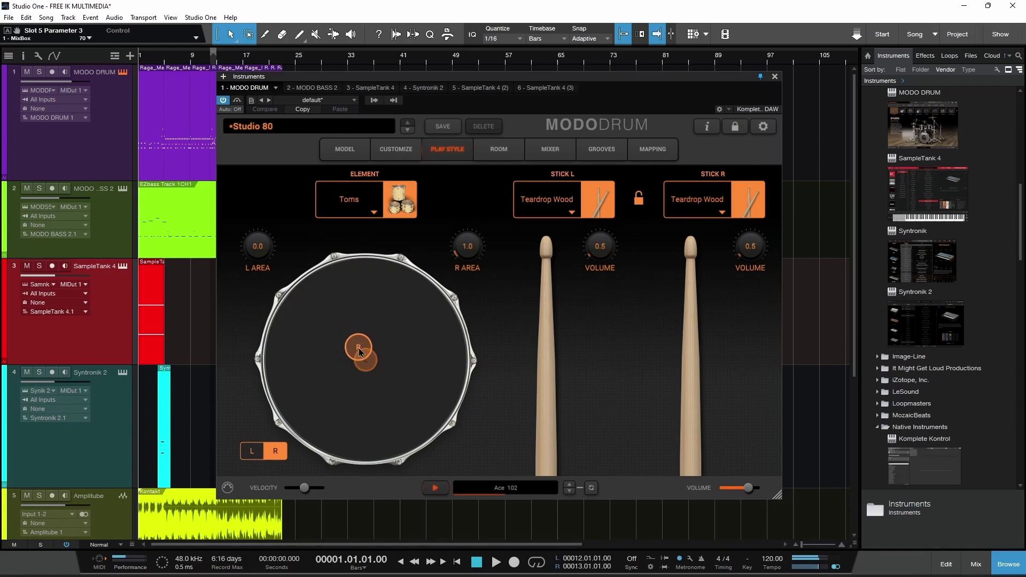
left_click(571, 209)
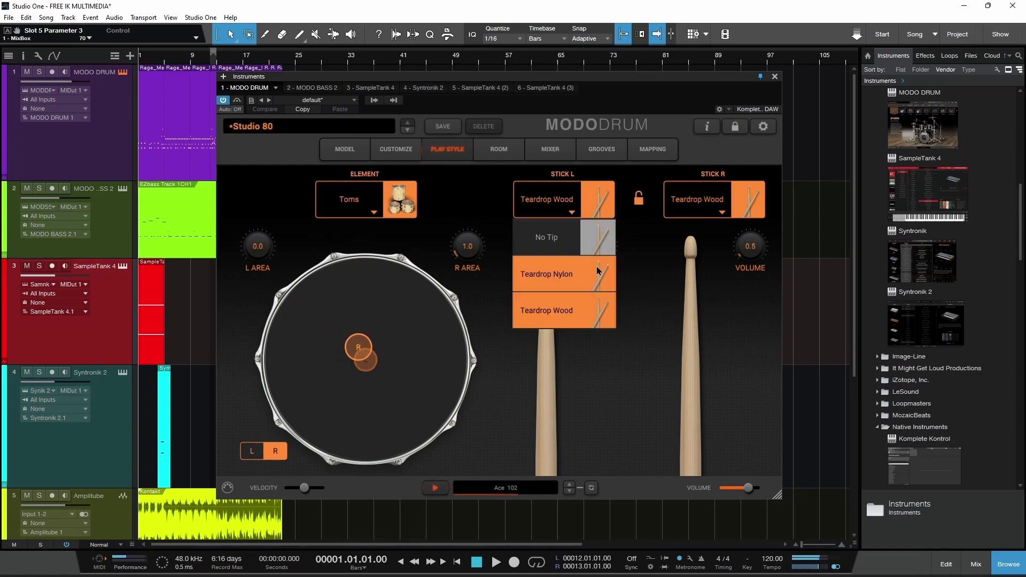
left_click(662, 425)
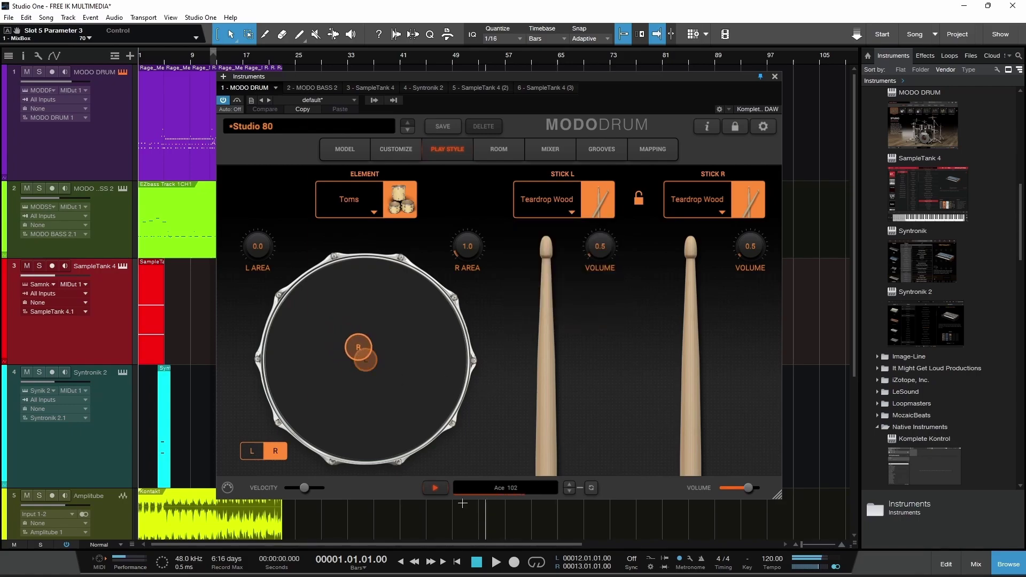
left_click(501, 151)
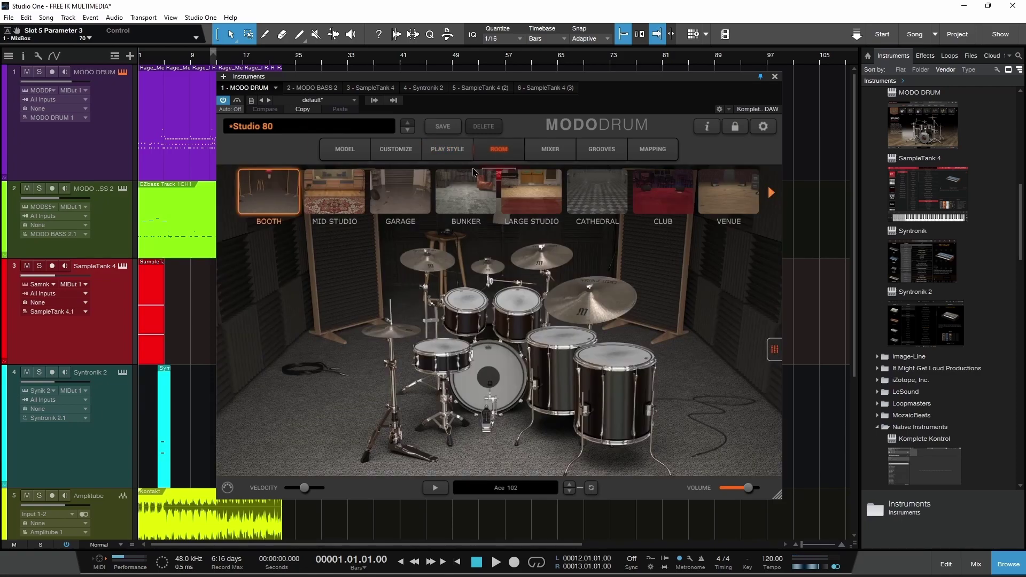
Audition the Mid Studio, Garage, Bunker, Large Studio and Cathedral rooms, then settle on Booth.
left_click(337, 199)
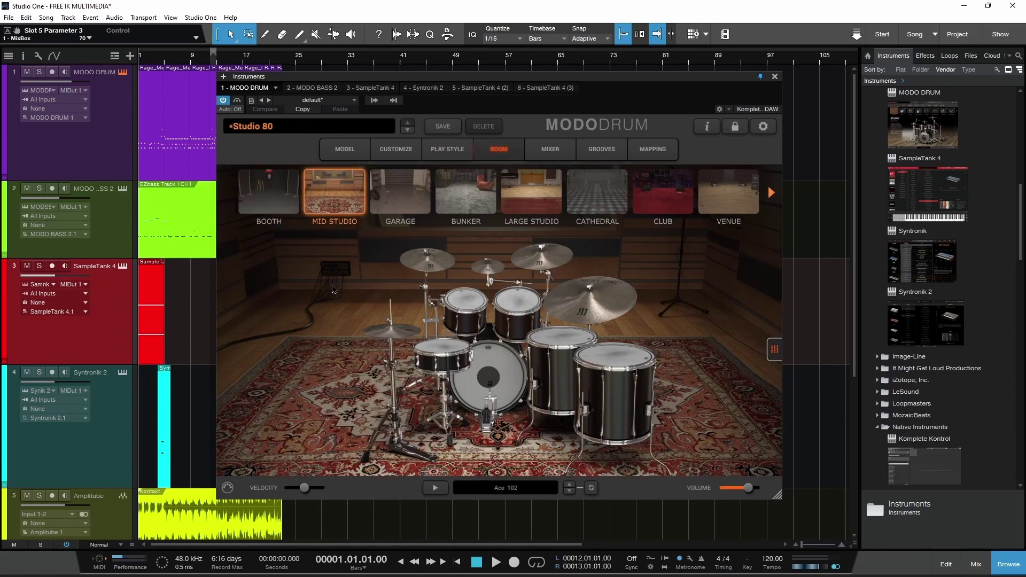
left_click(410, 203)
left_click(435, 488)
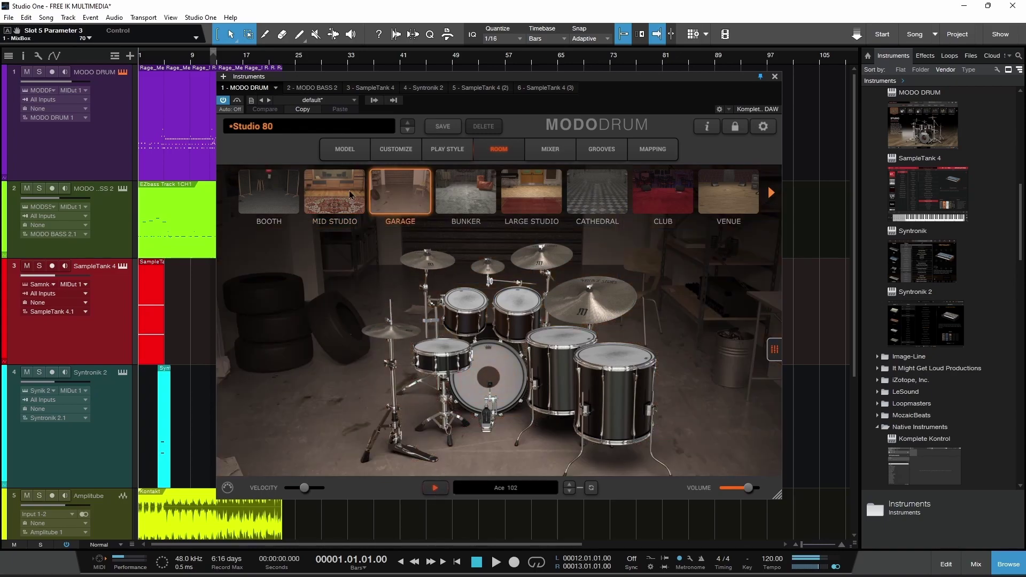
left_click(466, 193)
left_click(544, 210)
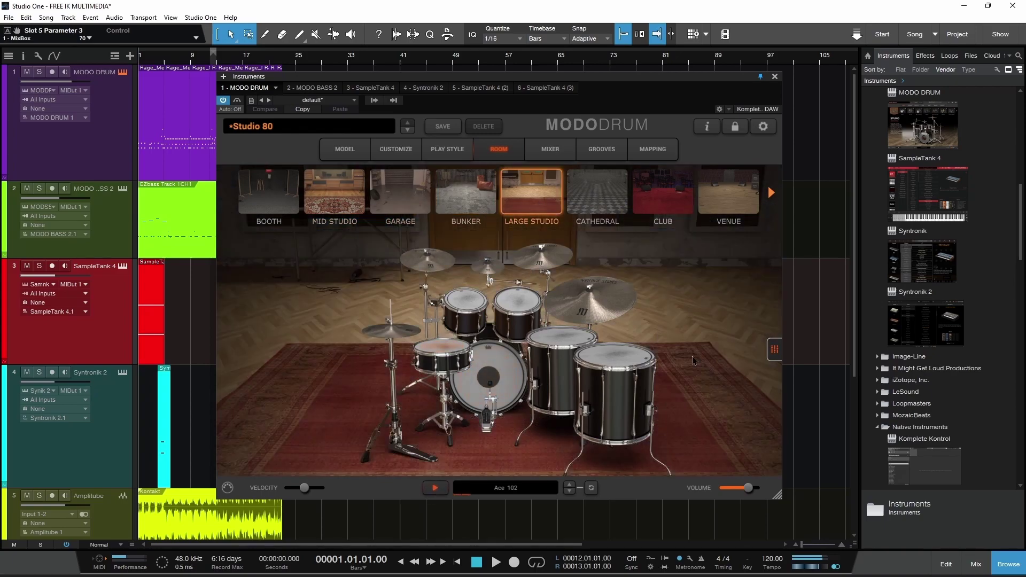
left_click(774, 353)
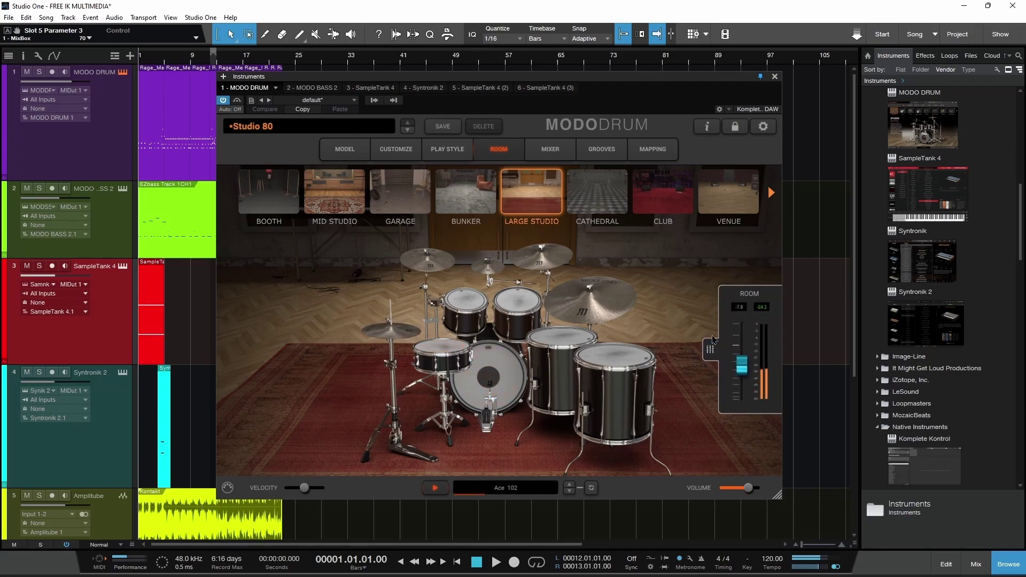
left_click(597, 193)
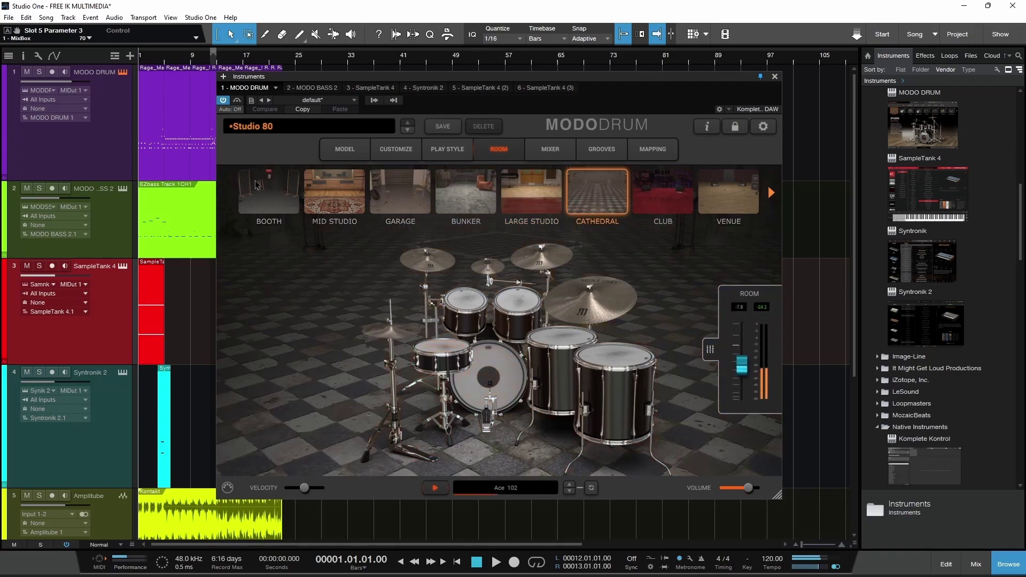
left_click(269, 191)
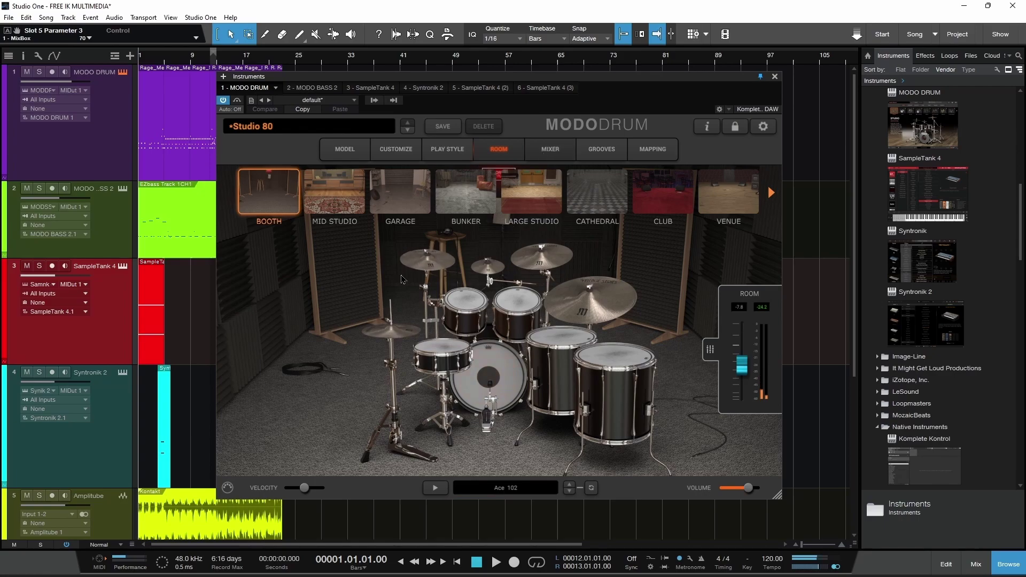
Inspect the kit mixer's TOM 2 effect choices and a channel equalizer without changing them.
left_click(549, 149)
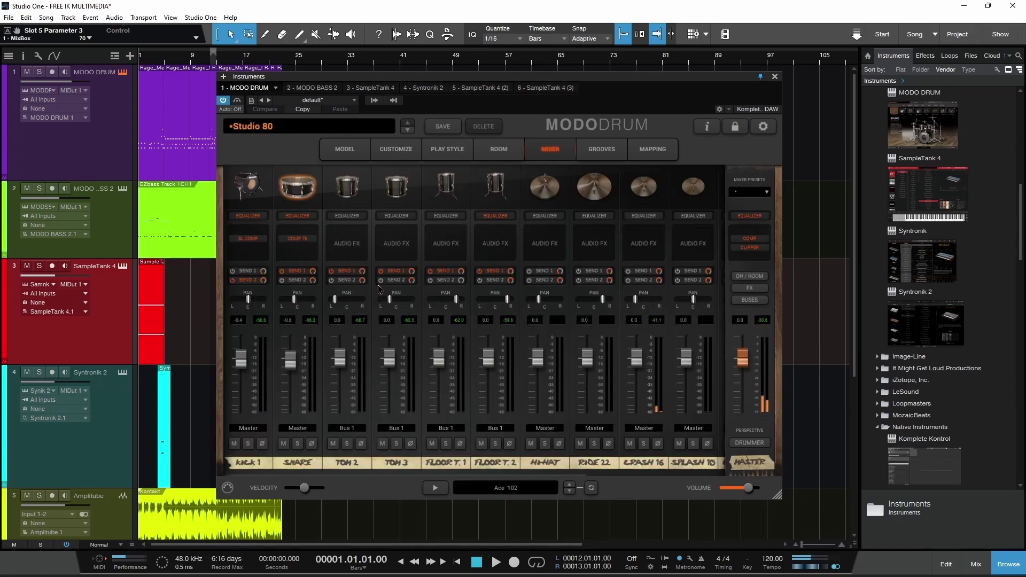
left_click(349, 250)
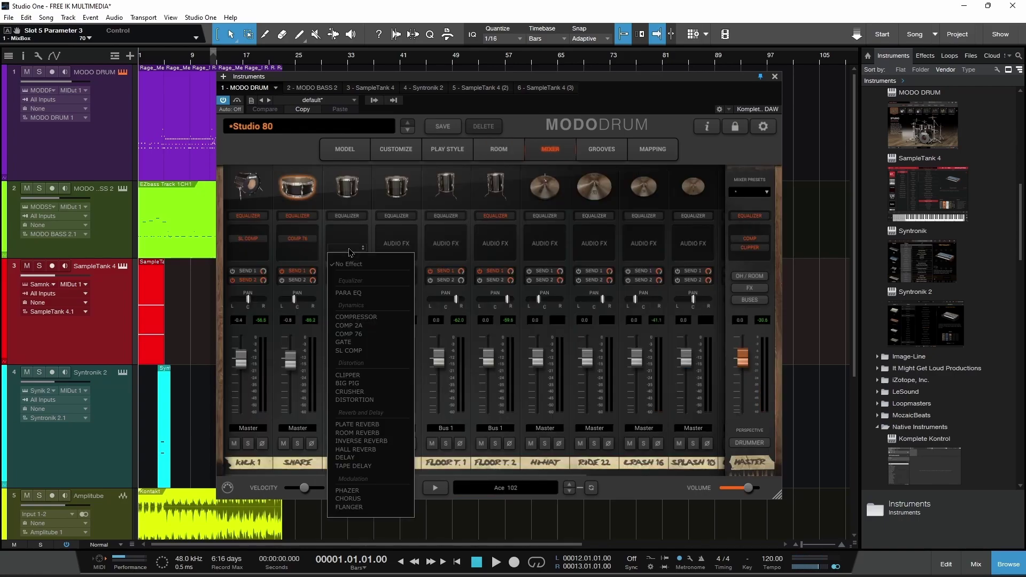
left_click(408, 245)
left_click(446, 216)
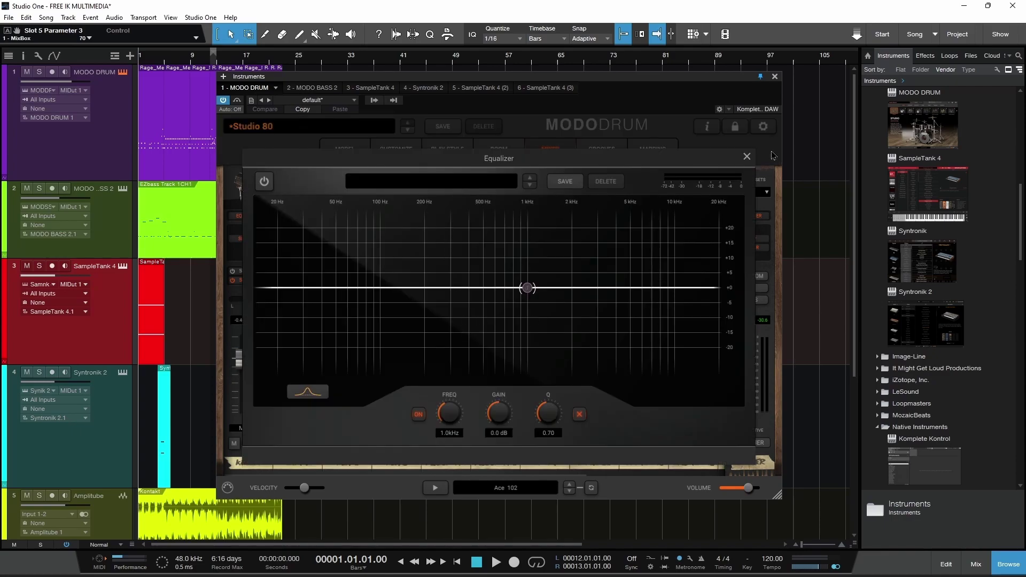
left_click(747, 157)
left_click(601, 152)
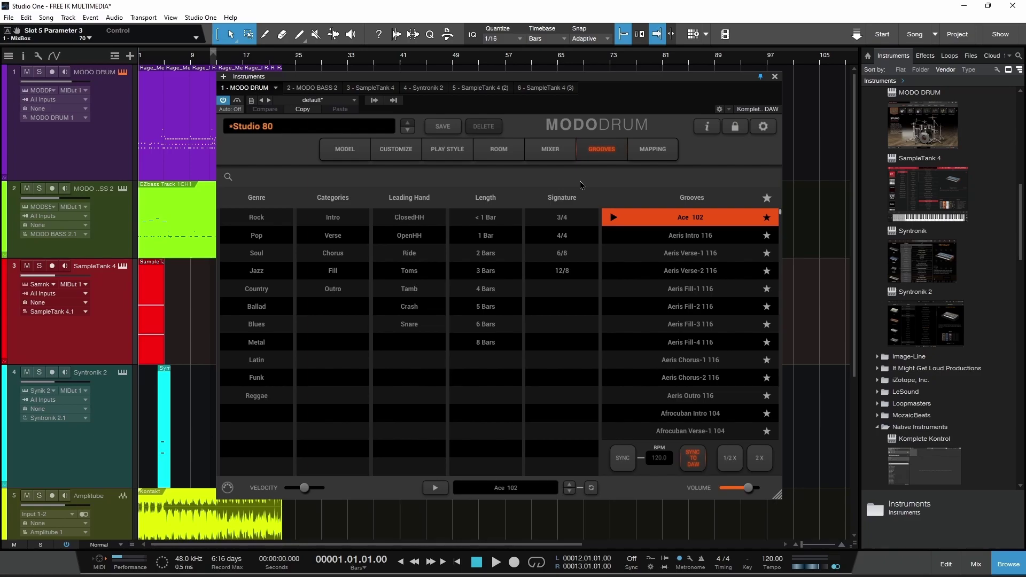
Preview Bless Fill-2 80, then filter to Blues and audition Good Fill-3 124 and Good Chorus-2 124.
scroll(719, 326, "down", 10)
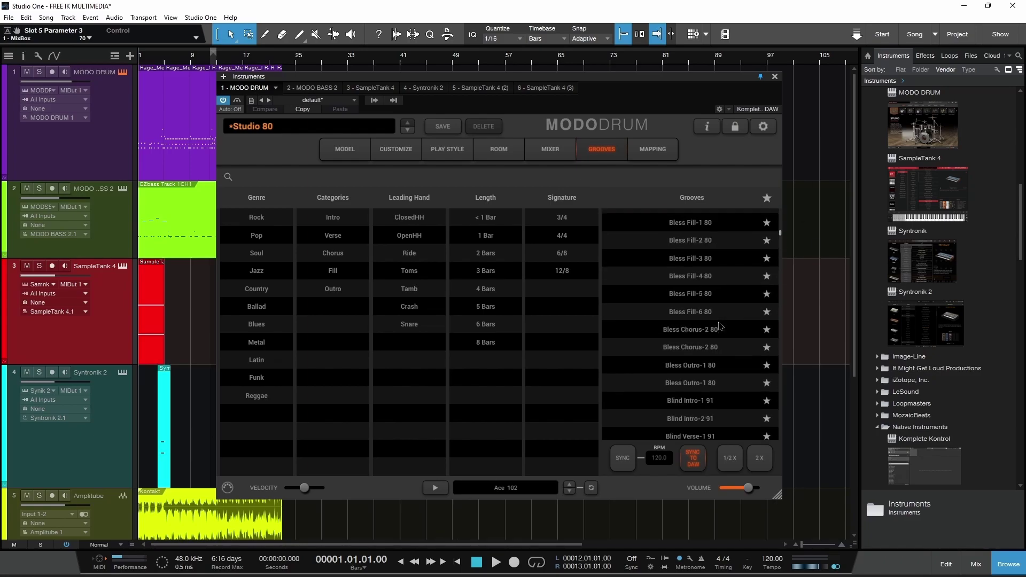
left_click(769, 241)
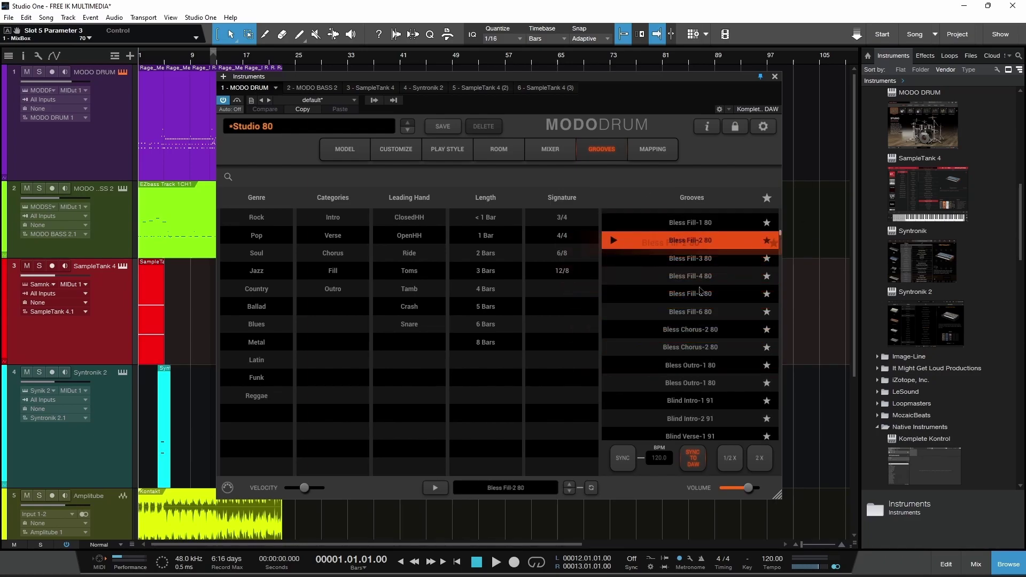
left_click(433, 489)
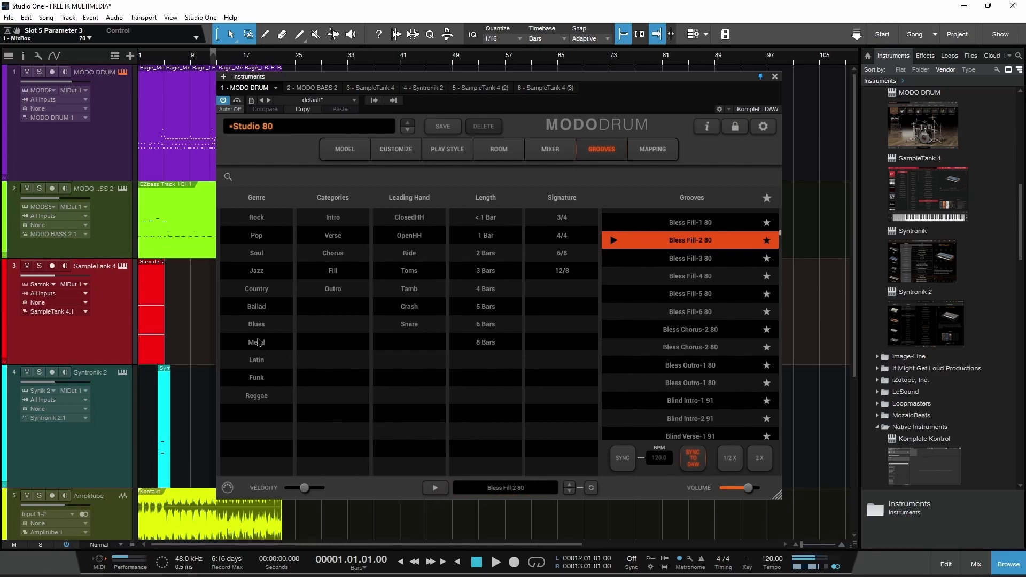
left_click(287, 322)
left_click(675, 309)
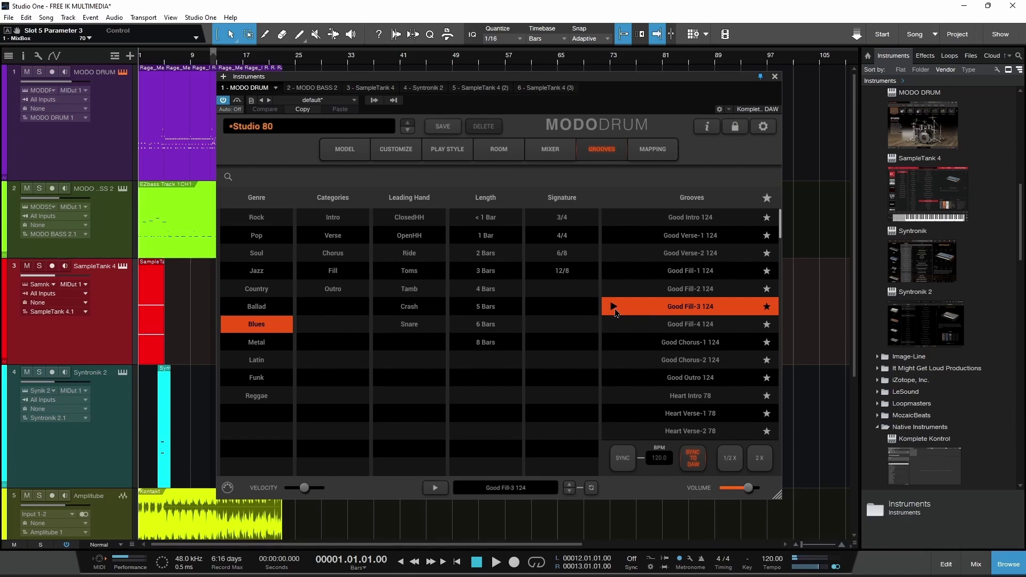
left_click(615, 310)
left_click(616, 365)
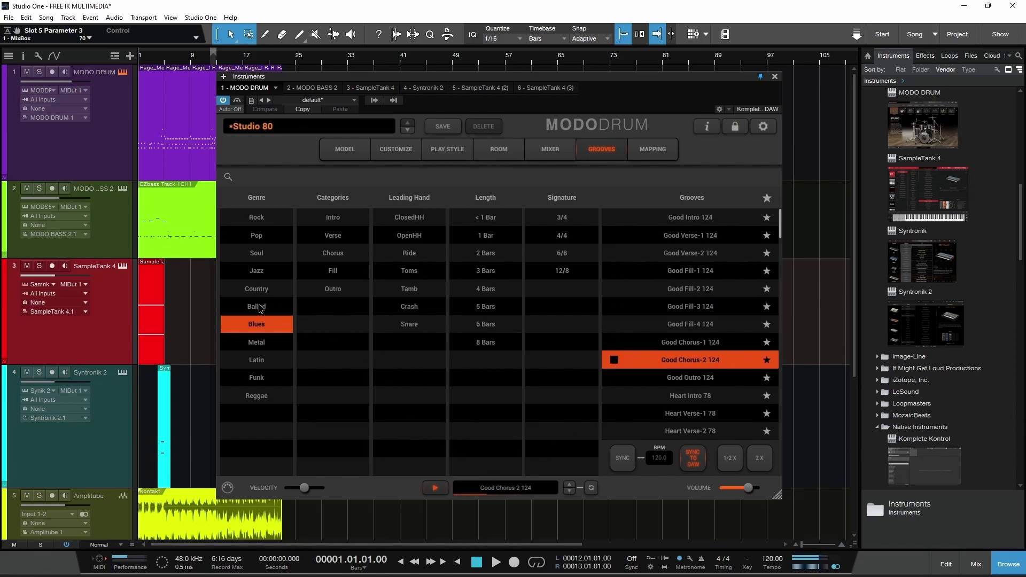
Narrow the genre filter to Pop only and preview Barcellona Verse-2 95.
left_click(257, 308)
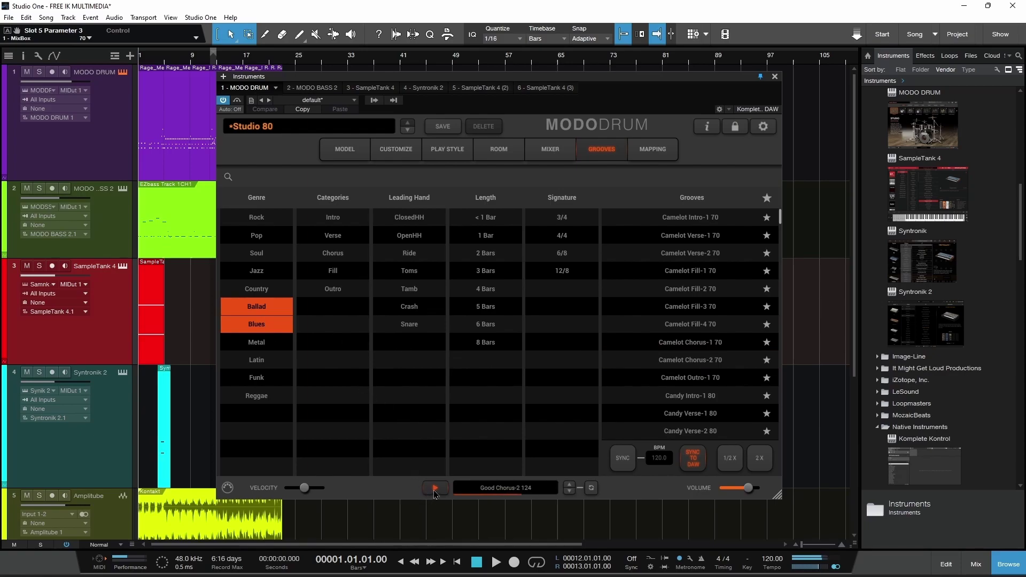
left_click(435, 491)
left_click(256, 237)
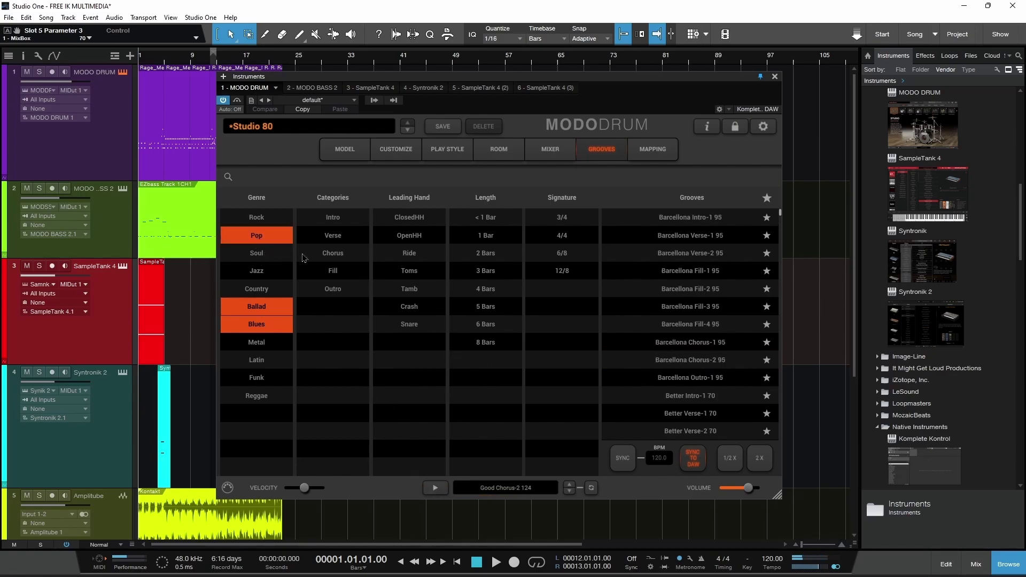
left_click(279, 311)
left_click(271, 324)
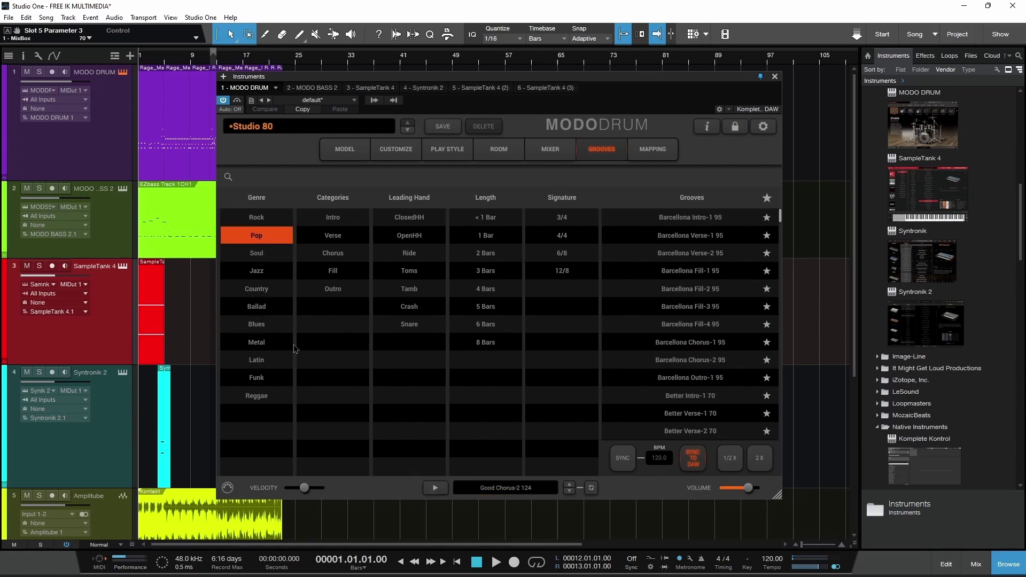
left_click(643, 260)
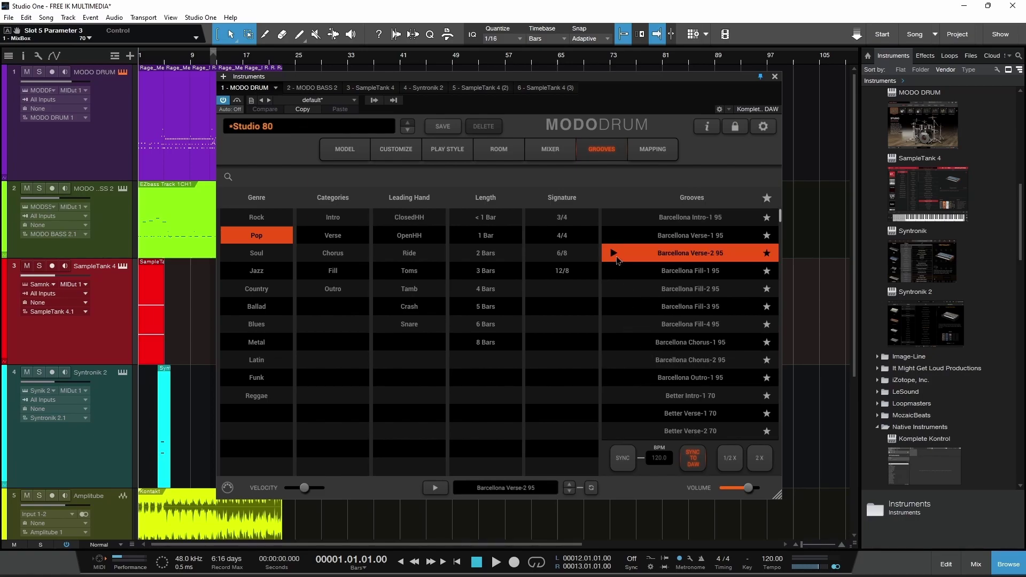
left_click(615, 259)
Stop the groove preview and load the Natural > Mulino Studio kit preset in MODO DRUM.
left_click(436, 488)
left_click(265, 128)
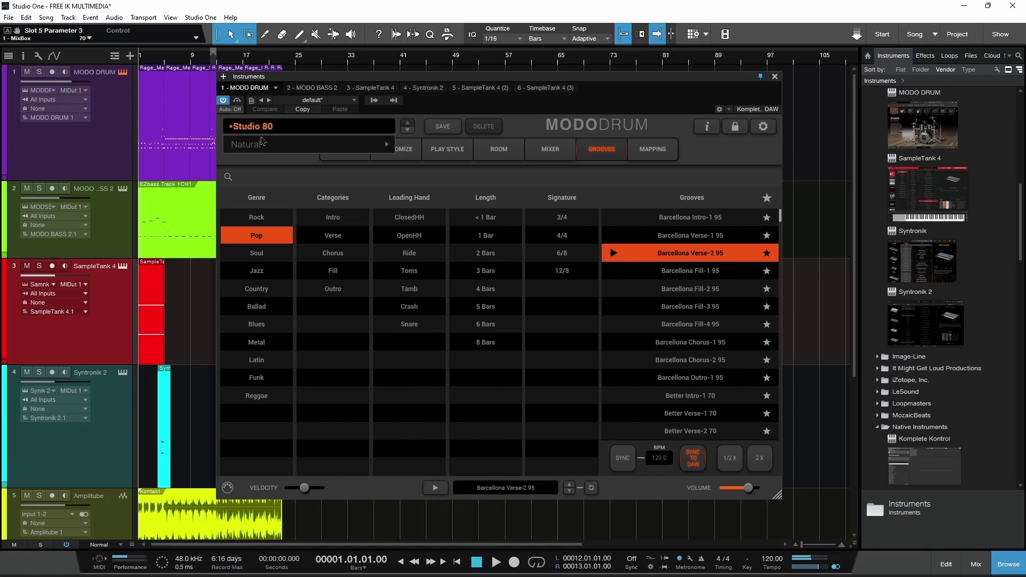
mouse_move(365, 153)
left_click(427, 145)
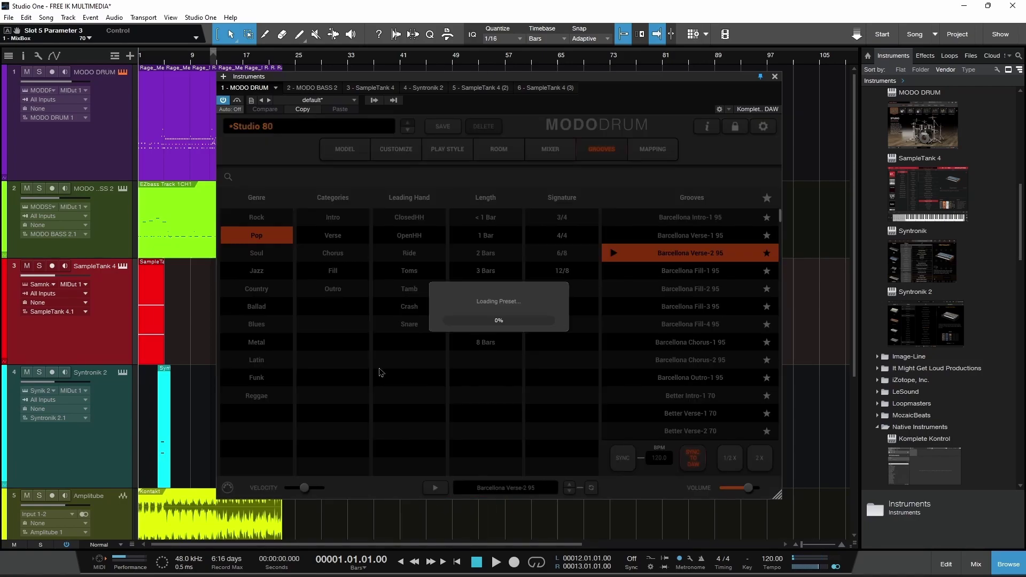
Place Barcellona Fill-1 95 on the drum track near bar 72, preview Fill-2 95, and show the mapping page.
left_click(436, 489)
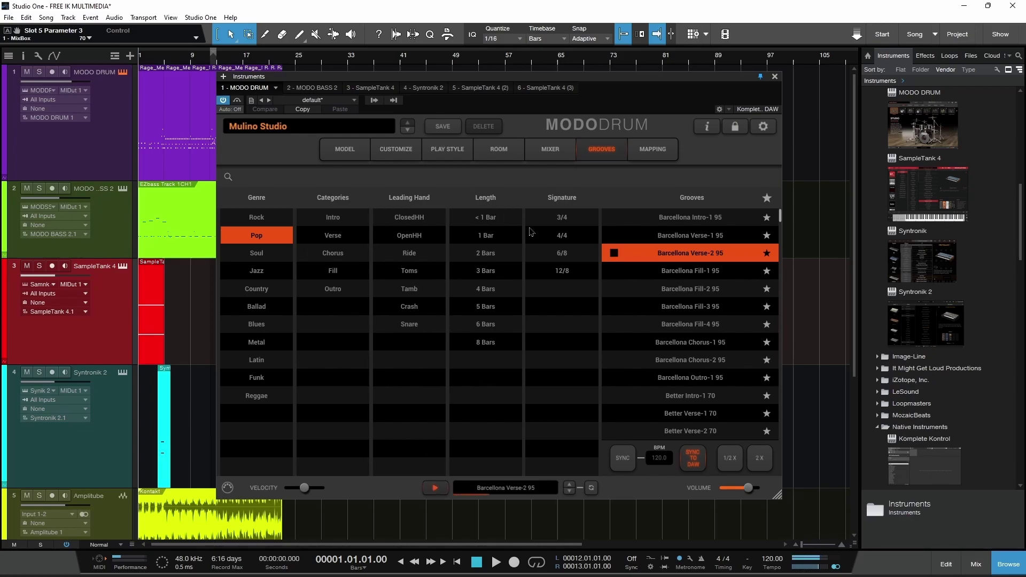
left_click(435, 489)
left_click_drag(662, 76, 586, 149)
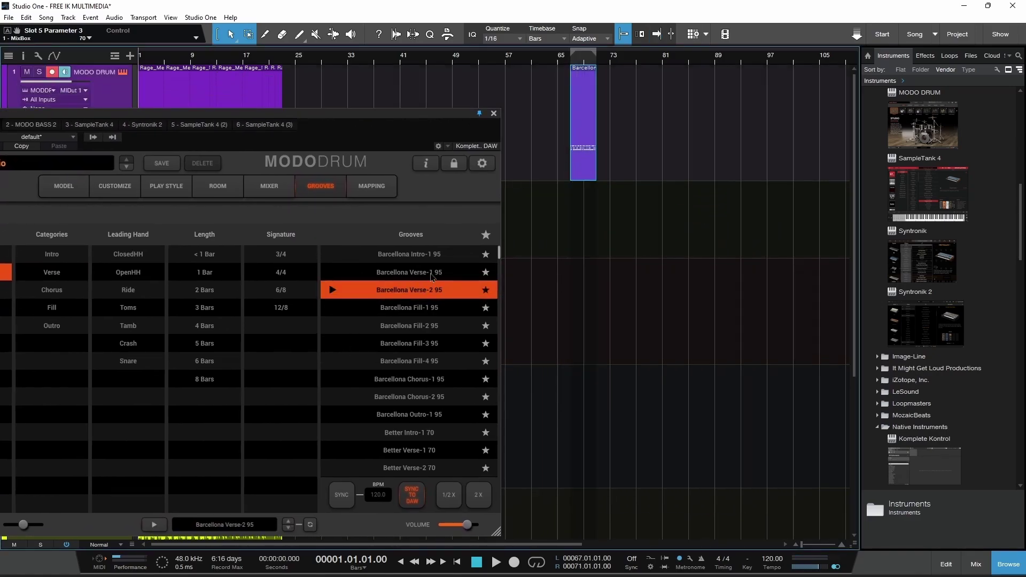
left_click_drag(409, 309, 600, 144)
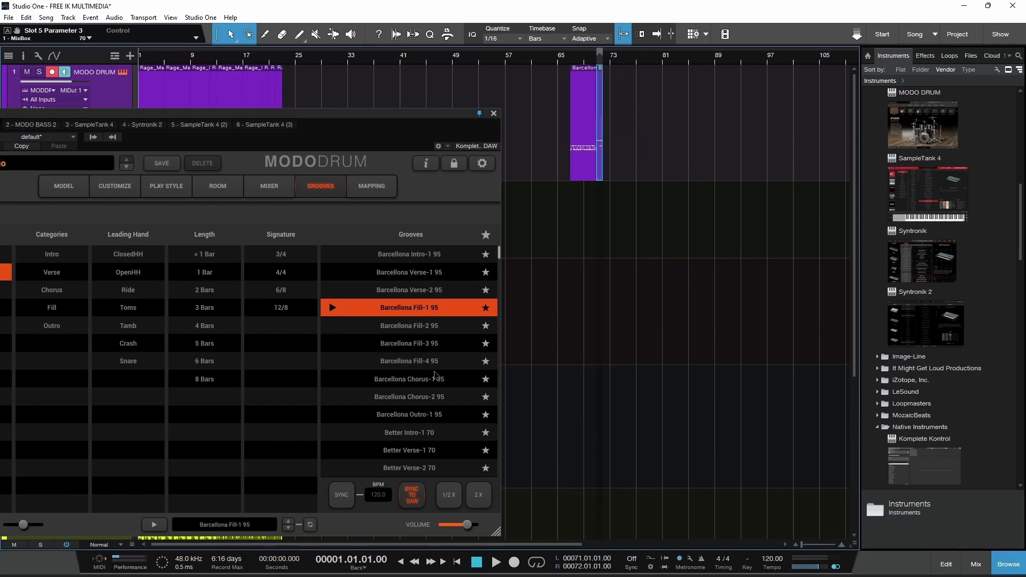
left_click(408, 326)
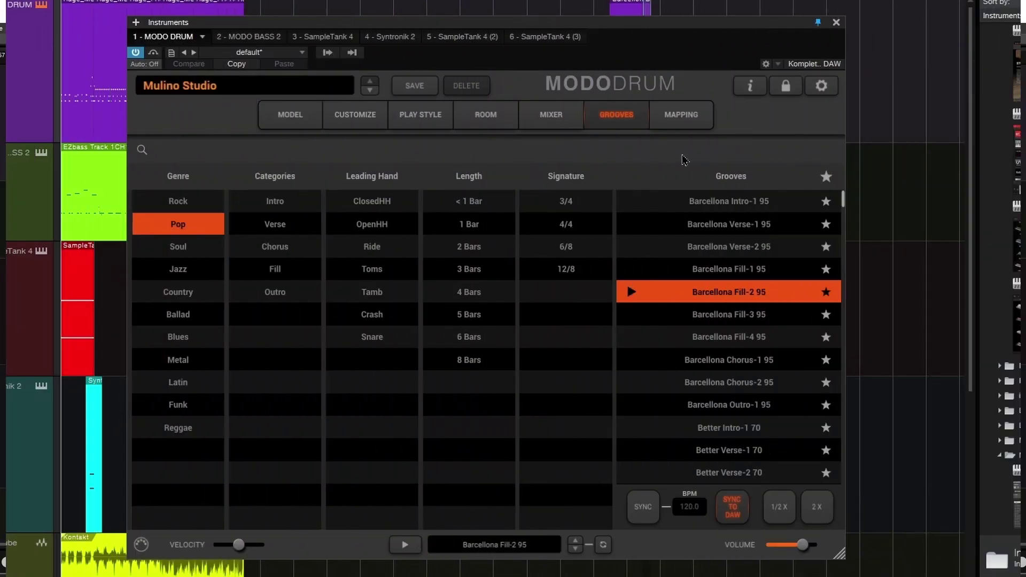
left_click(680, 114)
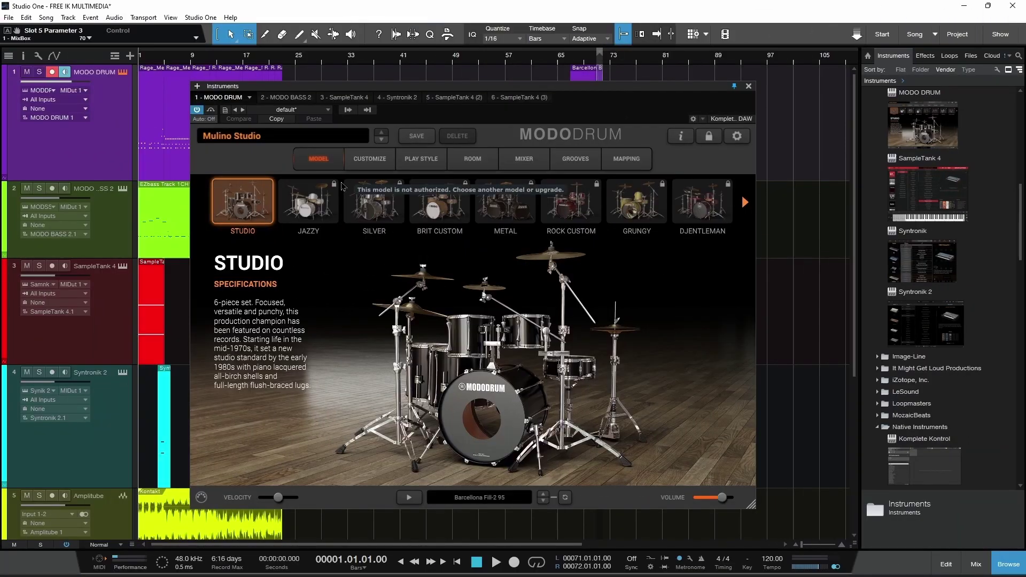
Switch MODO DRUM's kit to Natural > Studio WhyNot and play the Barcellona Fill-2 95 groove.
left_click(267, 140)
mouse_move(271, 162)
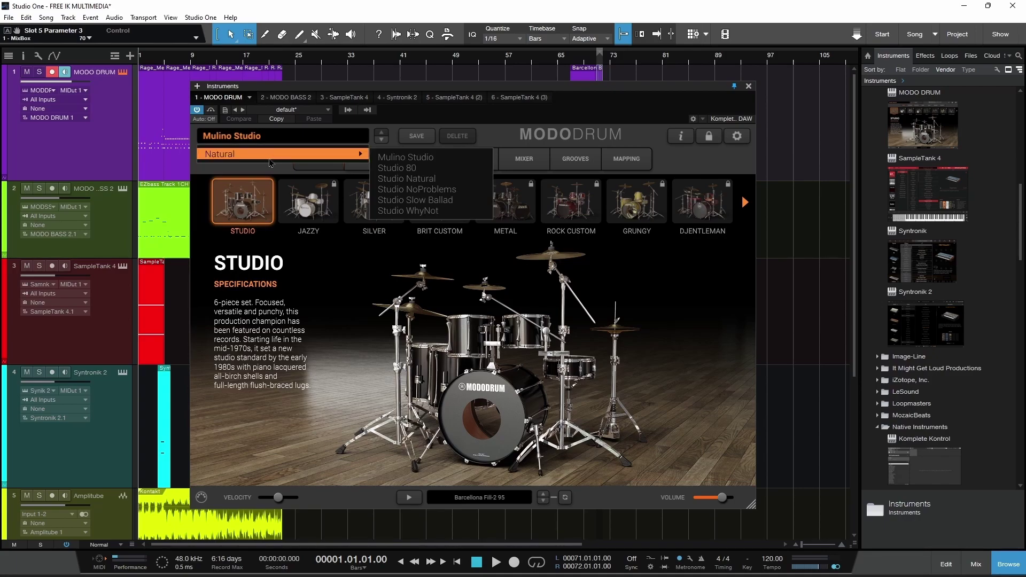
left_click(472, 217)
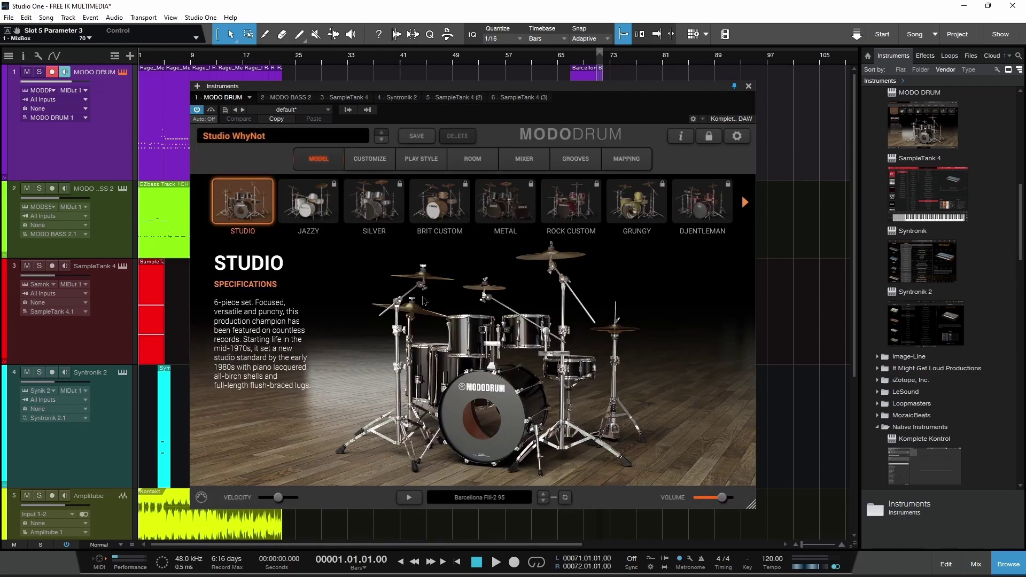
left_click_drag(580, 92, 609, 80)
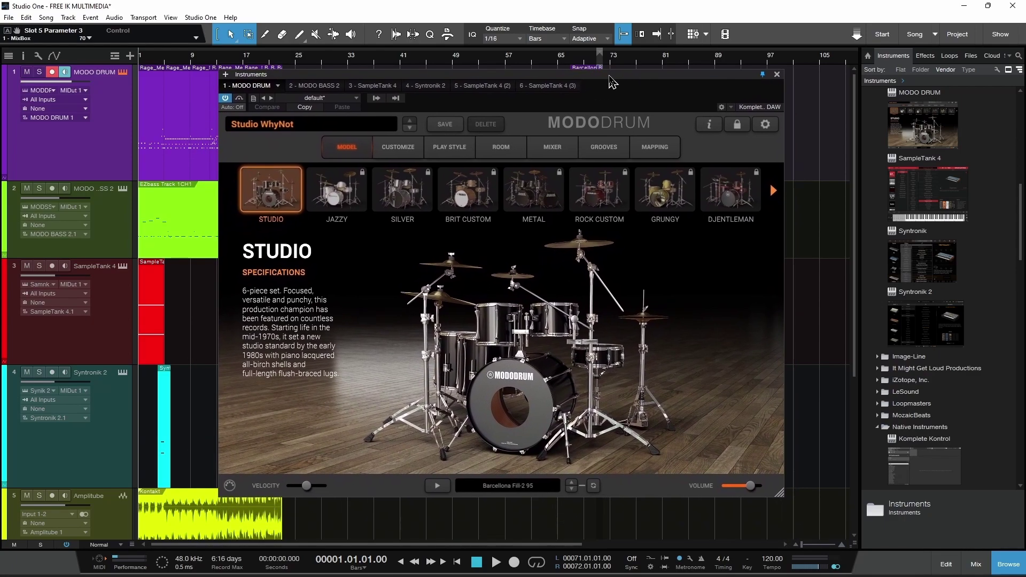
left_click(437, 487)
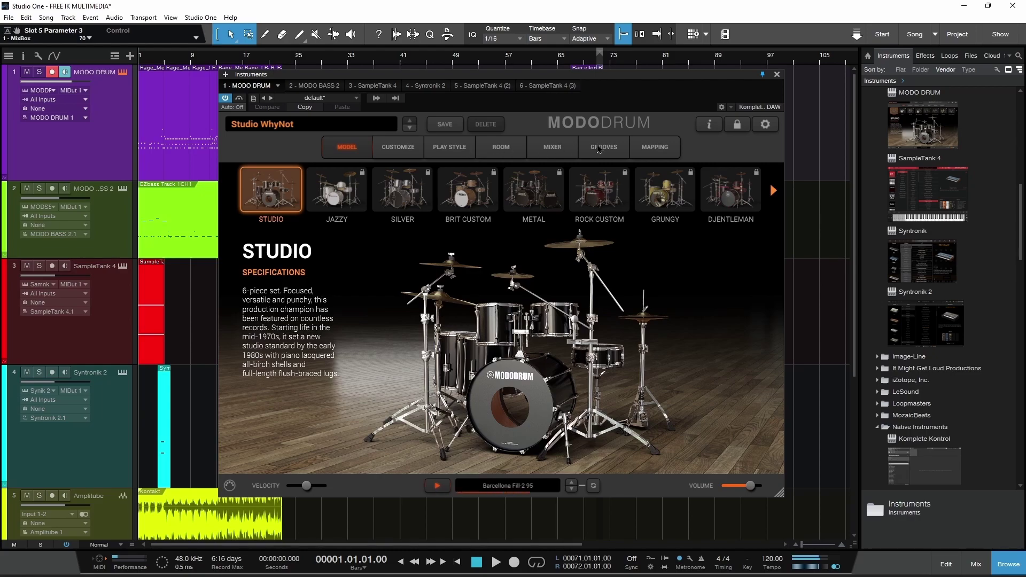
Change the groove genre filter from Pop to Metal, auditioning Better Intro-1 70, Barcellona Fill-1 95 and Burning Fill-4 90.
left_click(646, 394)
scroll(617, 379, "down", 2)
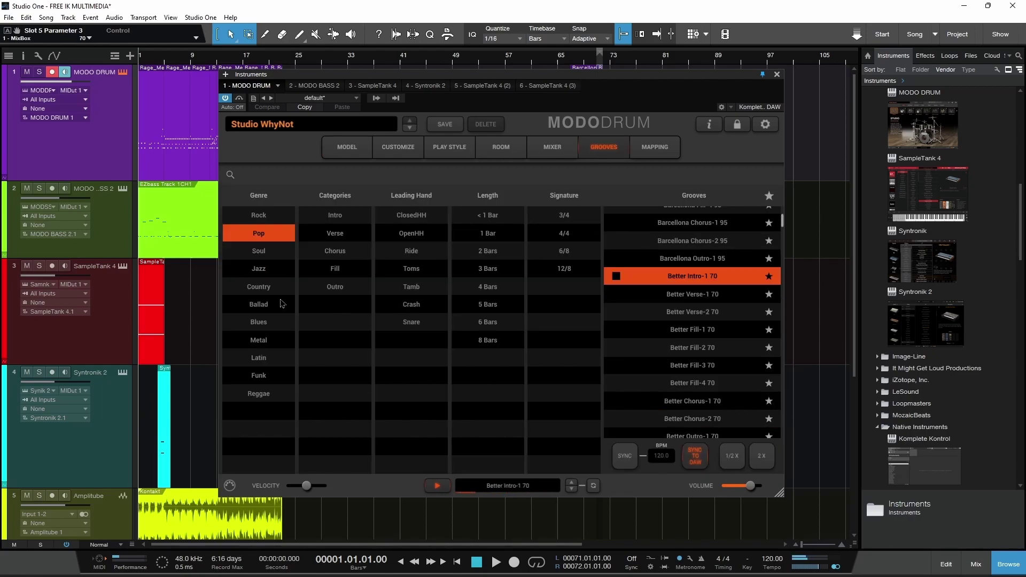
left_click(259, 340)
left_click(624, 268)
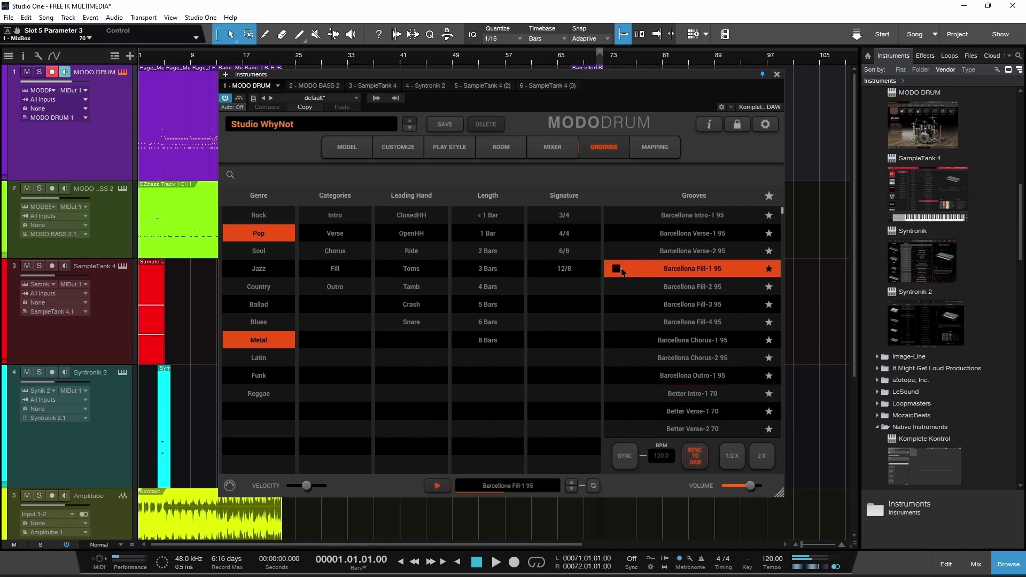
left_click(238, 234)
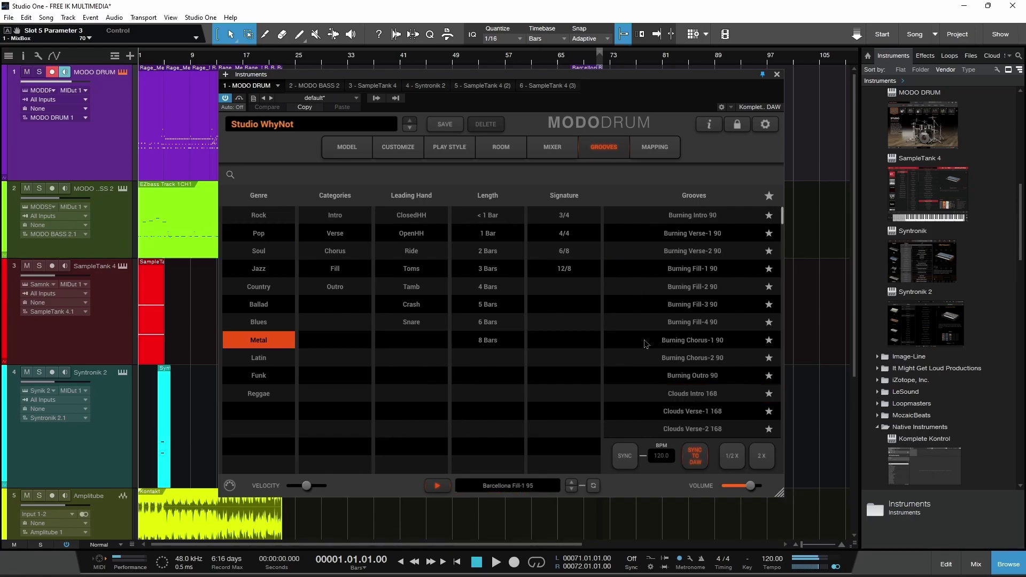
left_click(620, 324)
Audition Burning Outro 90 and Flood System Intro 95, load Flood System Verse-2 95, and pick the Studio NoProblems kit.
scroll(622, 328, "down", 4)
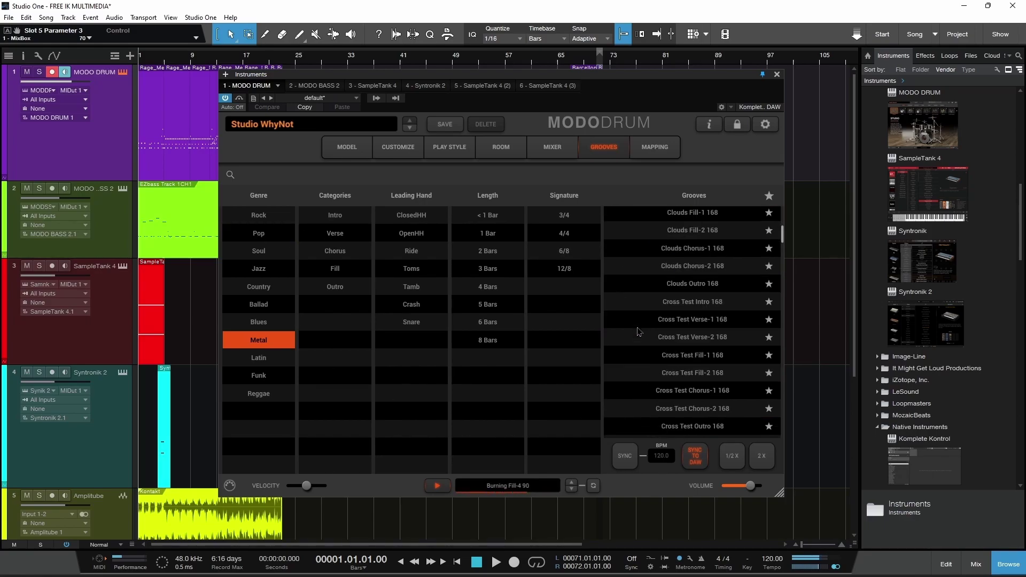
scroll(629, 377, "up", 4)
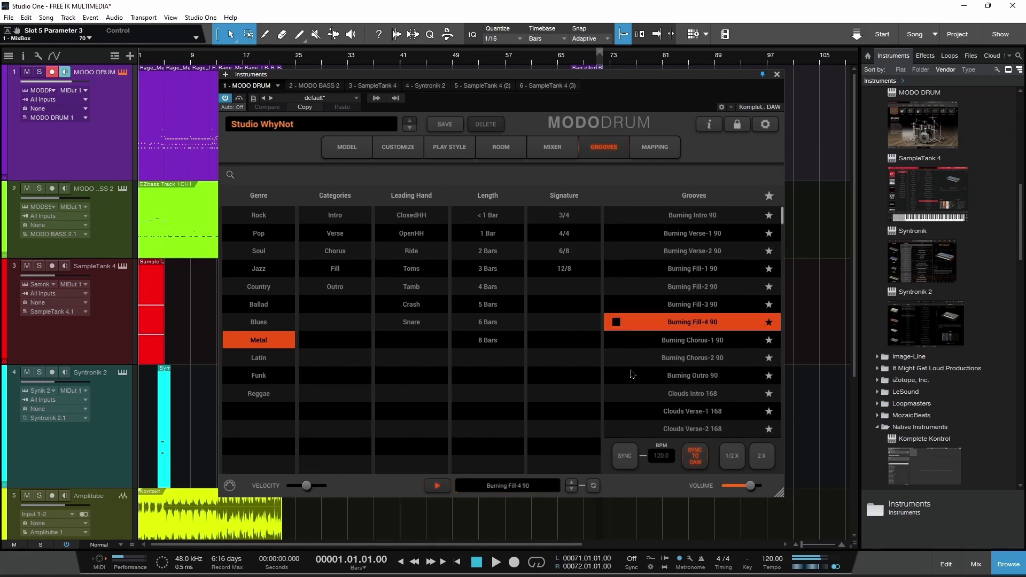
left_click(633, 376)
scroll(619, 388, "down", 6)
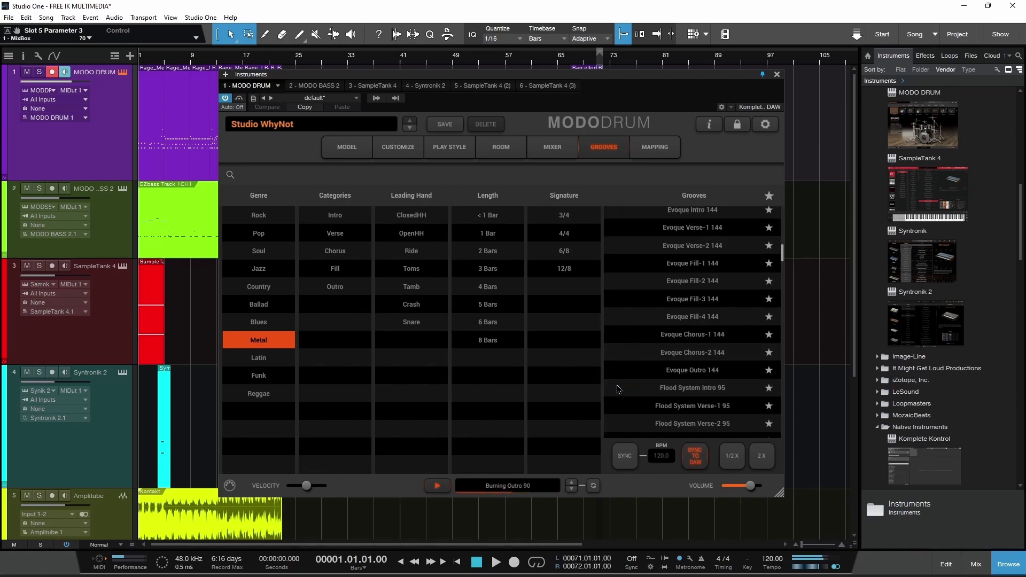
left_click(620, 394)
scroll(633, 363, "down", 2)
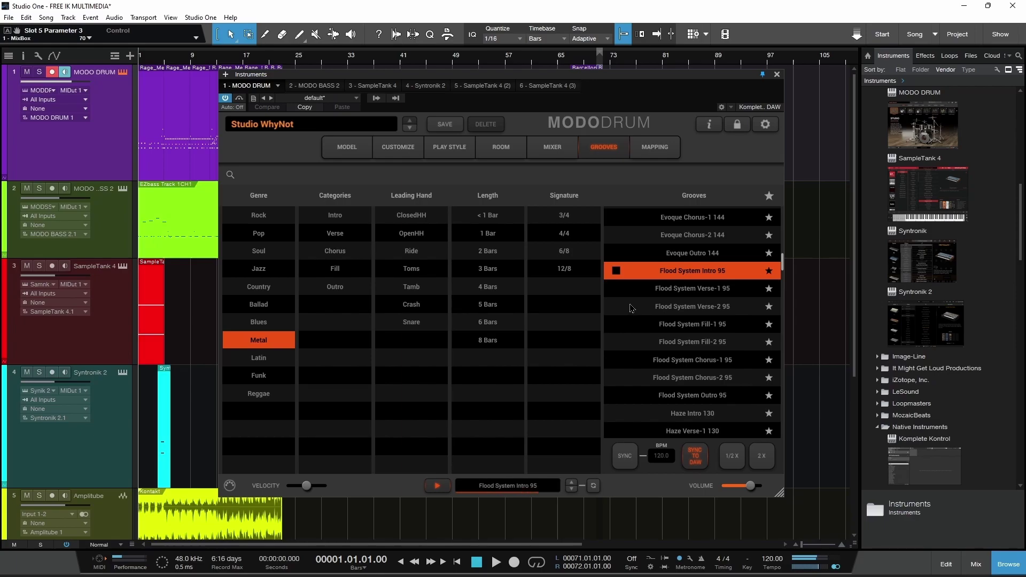
left_click(622, 311)
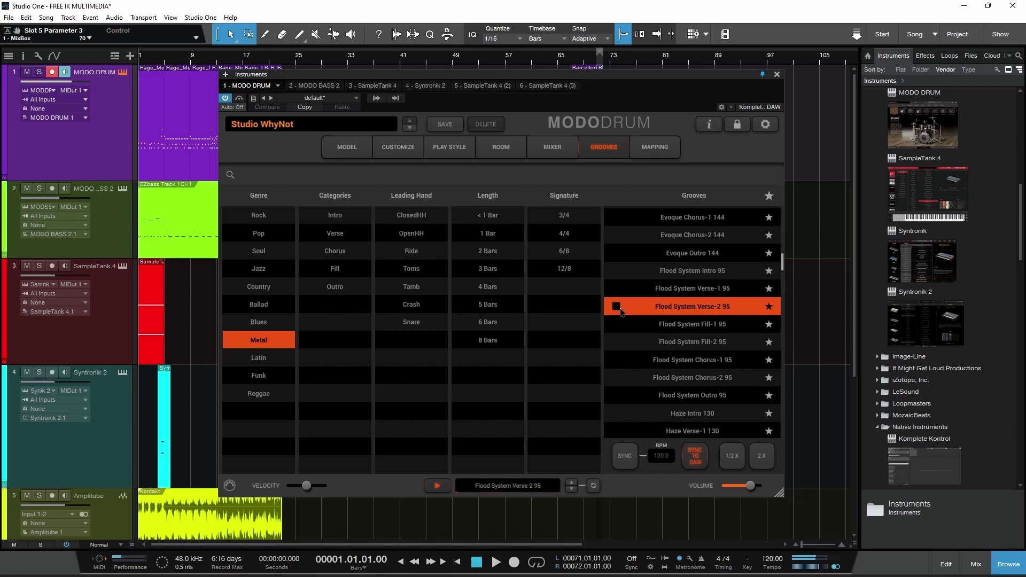
left_click(302, 127)
left_click(422, 178)
Set the kick's Play Style beater from felt to Plastic and play the groove to hear it.
left_click(398, 147)
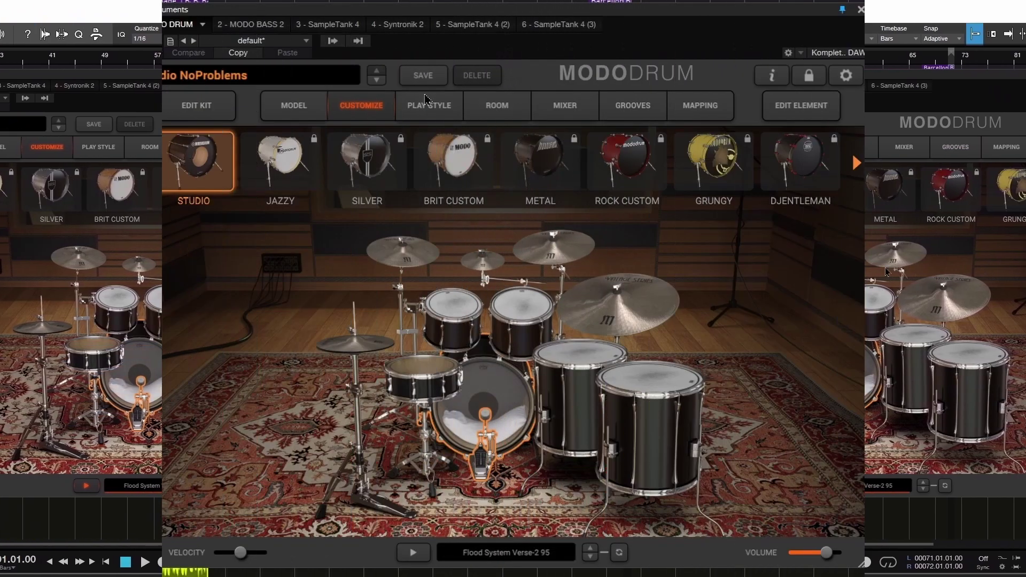
left_click(452, 149)
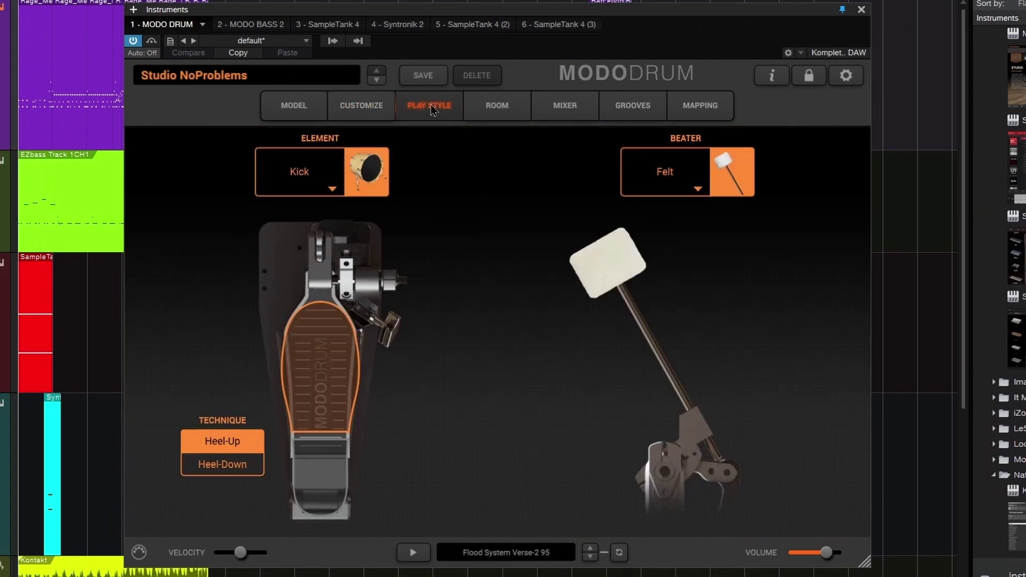
left_click(696, 191)
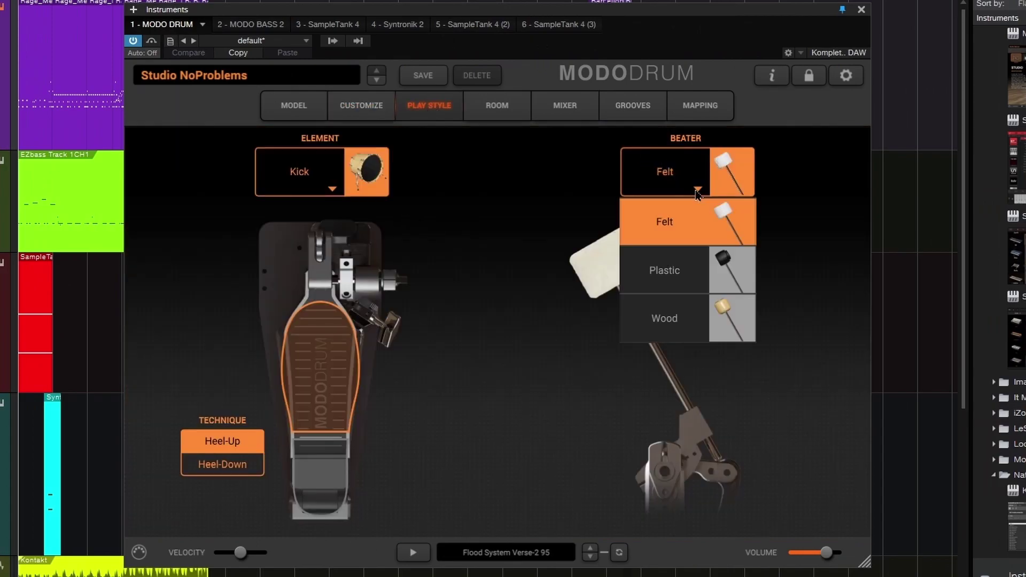
left_click(668, 270)
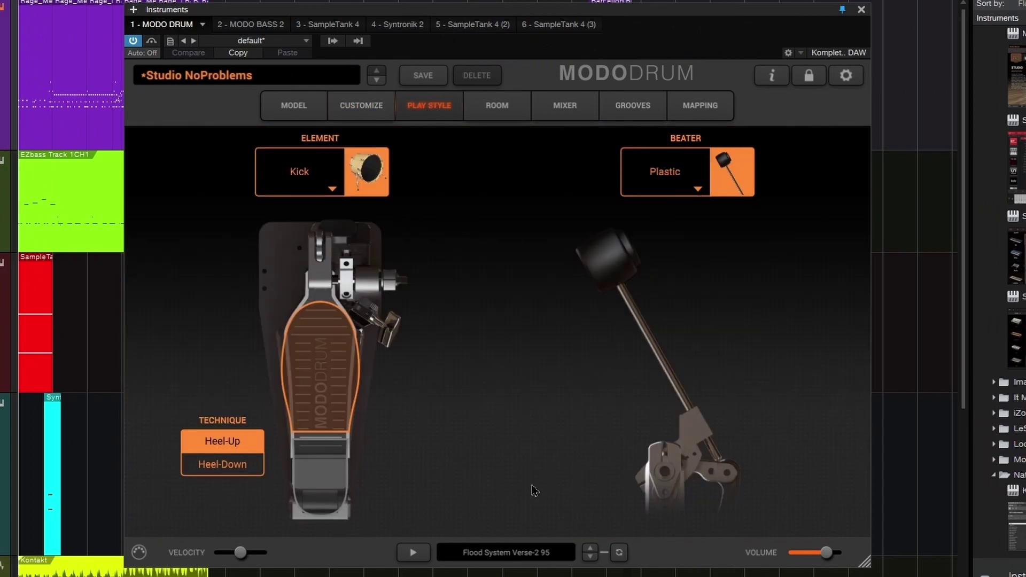
left_click(413, 553)
Check the snare's play style settings, stop playback, and return to the kit Model page.
left_click(333, 189)
left_click(299, 222)
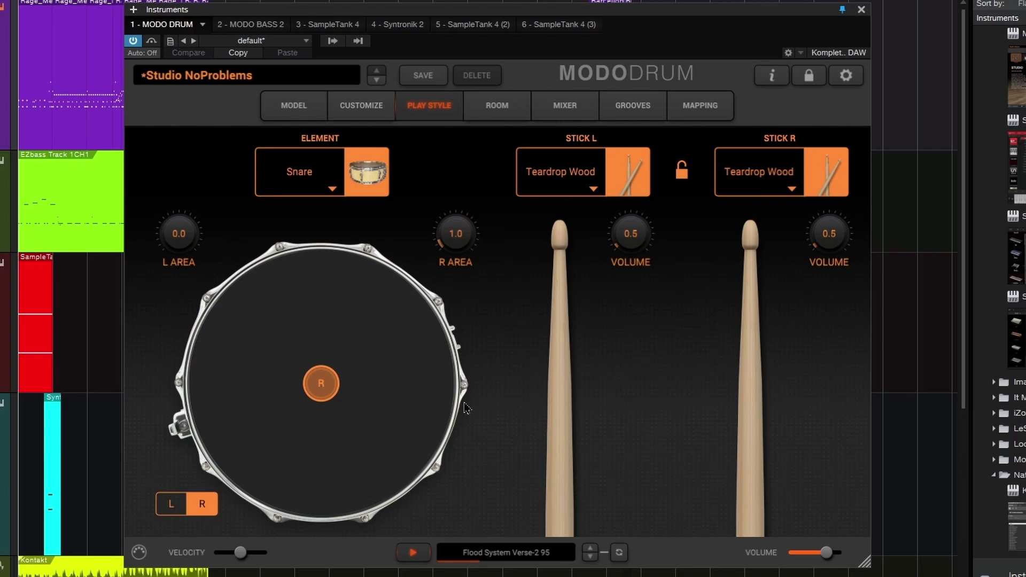
left_click(413, 553)
left_click(294, 107)
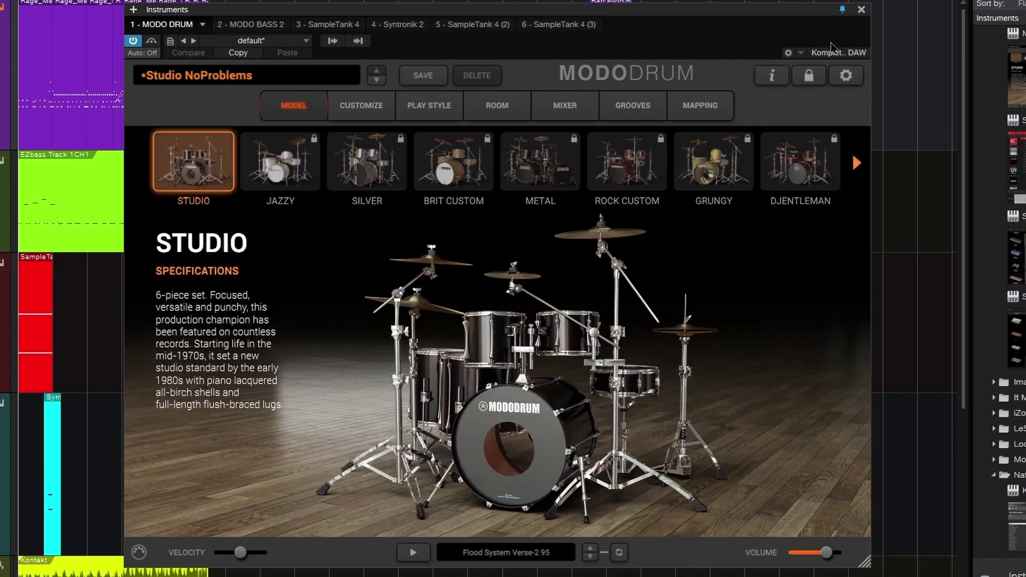
Close MODO DRUM, open MODO BASS 2 with the '60s P-Bass, and play its lowest and top strings.
left_click(861, 10)
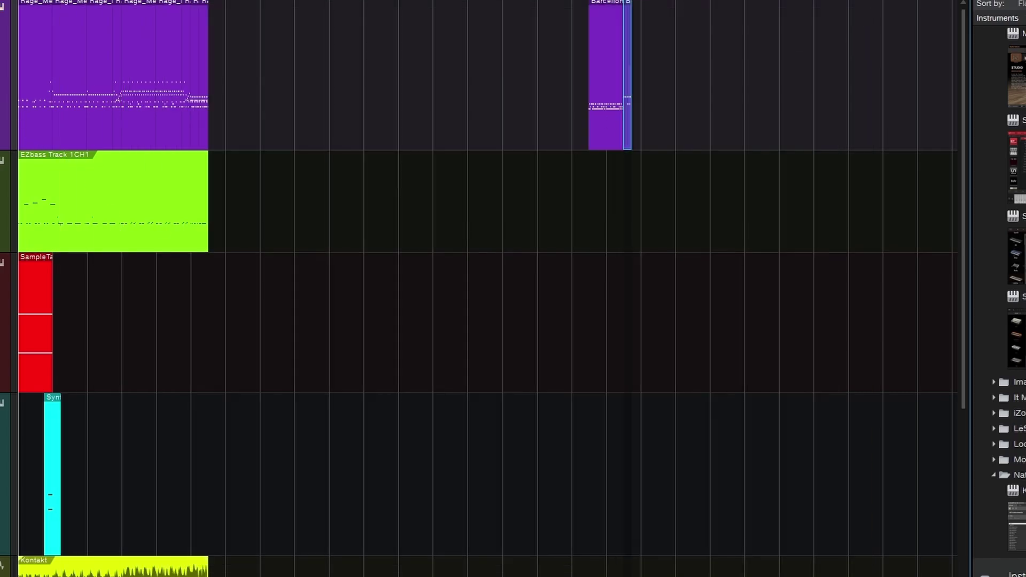
left_click(18, 183)
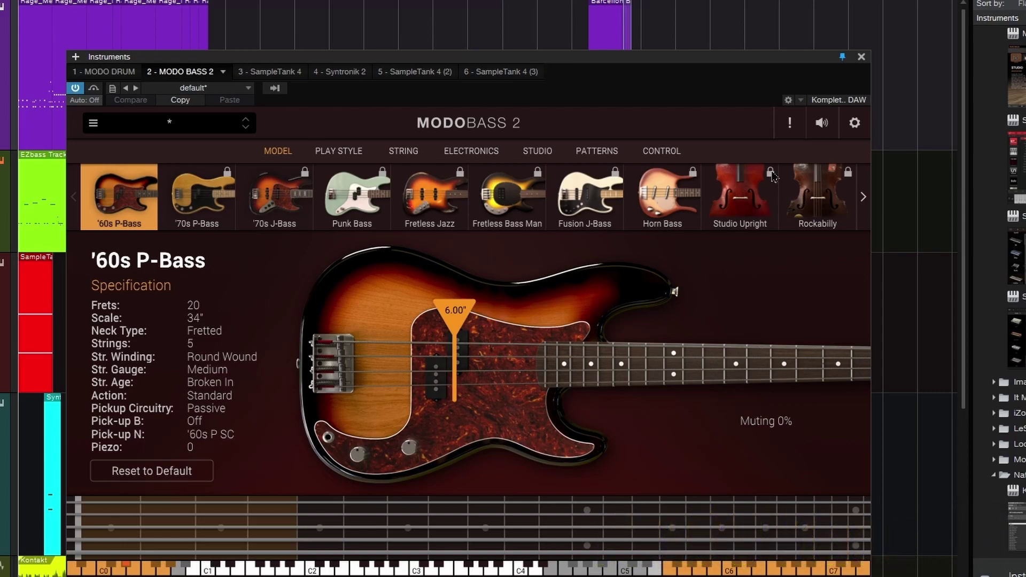
left_click_drag(607, 65, 638, 7)
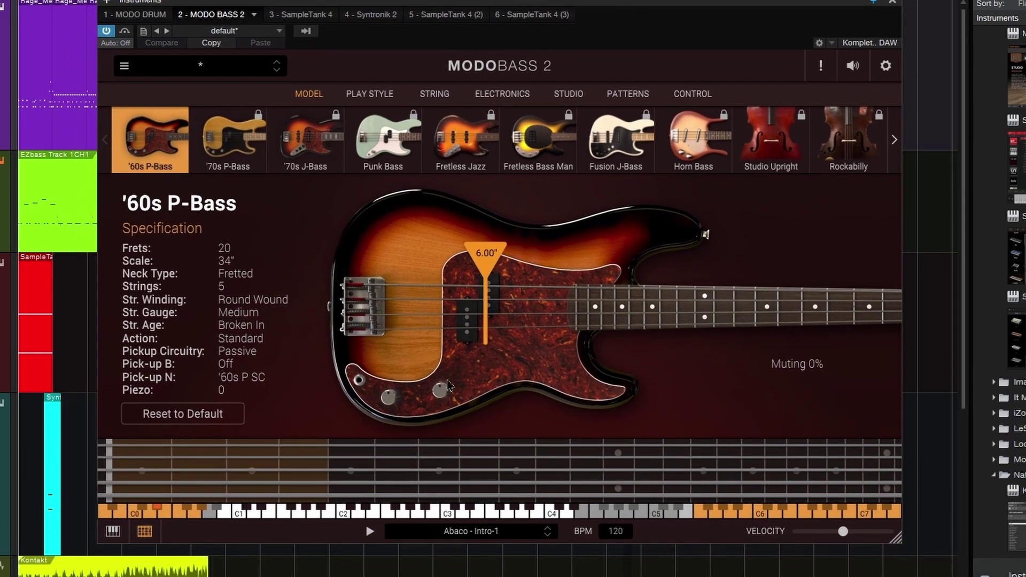
left_click(223, 494)
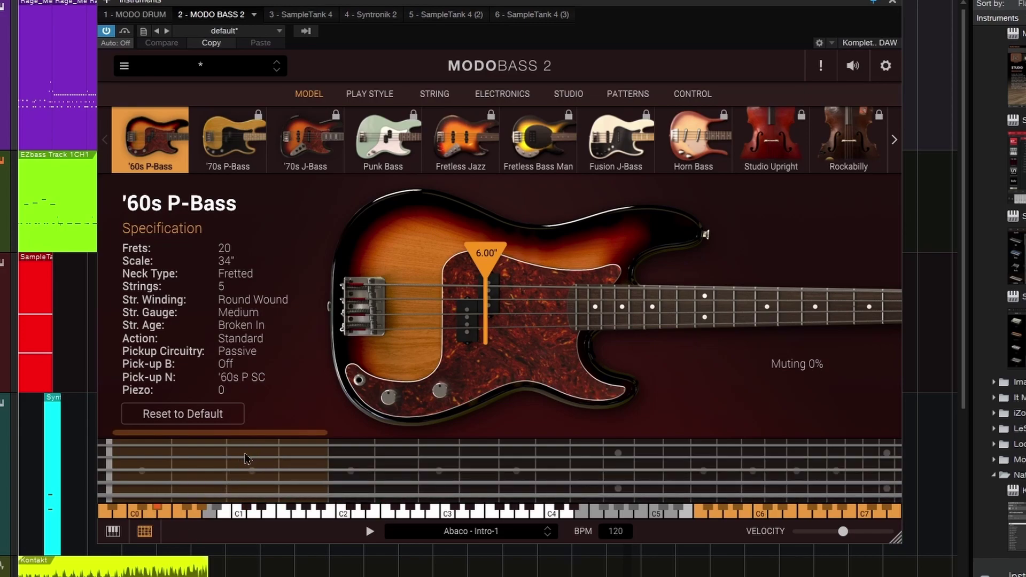
left_click(251, 446)
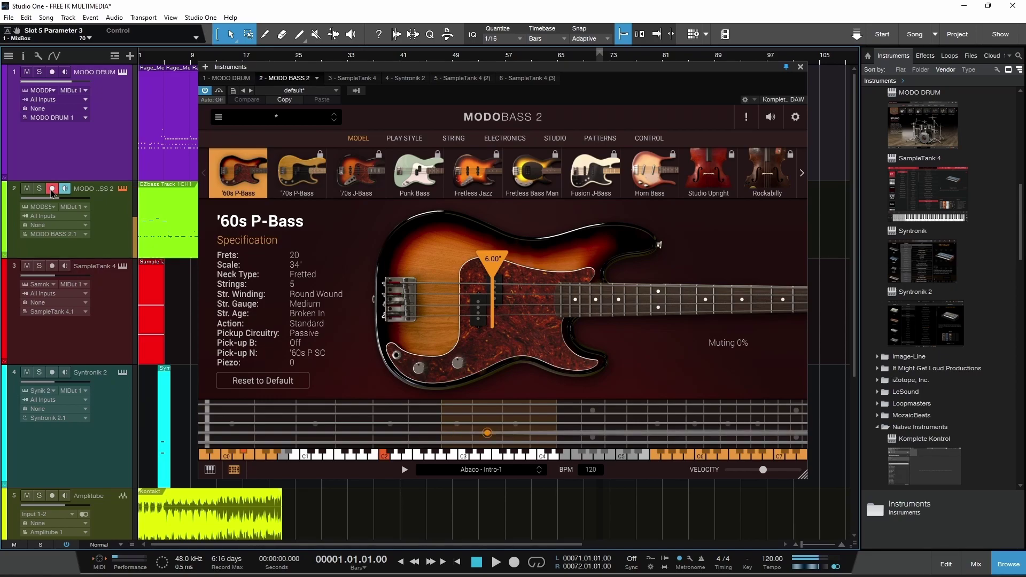
Set the bass Play Style to Finger after briefly trying Slap.
left_click(409, 138)
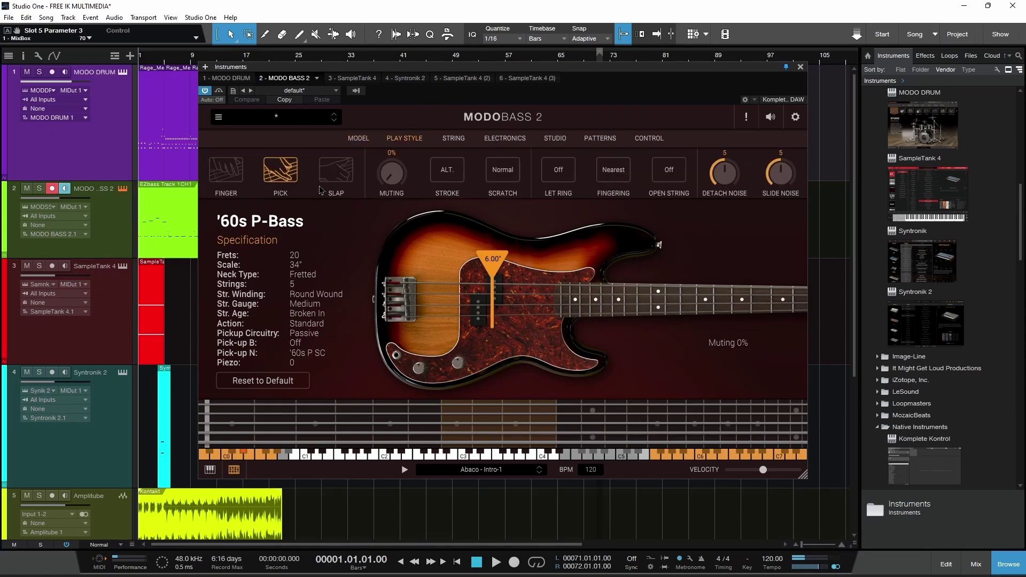
left_click(235, 176)
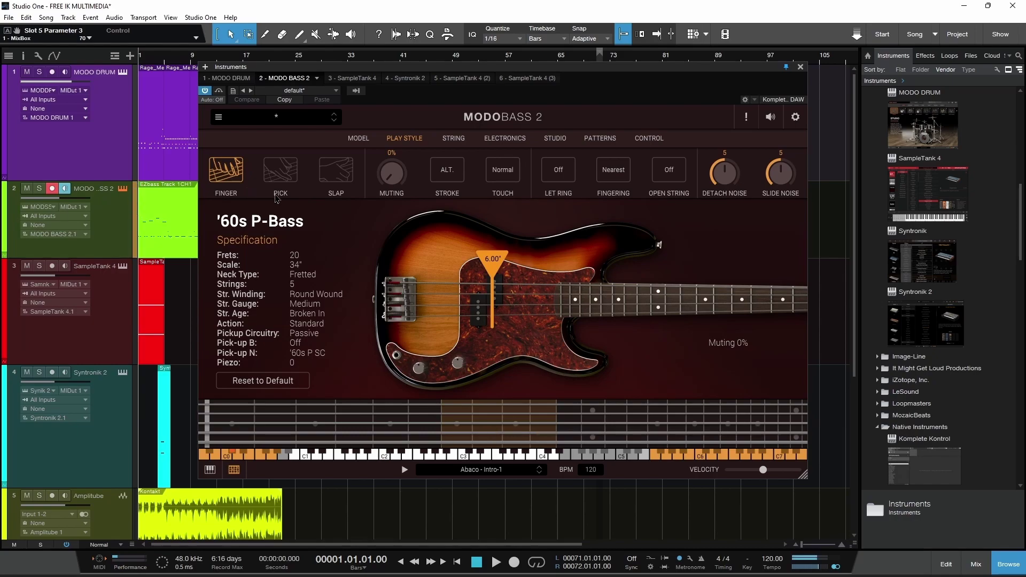
left_click(337, 183)
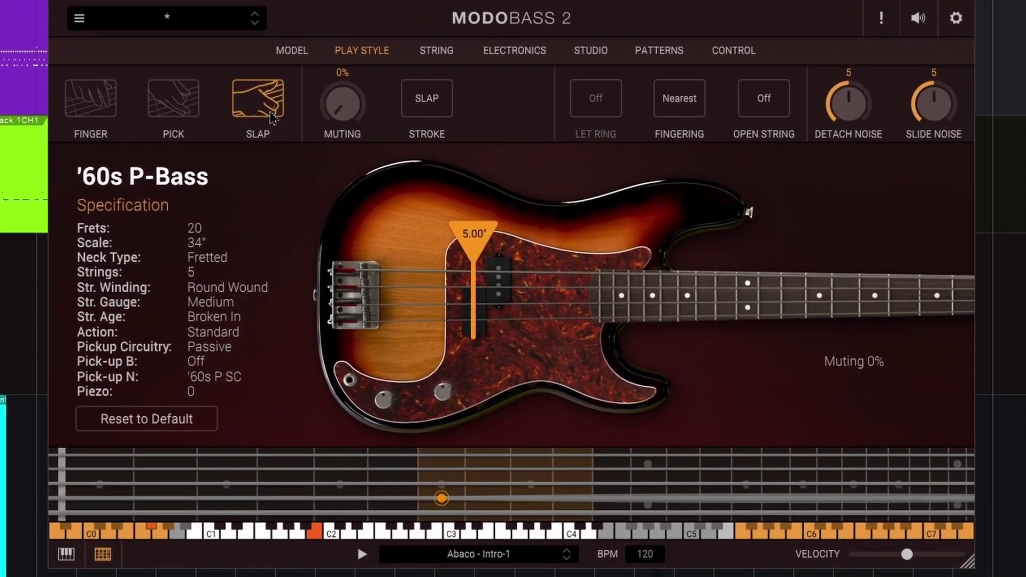
left_click(116, 114)
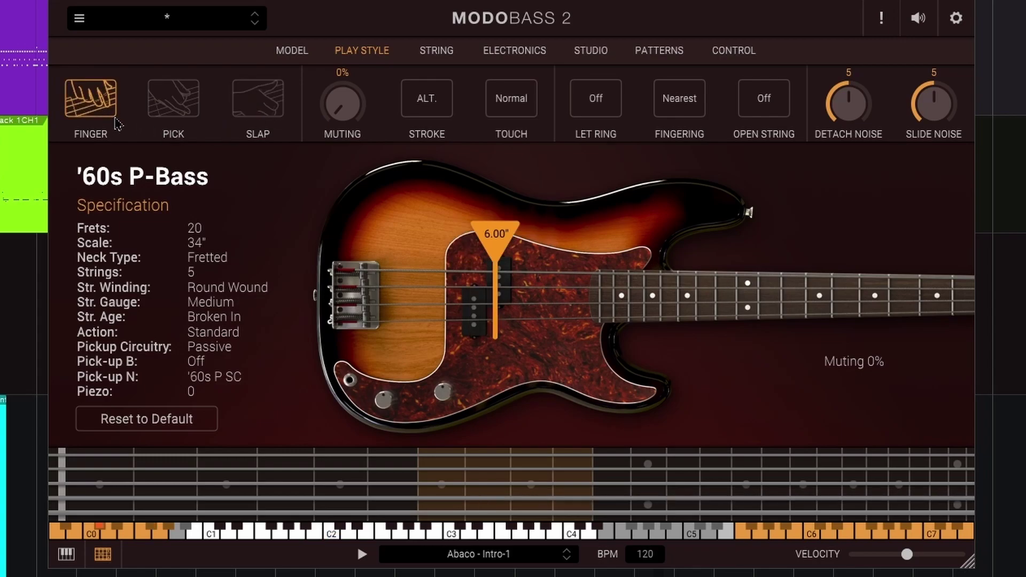
Set string action to Standard, drop tuning on, and keep five strings; dismiss the fretless upgrade notice.
left_click(438, 64)
left_click(468, 99)
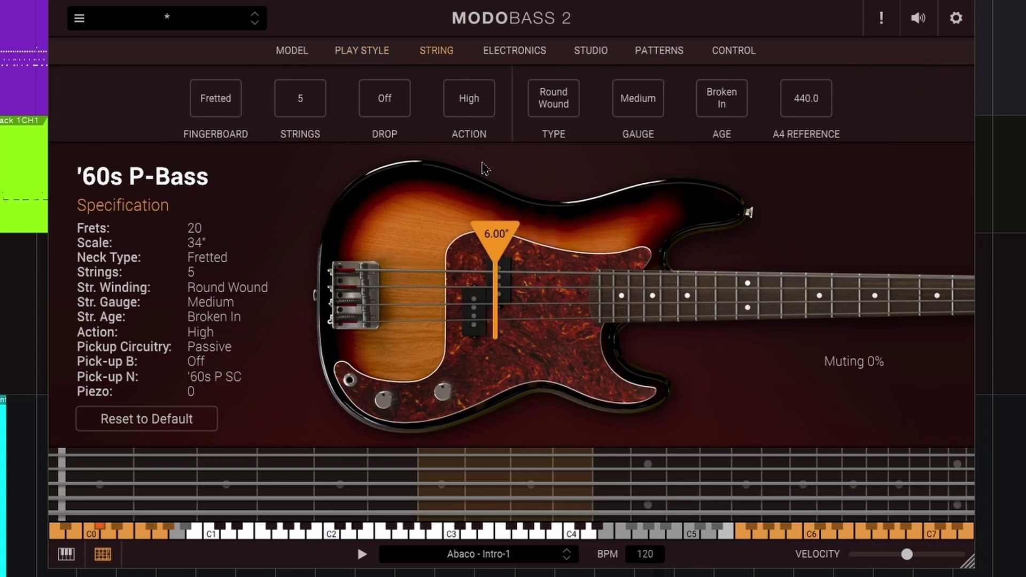
left_click(480, 103)
left_click(479, 104)
left_click(395, 97)
left_click(300, 102)
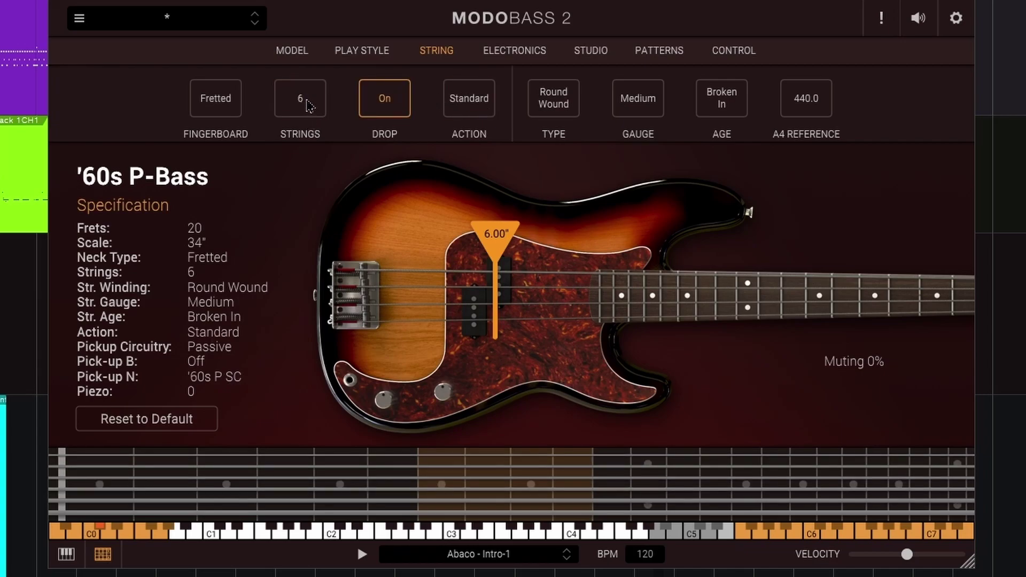
left_click(307, 105)
left_click(302, 102)
left_click(214, 104)
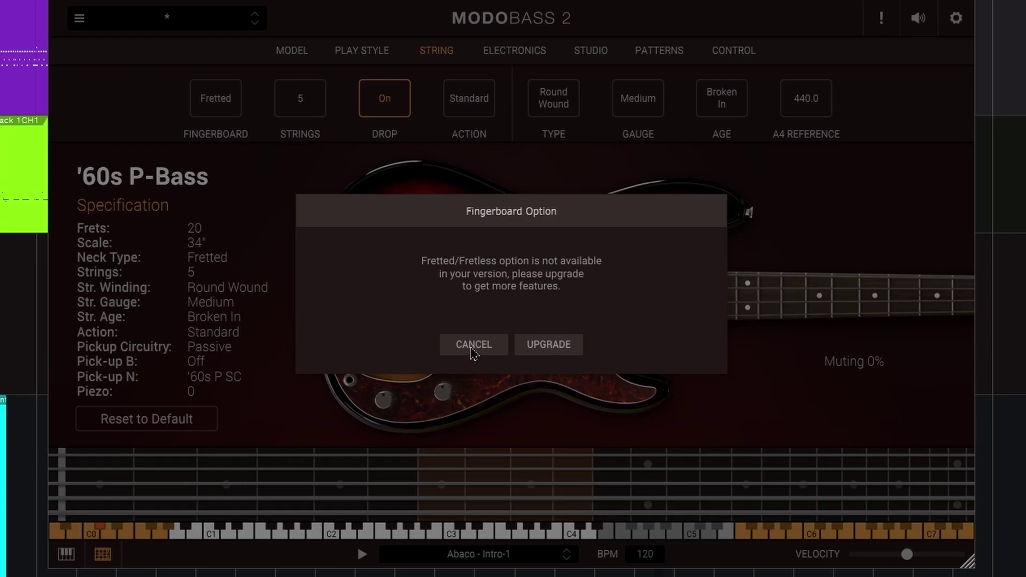
left_click(472, 346)
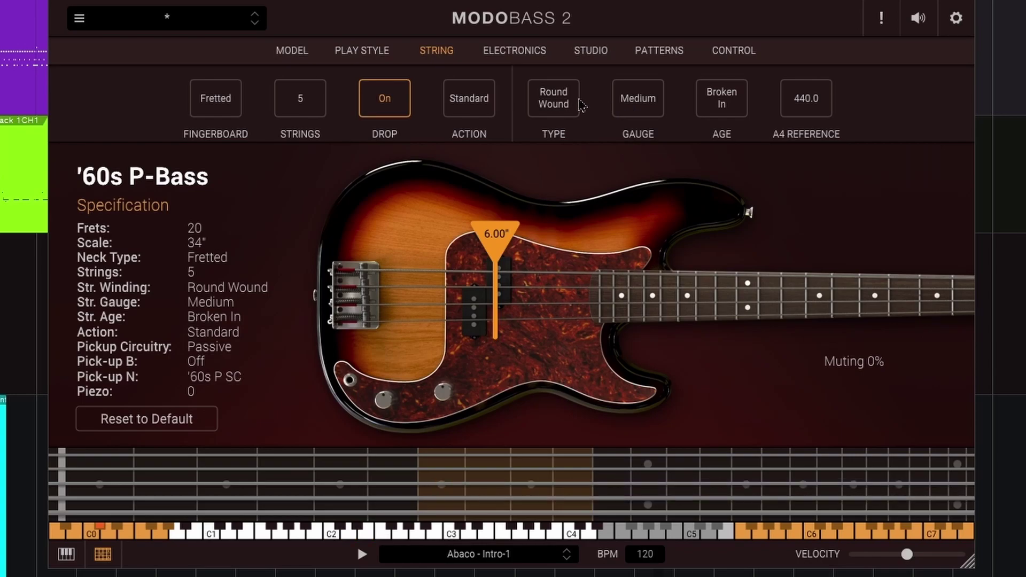
Choose Flat Wound strings with Heavy gauge and New age.
left_click(562, 107)
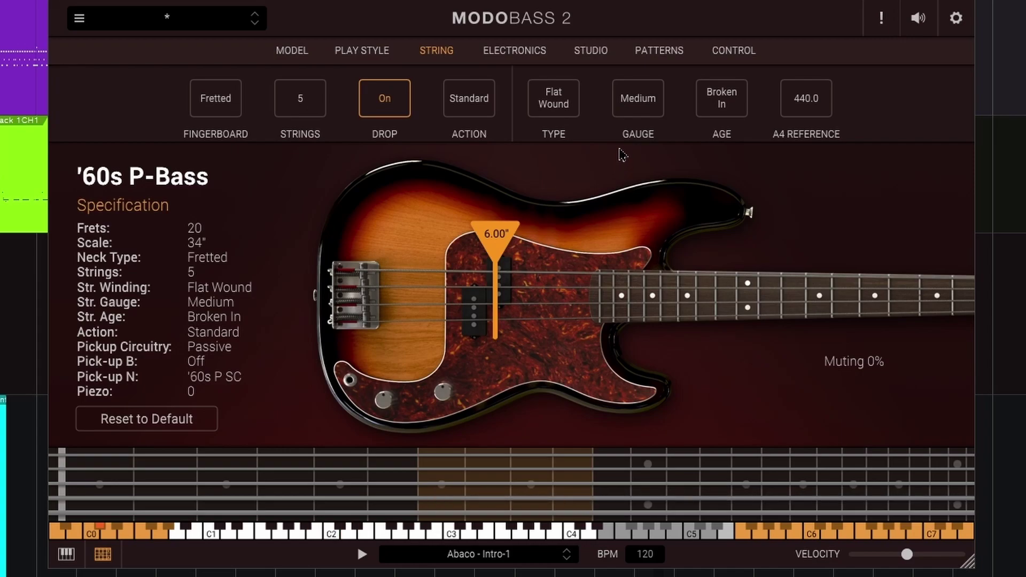
left_click(638, 112)
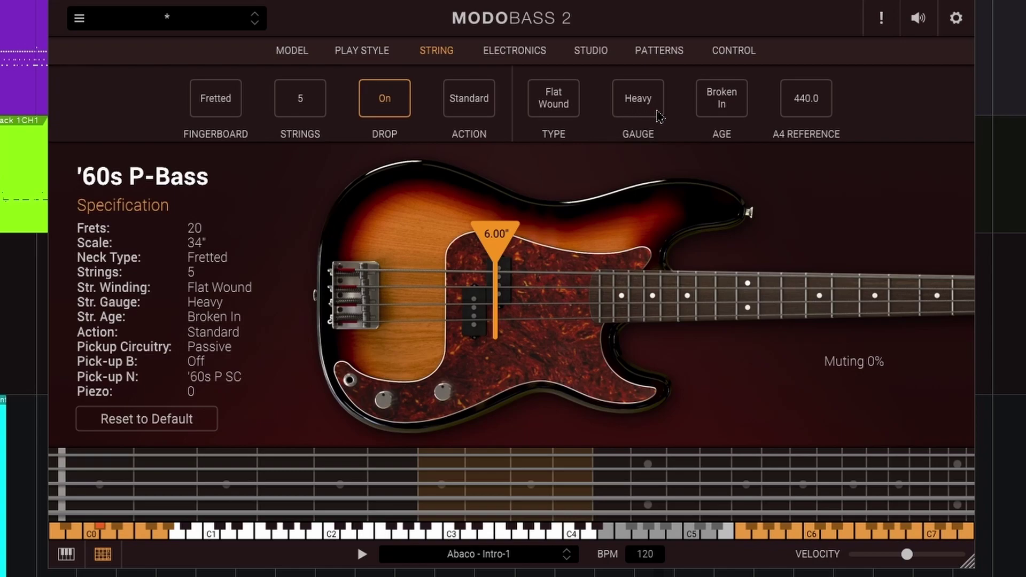
left_click(733, 108)
left_click(716, 111)
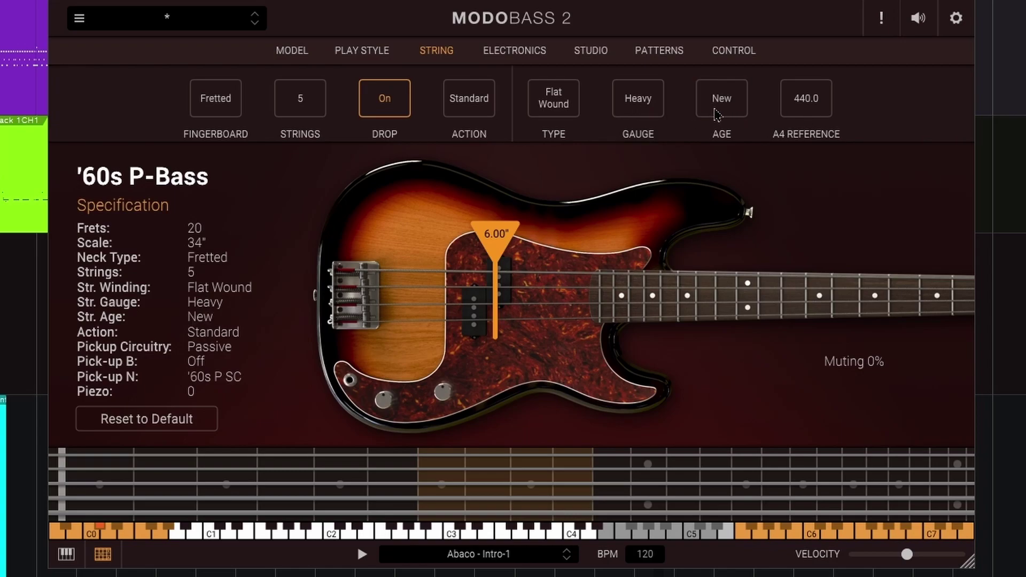
Play the bass pattern and switch the Studio page's amp model to Tube.
left_click(528, 53)
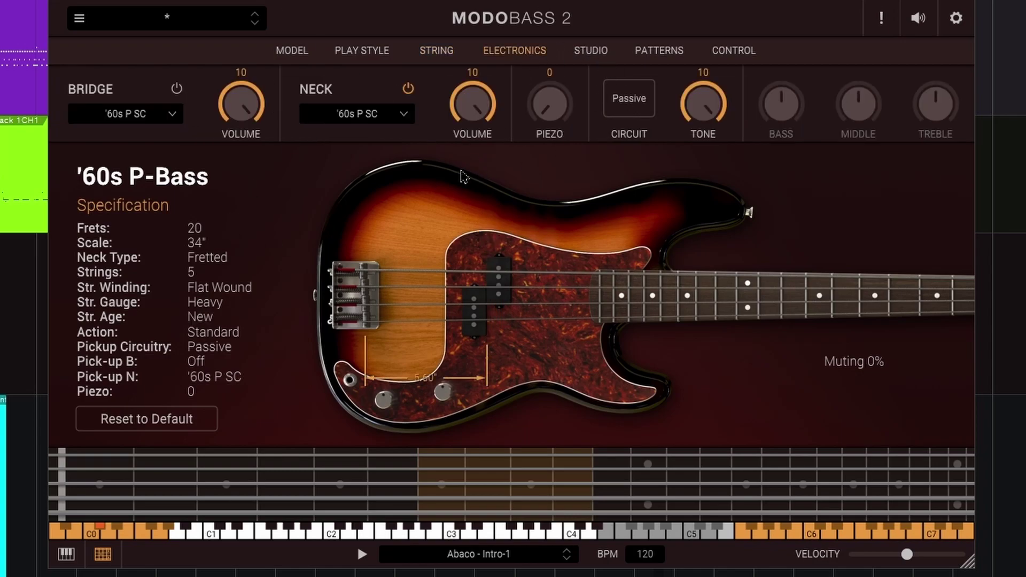
left_click(591, 52)
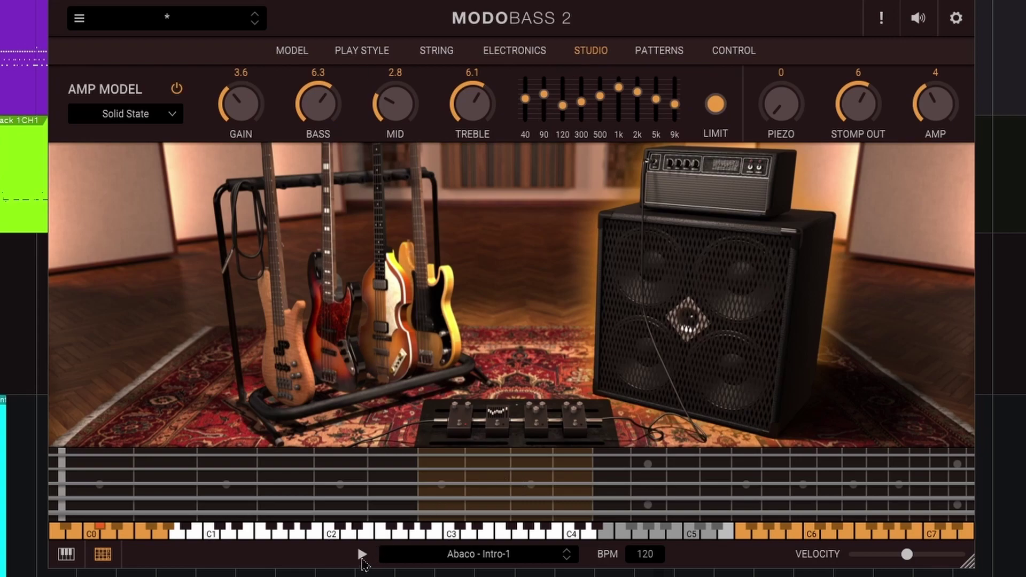
left_click(362, 557)
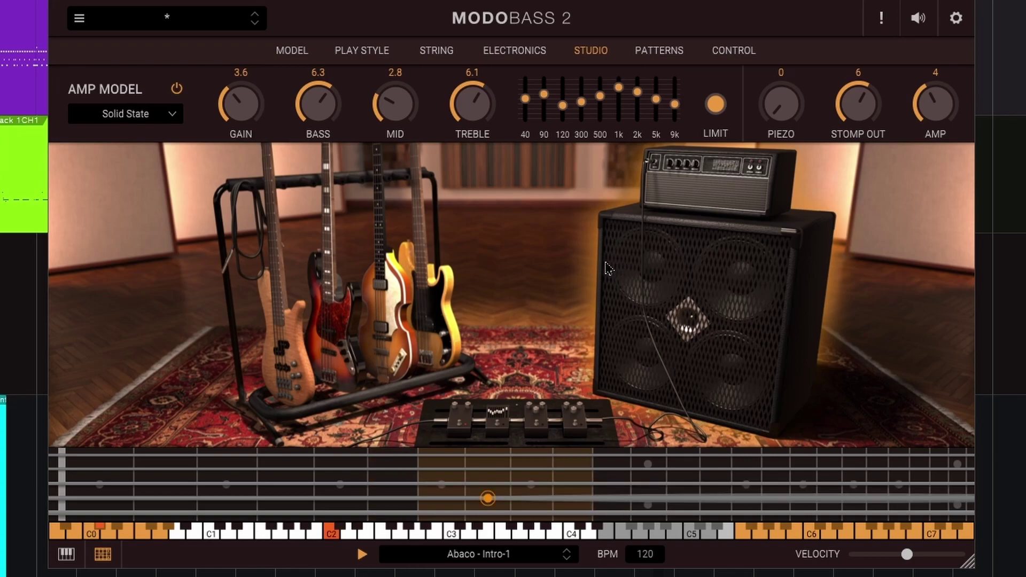
left_click(171, 114)
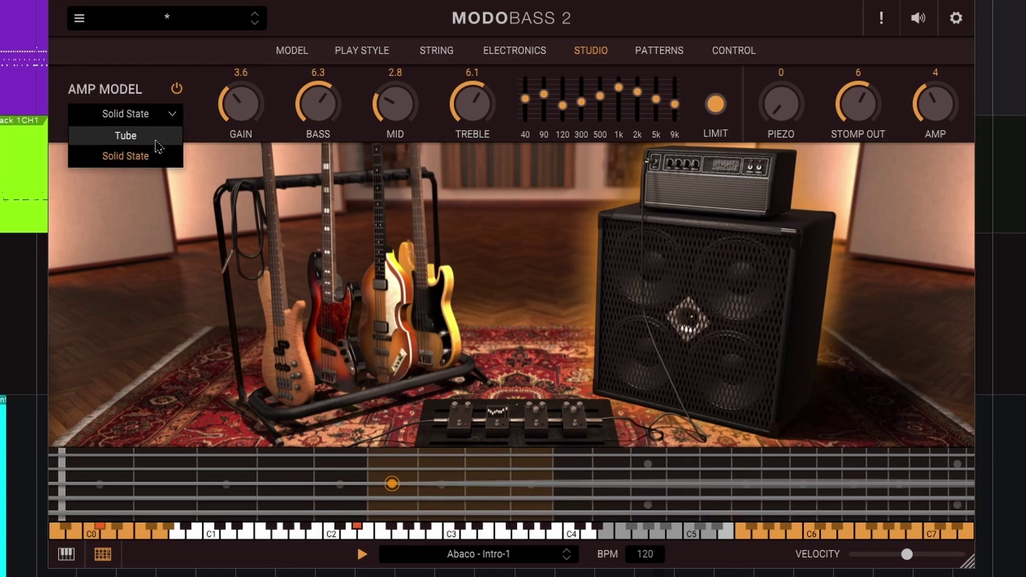
left_click(126, 133)
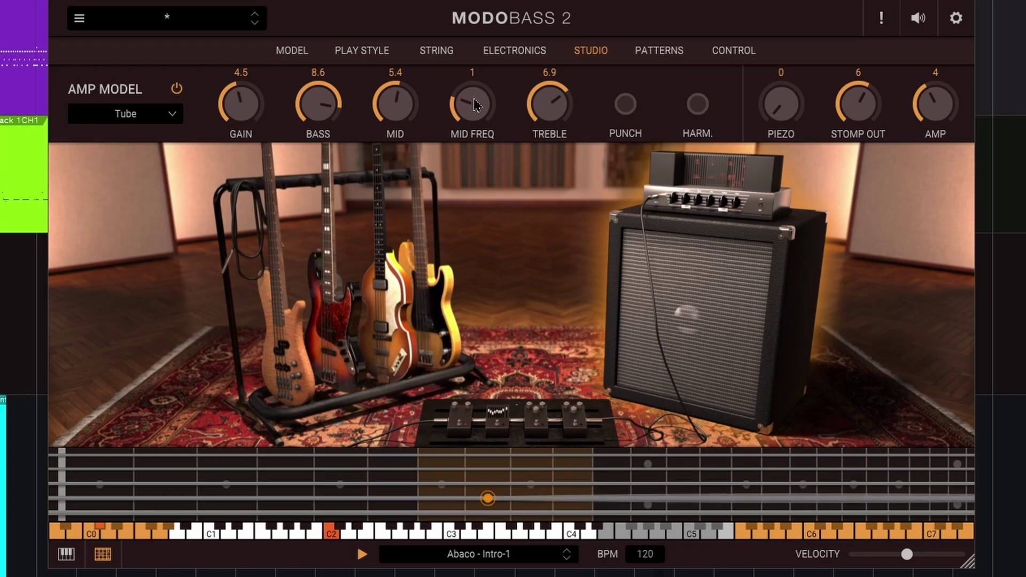
Lower the amp treble to 6.1, toggle Punch, and set the Play Style to Pick.
left_click_drag(553, 107, 554, 115)
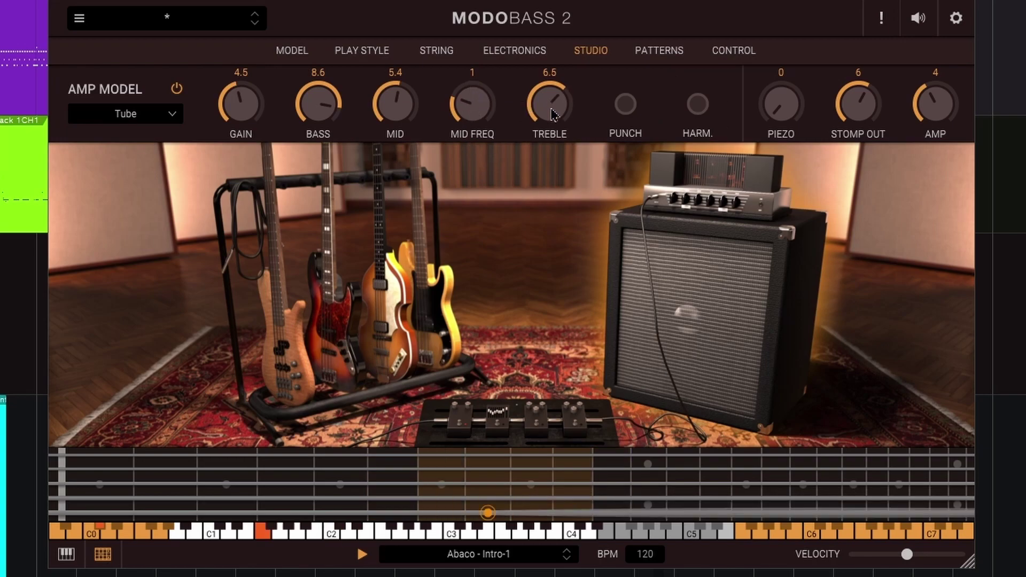
left_click(626, 106)
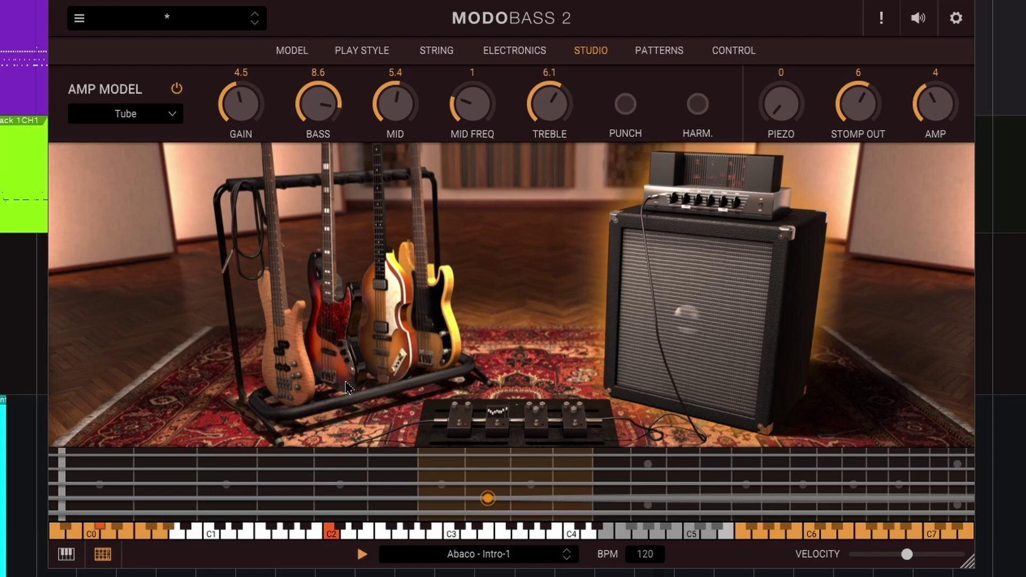
left_click(359, 52)
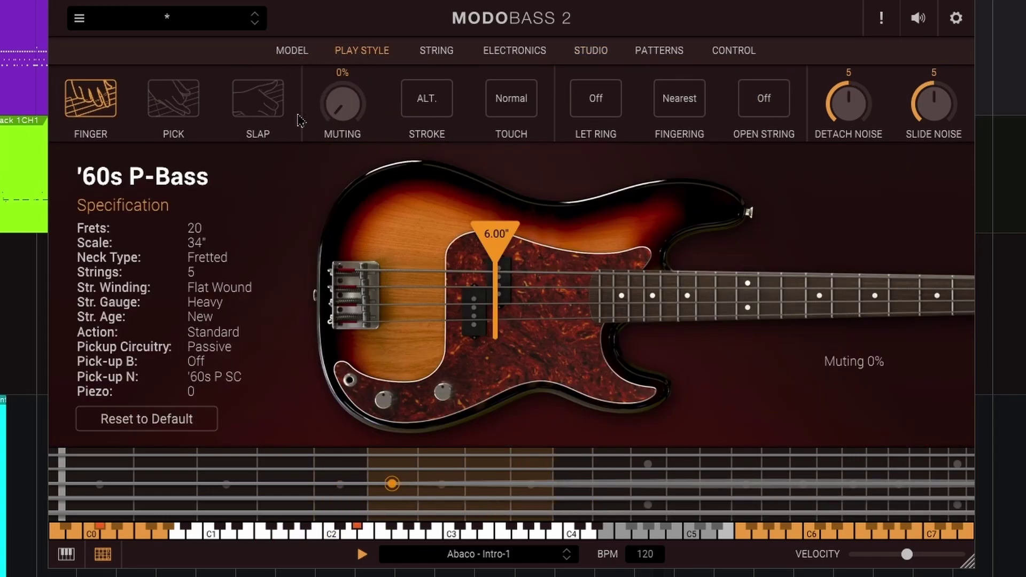
left_click(173, 98)
In the Patterns browser, stop the preview and audition the Abarth Verse-3 and Bridge-2 patterns.
left_click(653, 54)
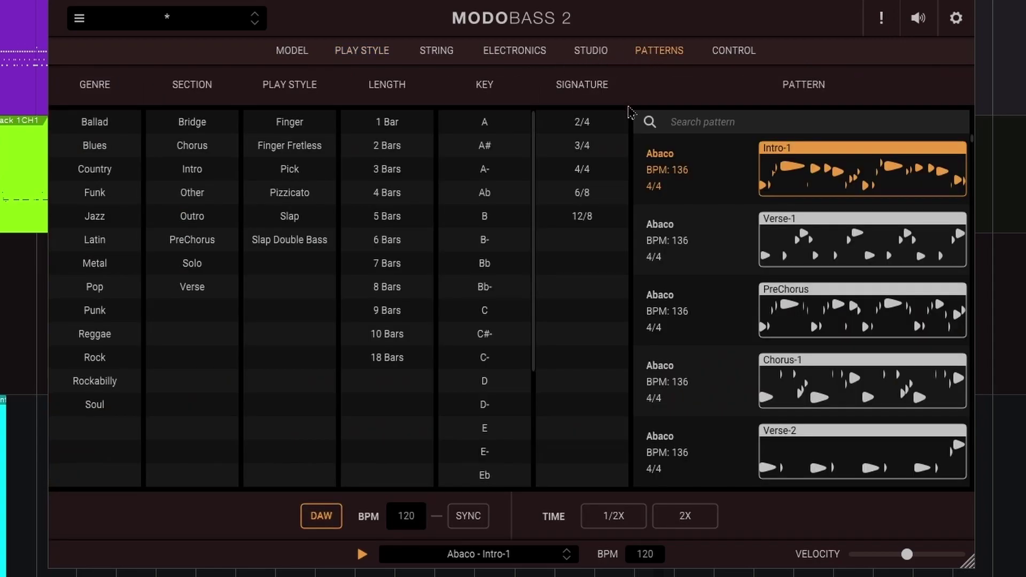
left_click(362, 554)
scroll(820, 288, "down", 10)
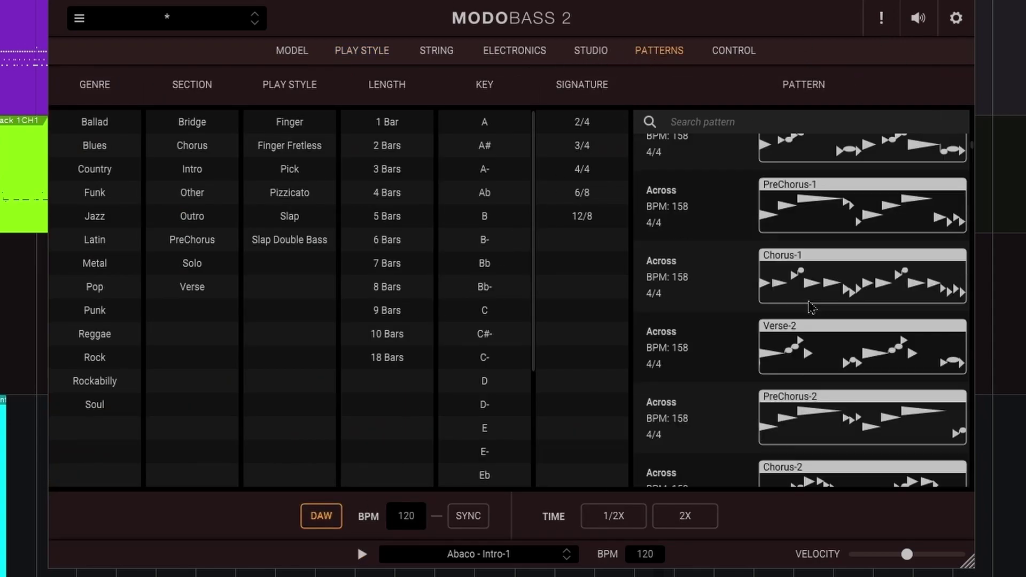
scroll(812, 308, "up", 6)
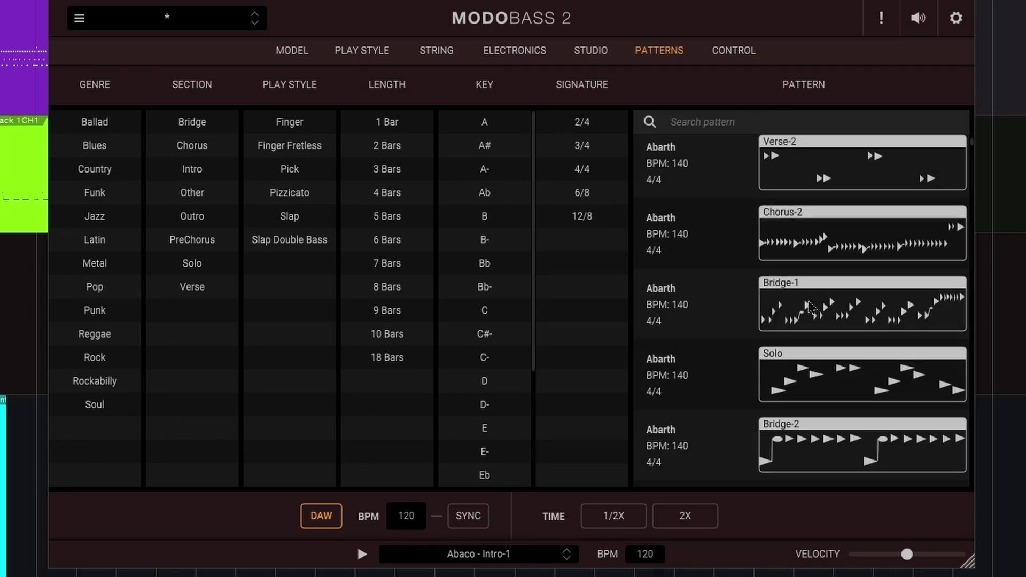
scroll(811, 305, "down", 3)
left_click(812, 299)
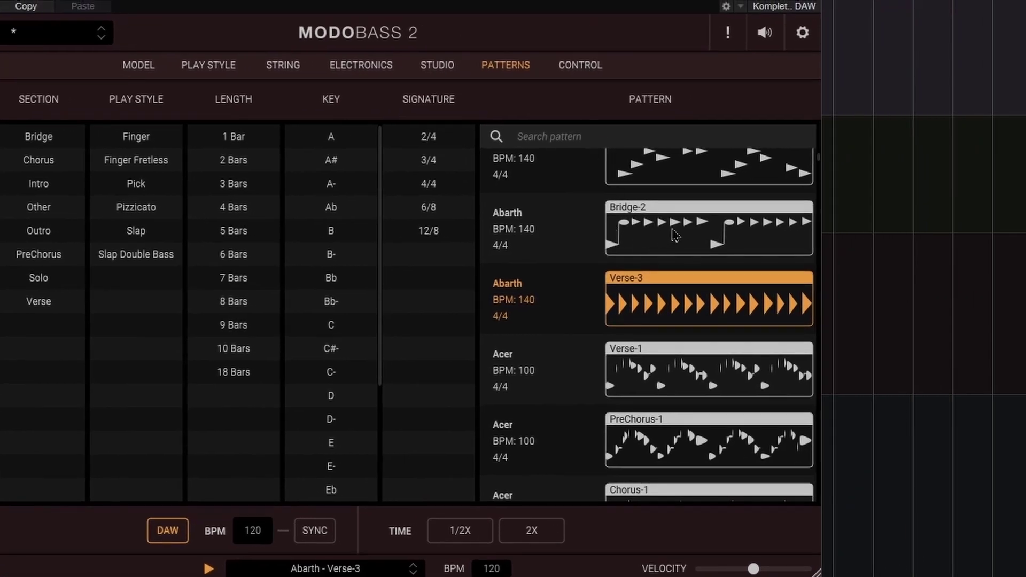
left_click(829, 220)
Step through Abaco Bridge-2, settle on Abaco Verse-1, and show the Control assignments page.
key("Up")
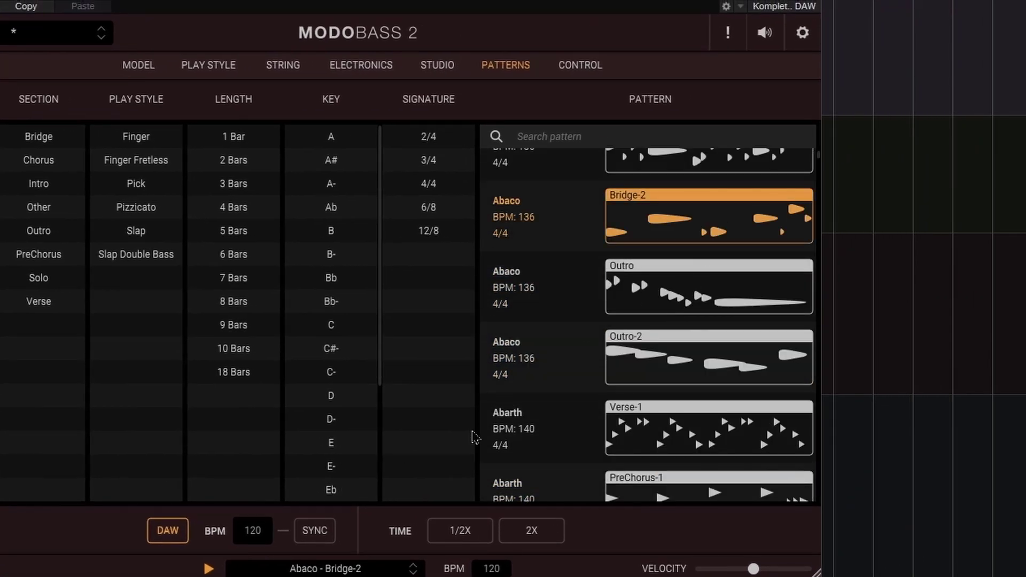
scroll(668, 299, "up", 5)
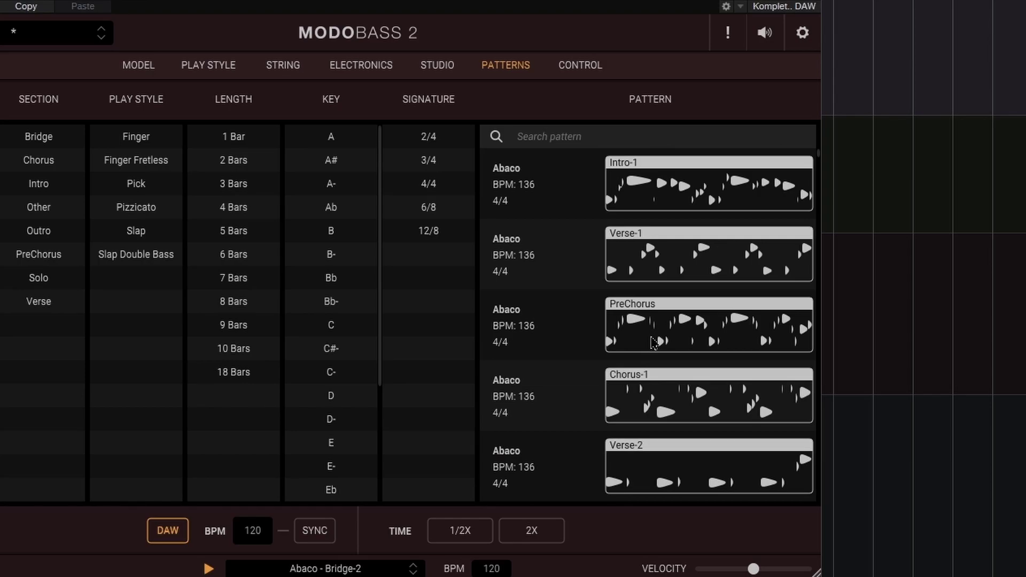
left_click(686, 266)
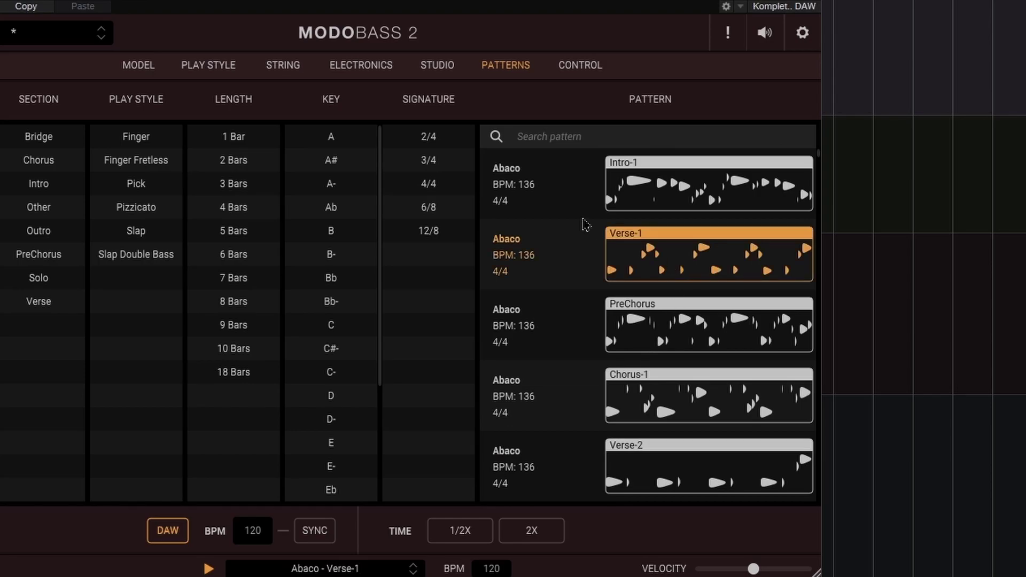
left_click(582, 64)
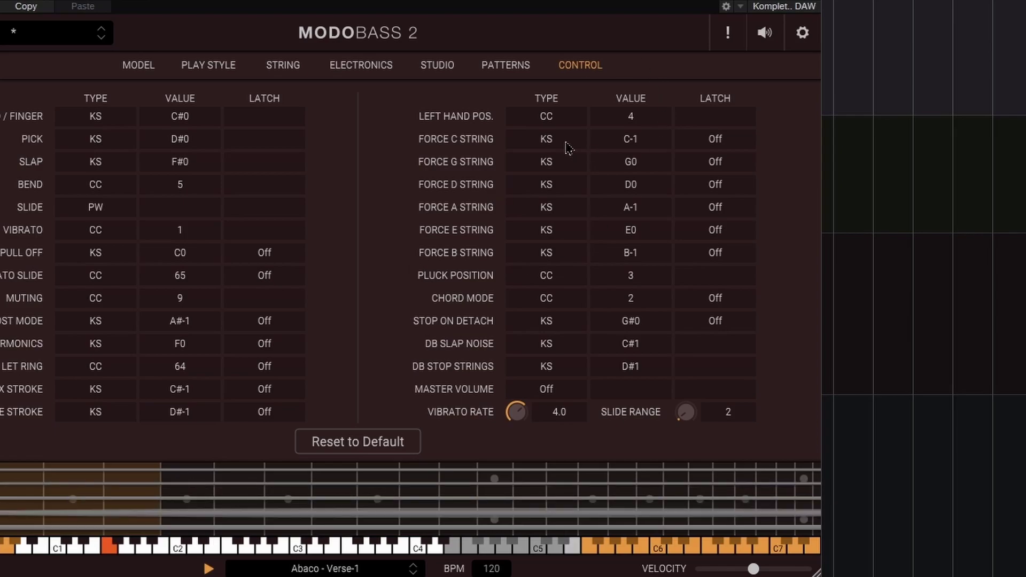
Drag the Funk Abaco Intro-1 pattern onto the MODO BASS 2 track around bars 91–95.
left_click(508, 66)
left_click(682, 192)
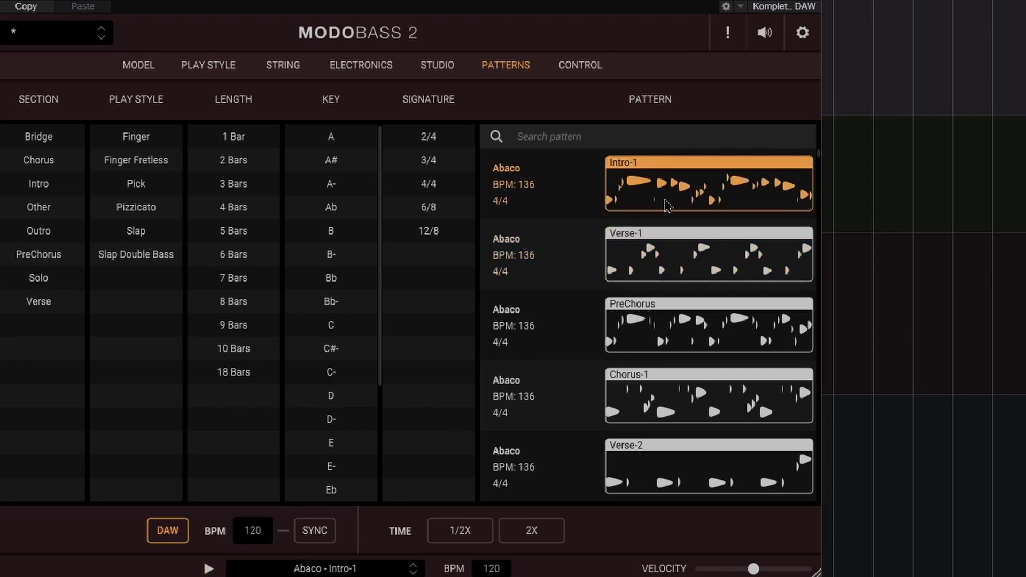
left_click_drag(667, 203, 881, 160)
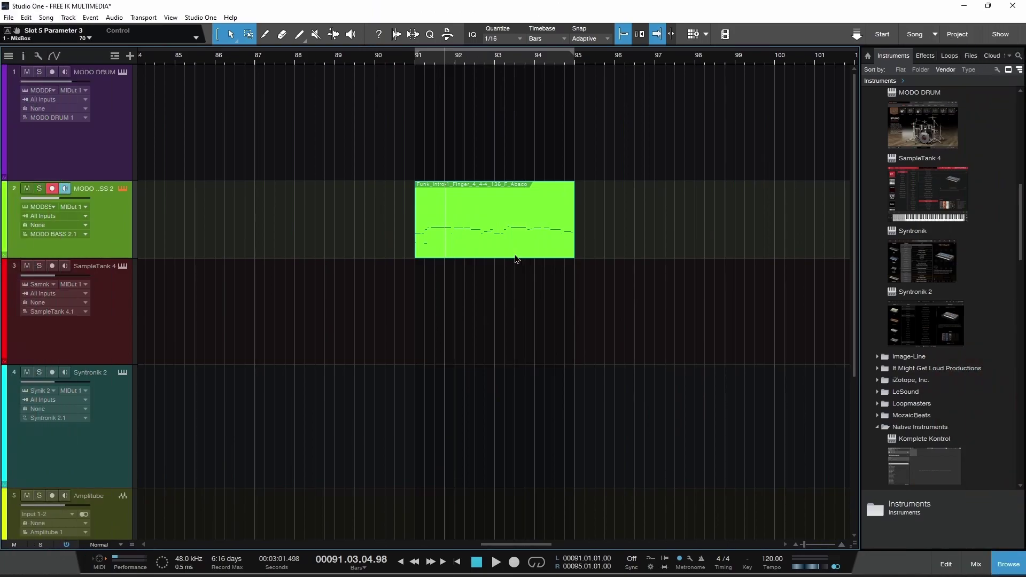
Nudge the clip's D#2 note near bar 93, delete the Intro-1 clip, and reopen MODO BASS 2.
double_click(532, 187)
mouse_move(577, 418)
left_mouse_down()
mouse_move(598, 416)
mouse_move(581, 419)
left_mouse_up()
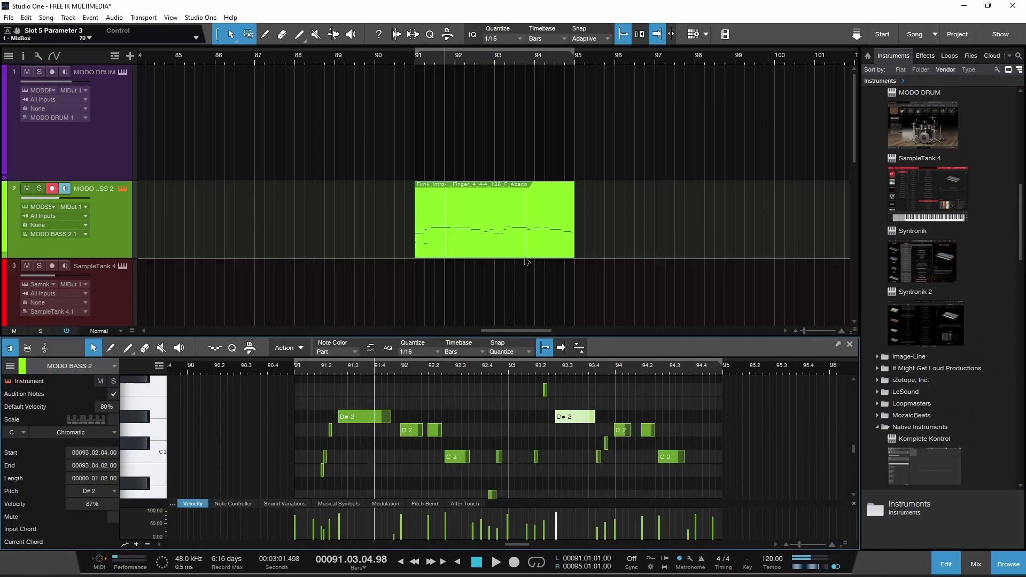
left_click(522, 248)
key("Delete")
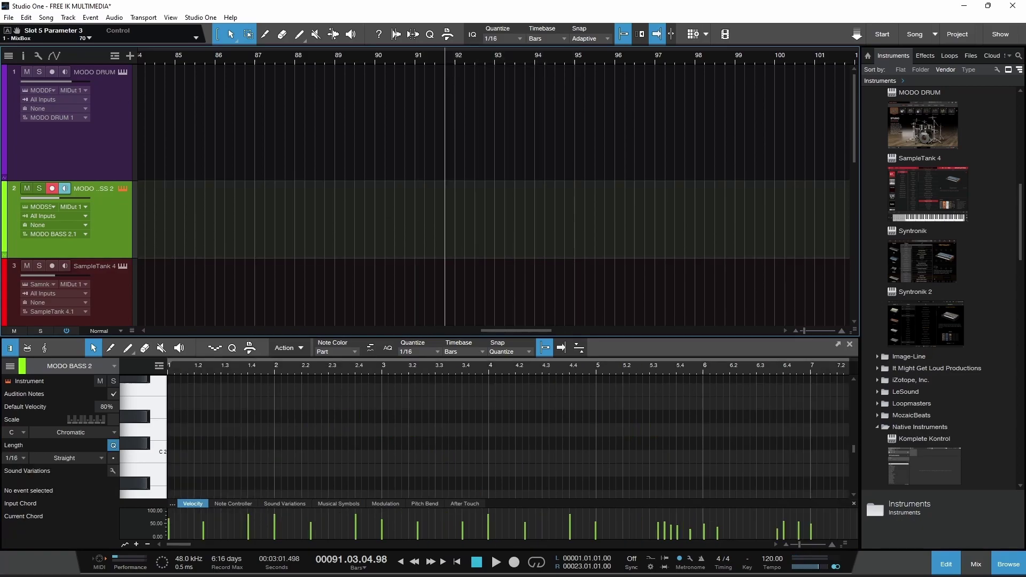
left_click(123, 188)
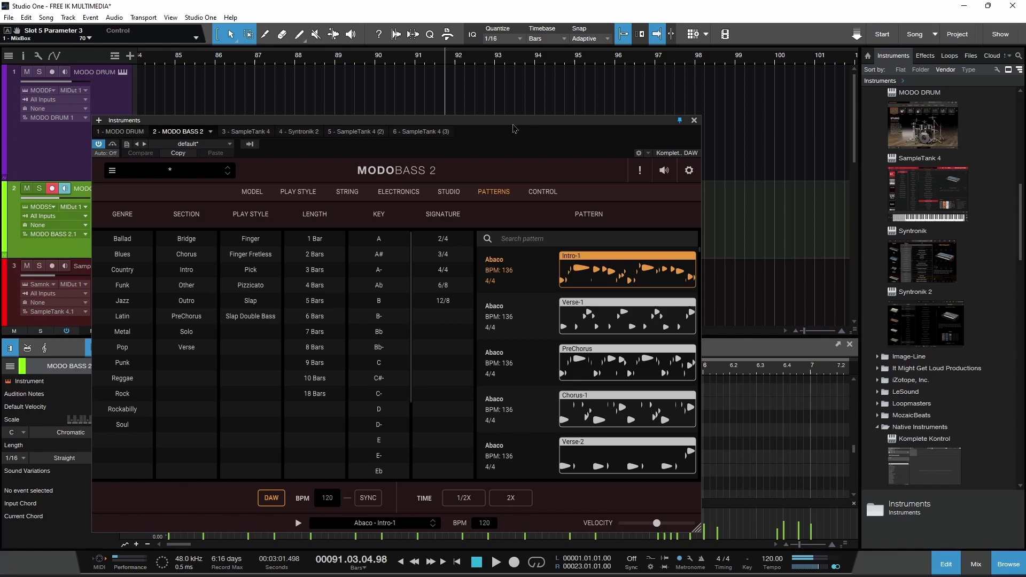
Filter MODO BASS 2 patterns to Latin, then set pickup position 6.66" and touch Hard.
left_click_drag(513, 128, 583, 98)
left_click(189, 287)
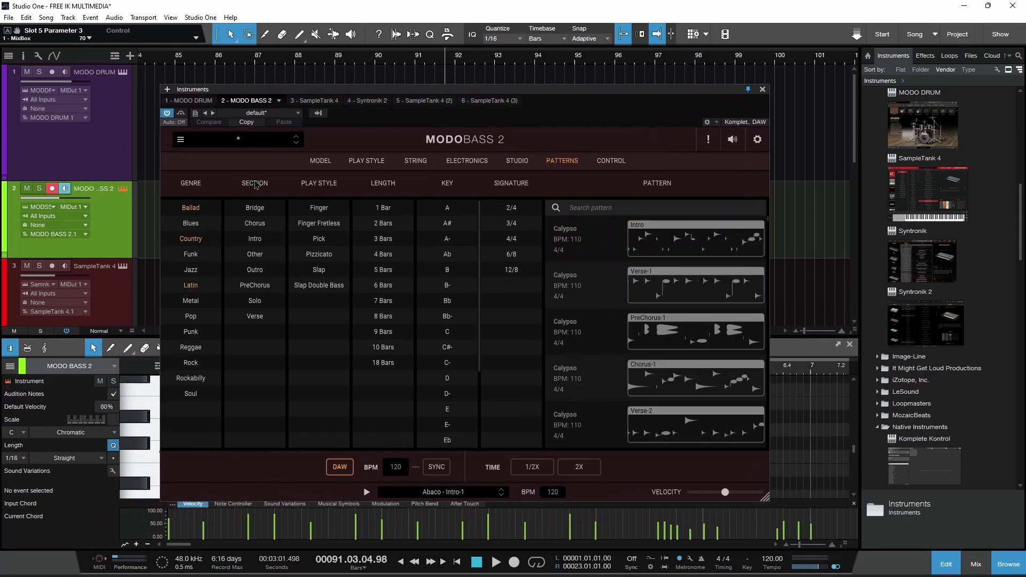
left_click(367, 161)
mouse_move(448, 300)
left_mouse_down()
mouse_move(497, 300)
mouse_move(464, 300)
left_mouse_up()
left_click(476, 189)
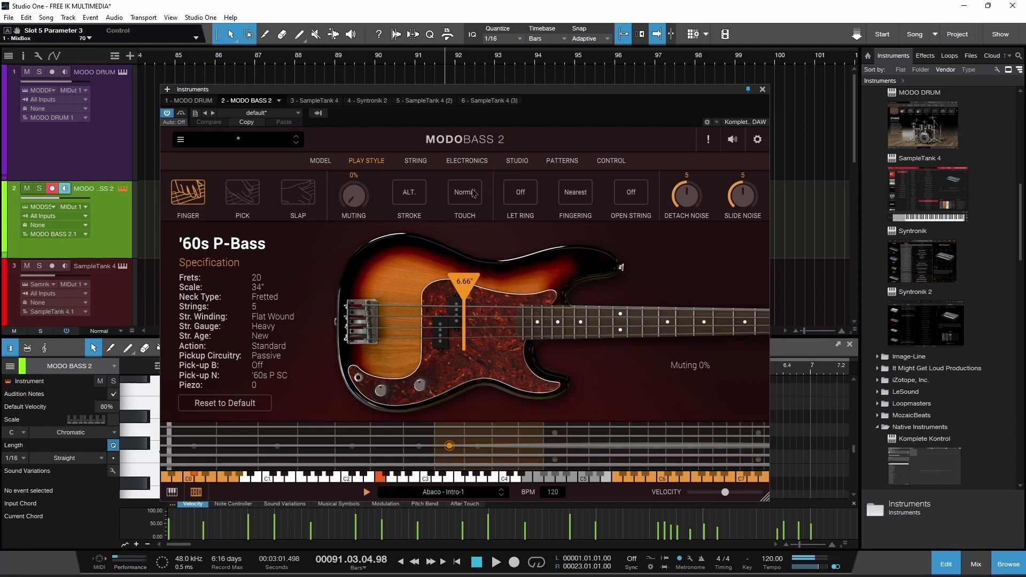
Turn string muting up and back down, then close the MODO BASS 2 window.
left_click_drag(355, 204, 354, 160)
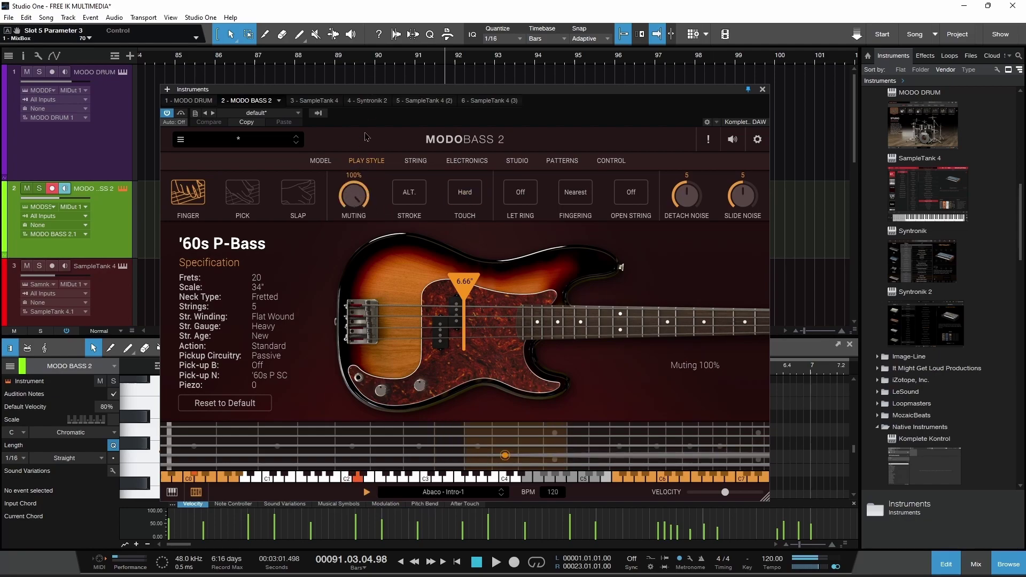
left_click_drag(354, 196, 354, 233)
left_click(762, 90)
scroll(230, 149, "down", 2)
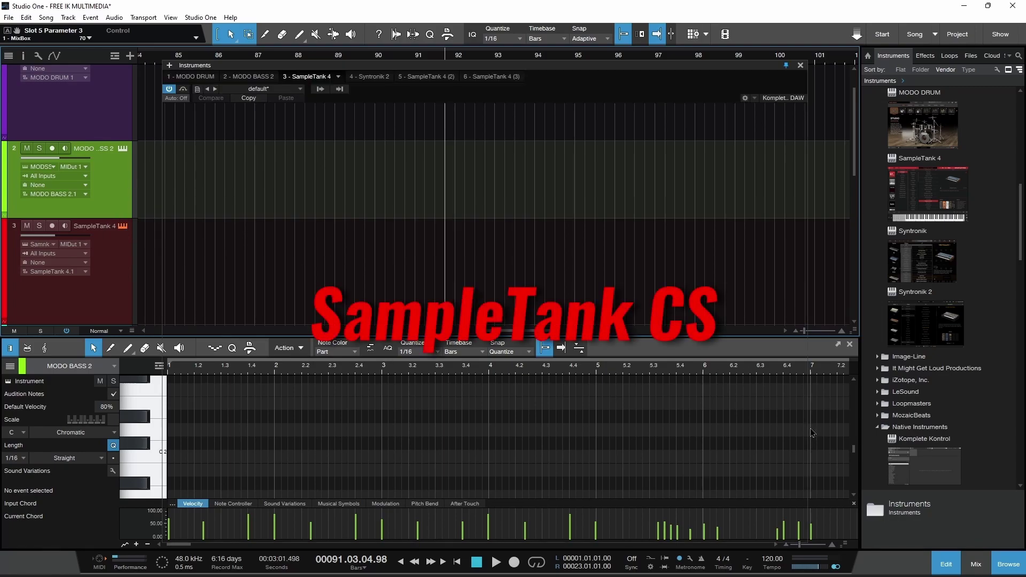
Load Studio Vibes Dyna Space from the SampleTank 4 CS library's Chromatic category.
left_click(945, 564)
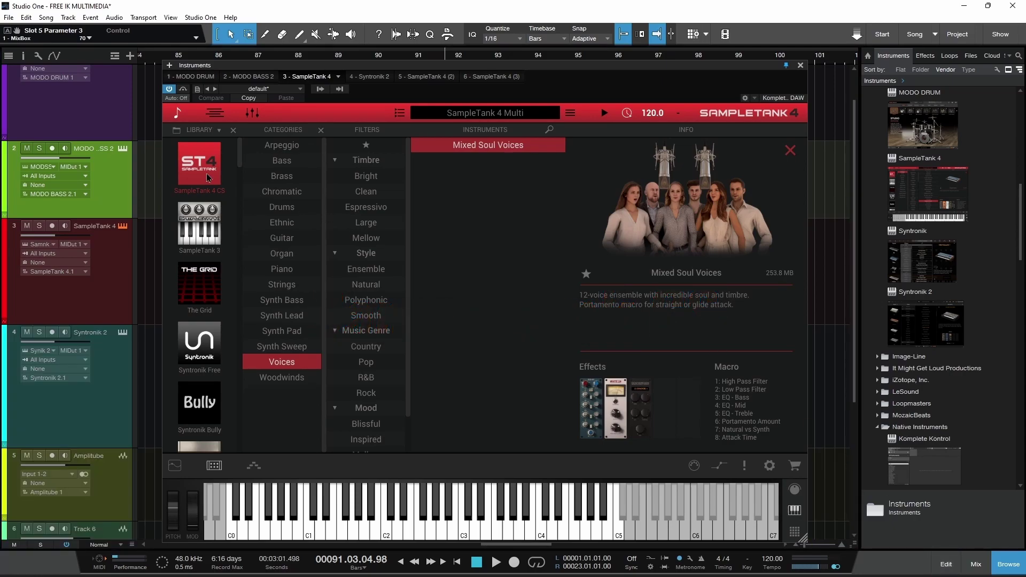
left_click(217, 189)
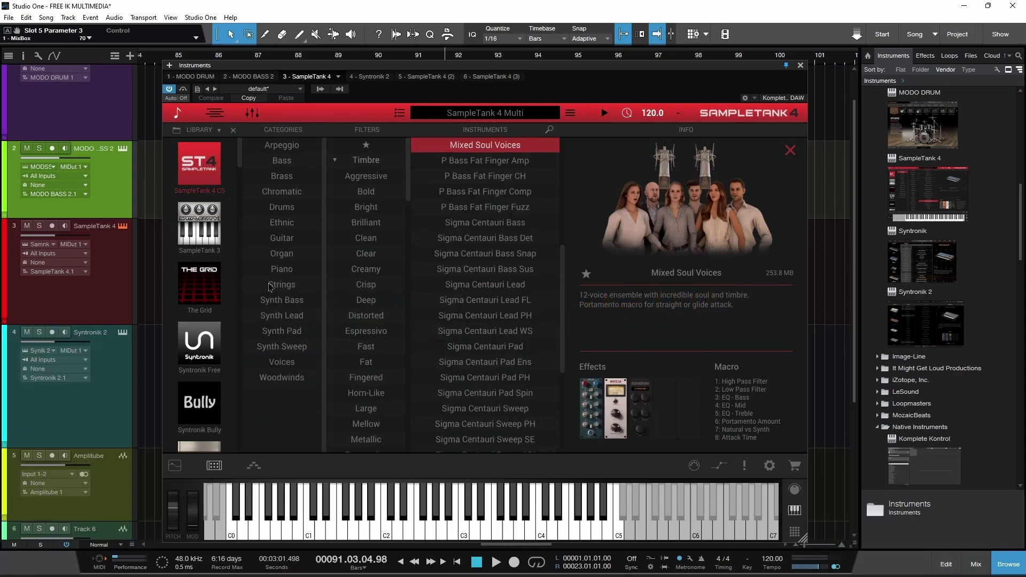
scroll(198, 254, "down", 15)
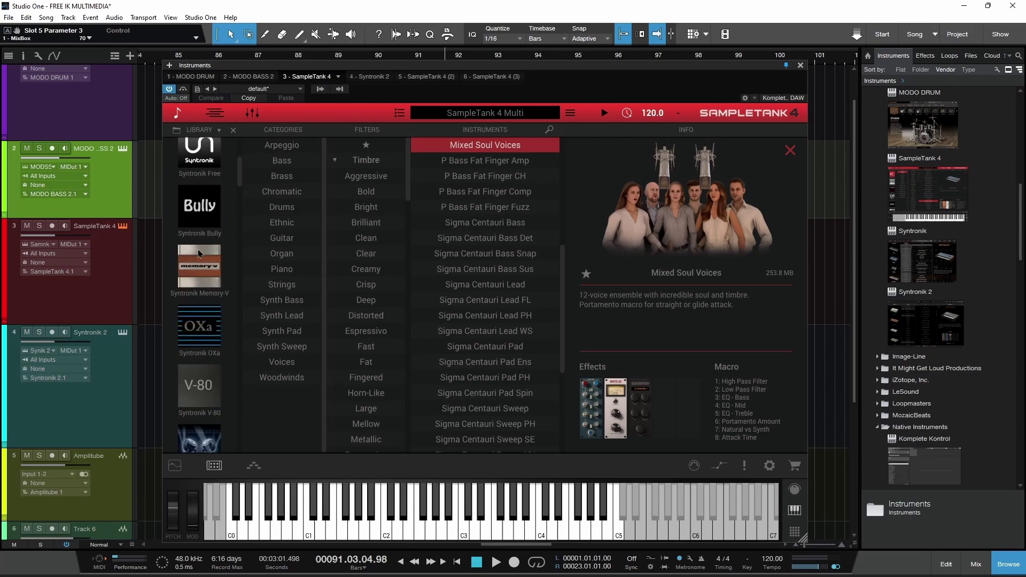
scroll(235, 379, "up", 15)
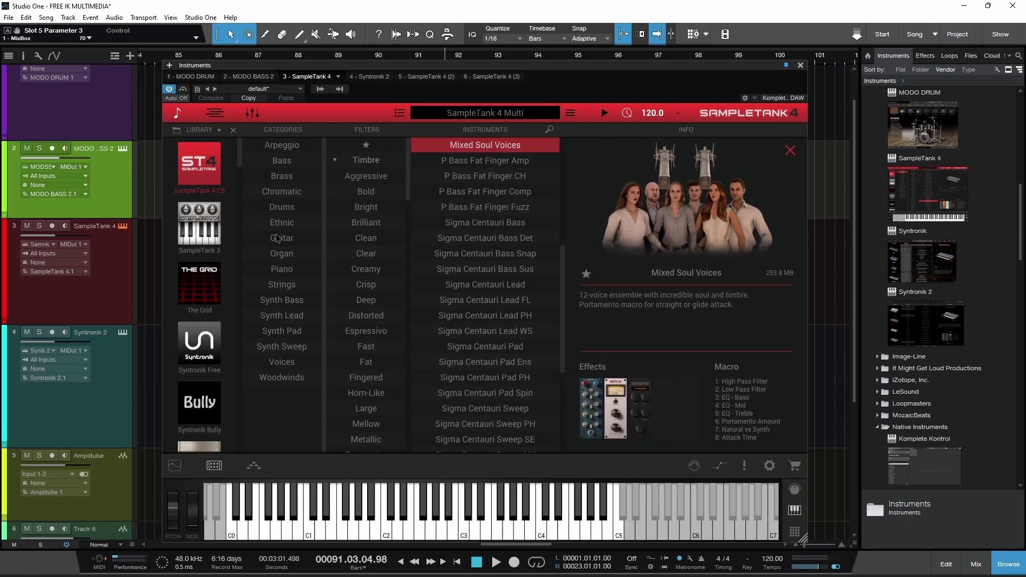
left_click(212, 175)
left_click(472, 174)
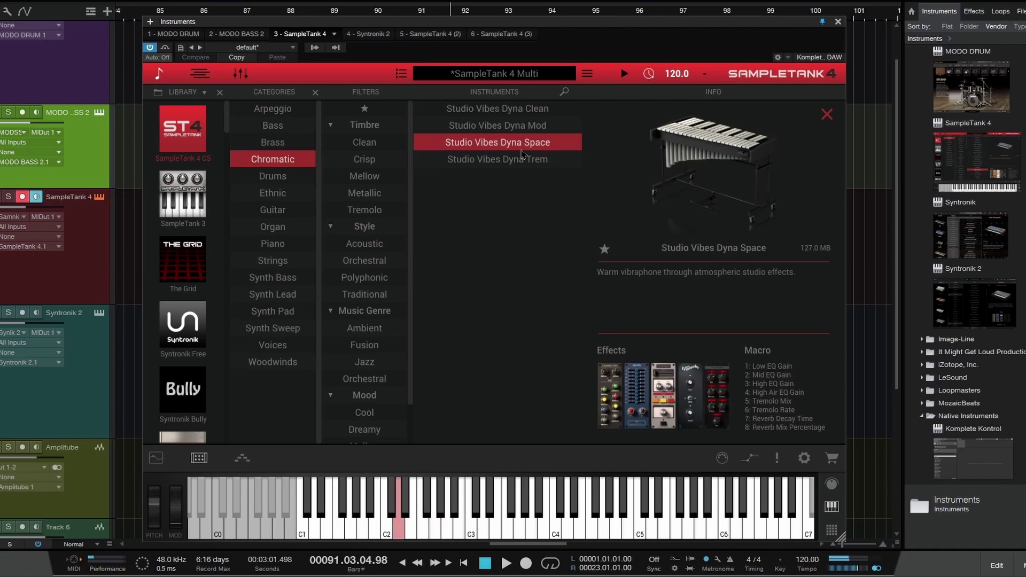
Swap the Chromatic filter for Arpeggio and load Zeta Delta Arp 3.
left_click(275, 160)
left_click(280, 113)
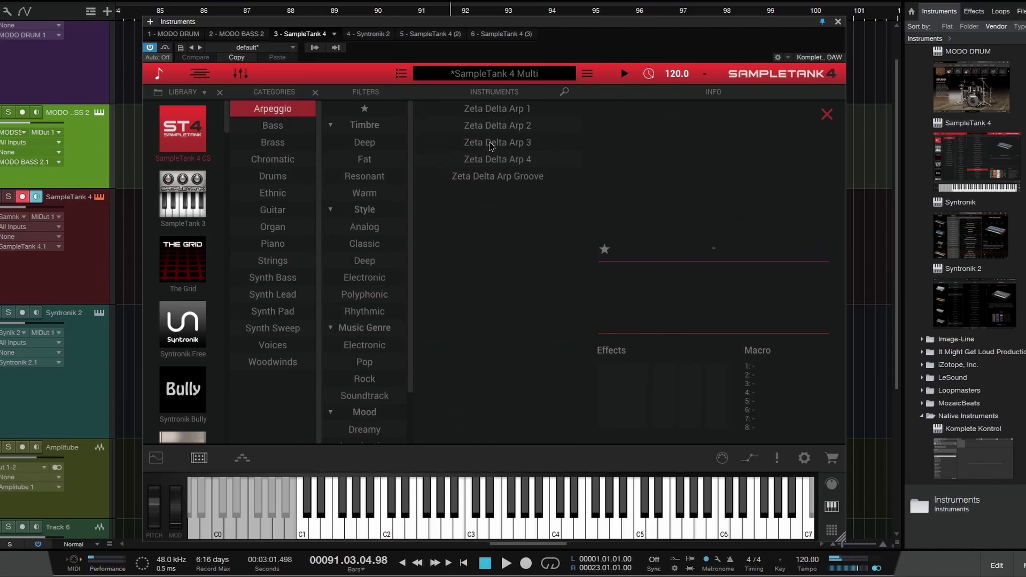
double_click(507, 143)
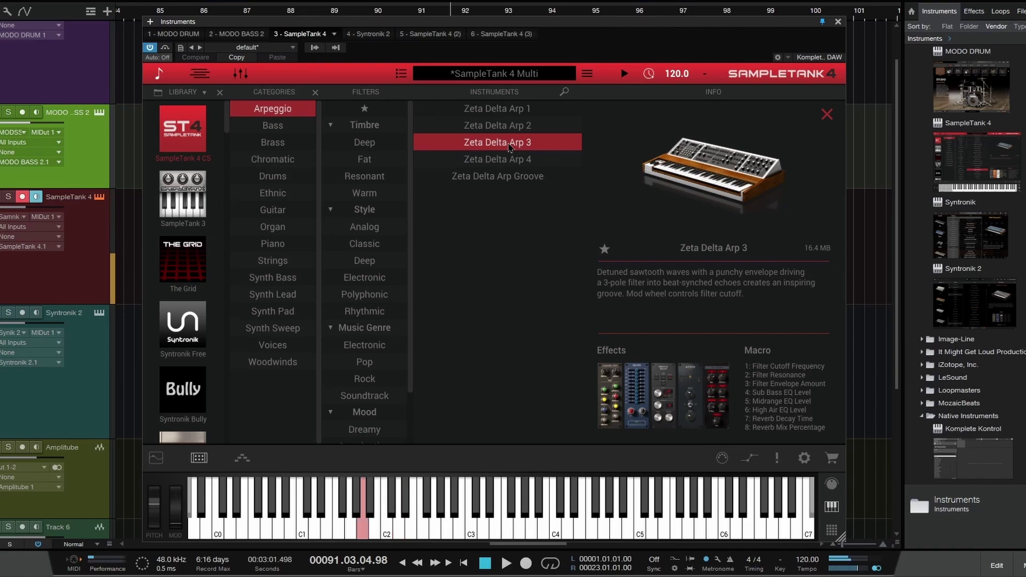
Select Live Strings from the Strings category and view it in the multi's parts.
left_click(275, 110)
left_click(275, 260)
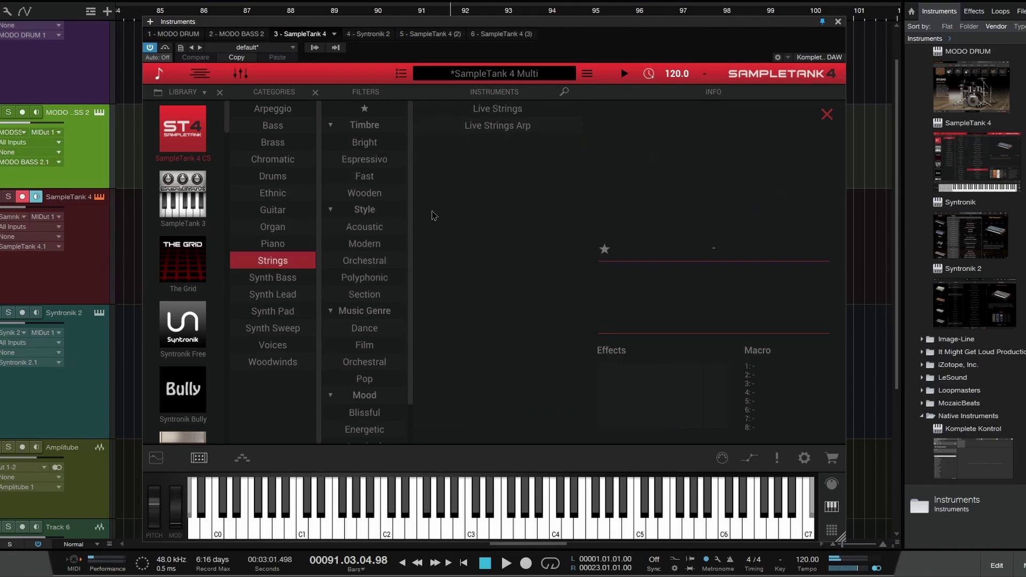
left_click(494, 110)
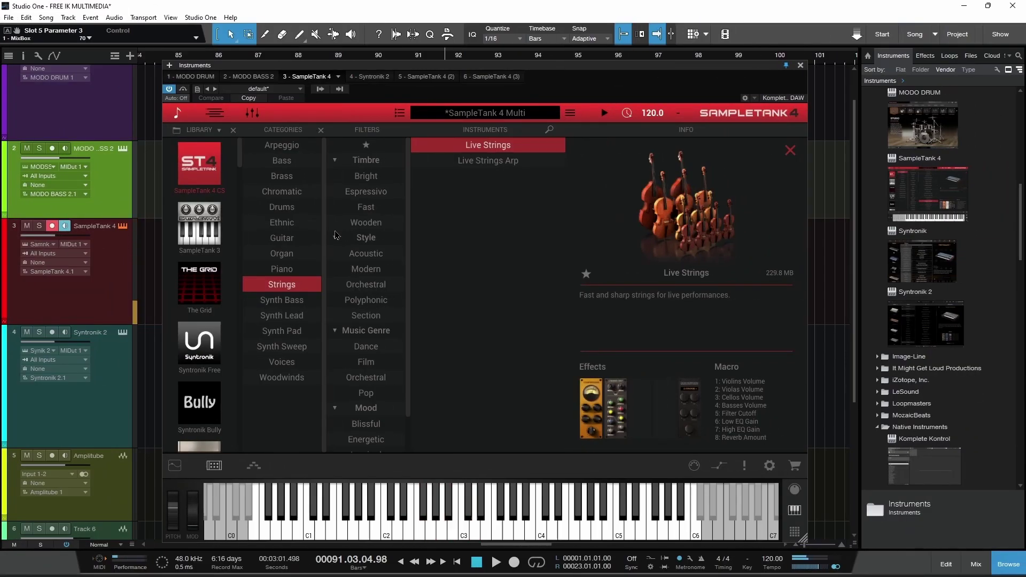
left_click(253, 471)
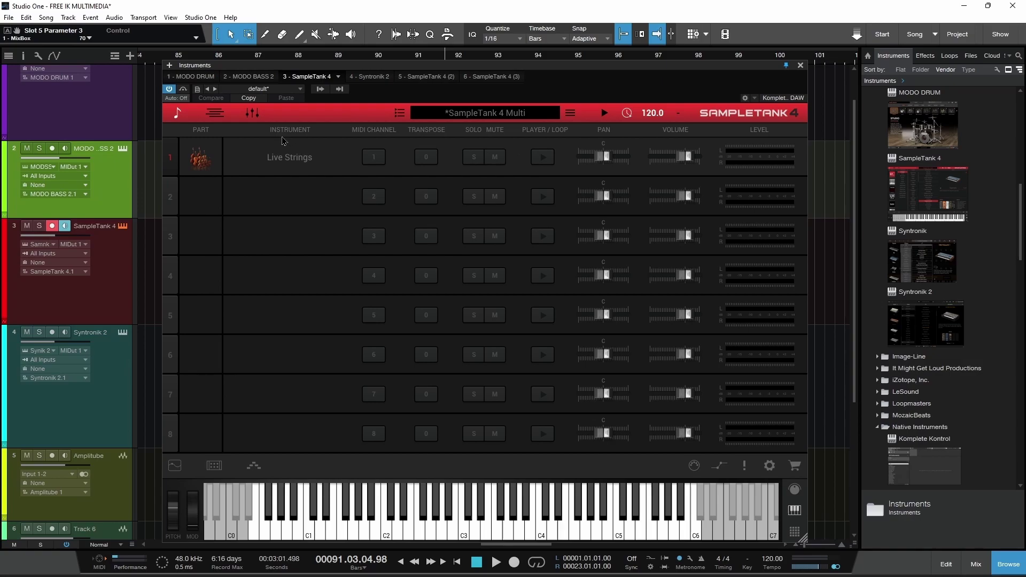
Filter the library to Synth Pad and load Sigma Centauri Pad Ens.
left_click(289, 158)
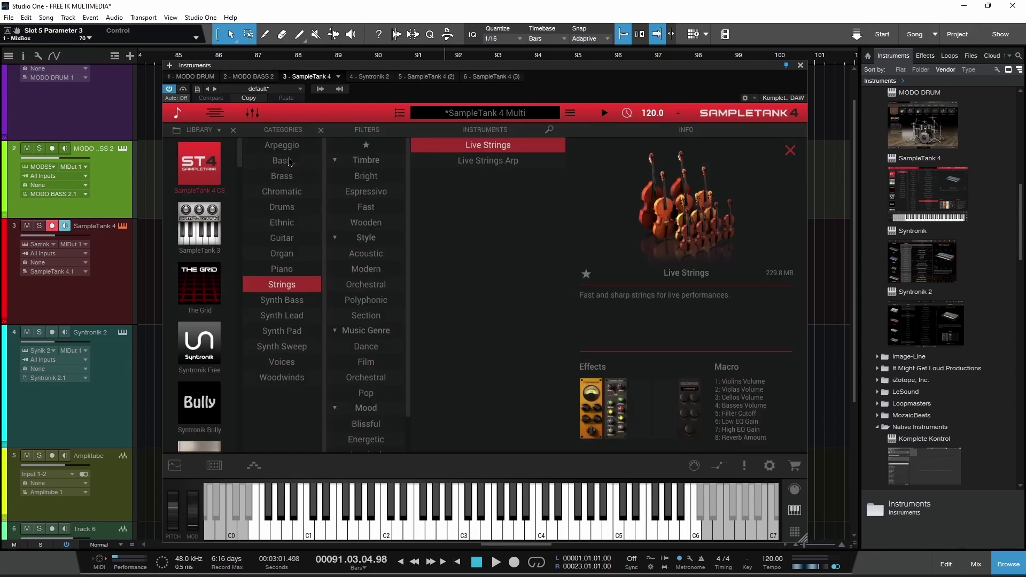
left_click(288, 332)
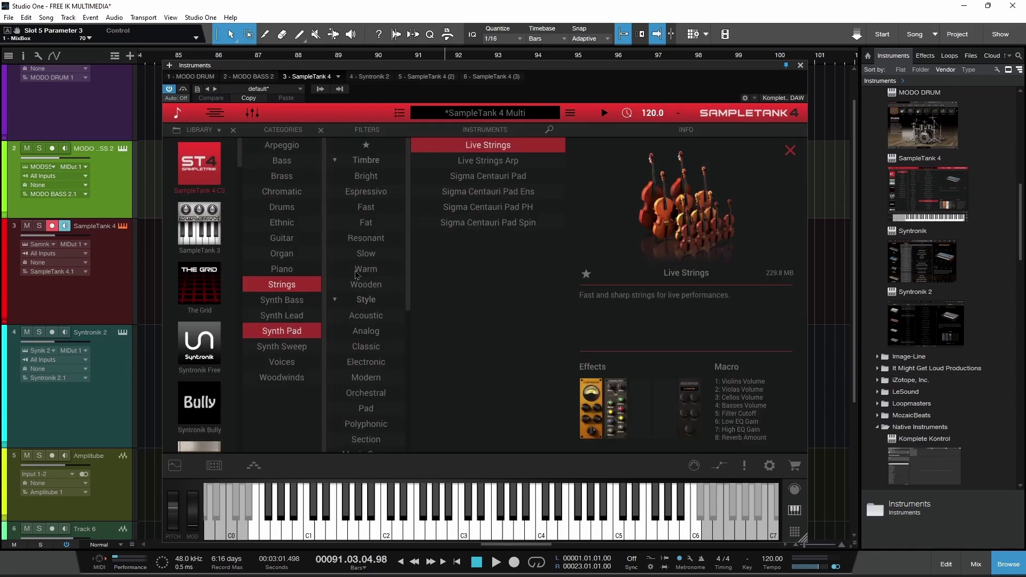
left_click(277, 291)
double_click(484, 162)
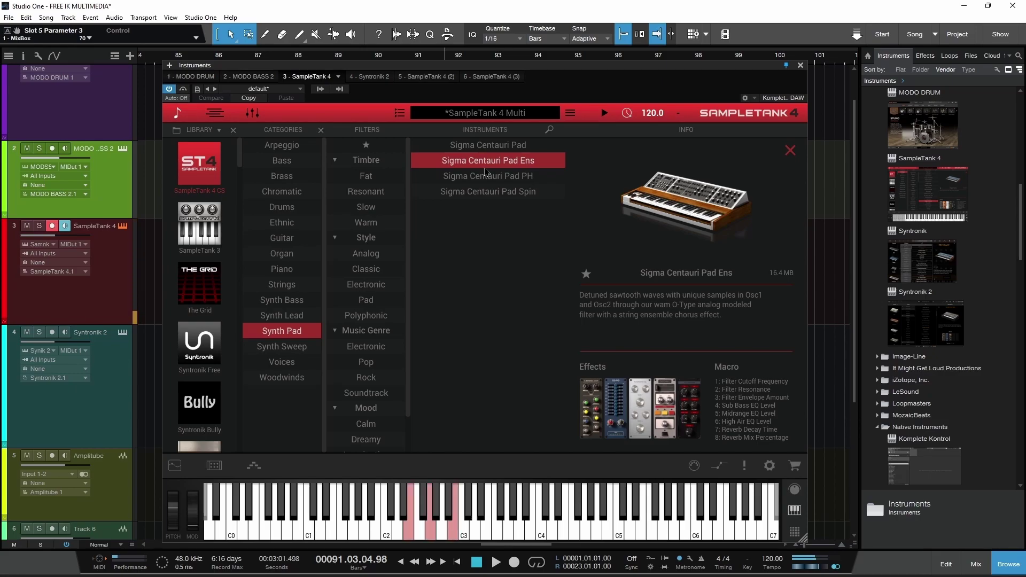
Switch the filter to Woodwinds and select the Hot Horn Section.
left_click(293, 334)
left_click(284, 377)
left_click(488, 145)
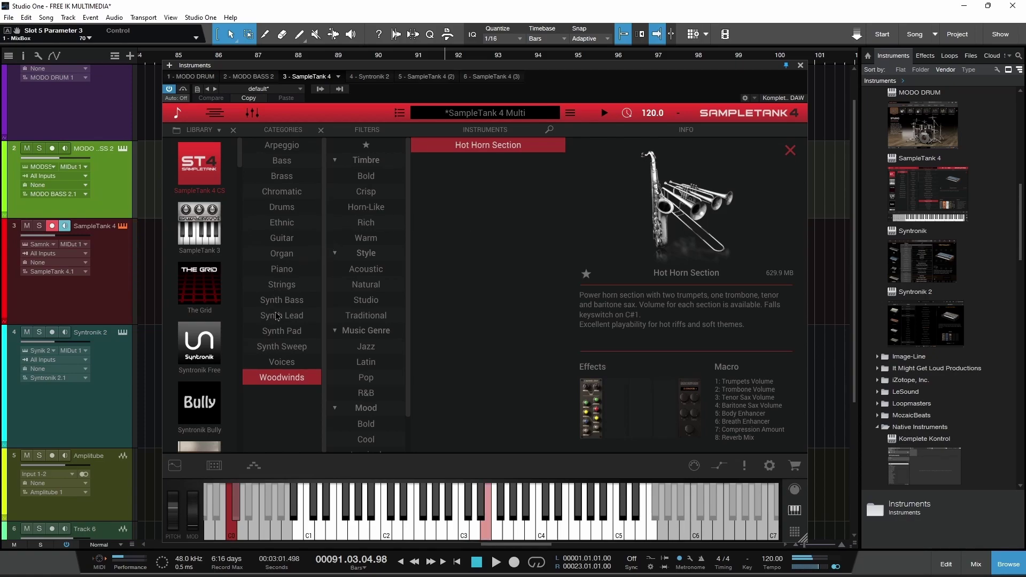
Filter to Drums, compare EDM Kit, Hip Hop Kit and Stage Kit, then load EDM Kit.
left_click(281, 377)
left_click(287, 208)
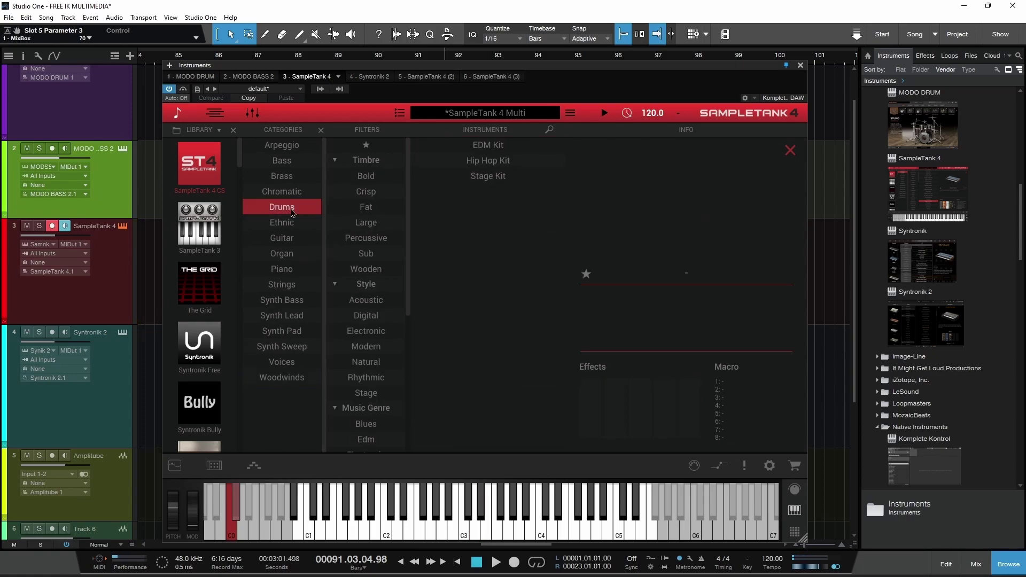
left_click(489, 146)
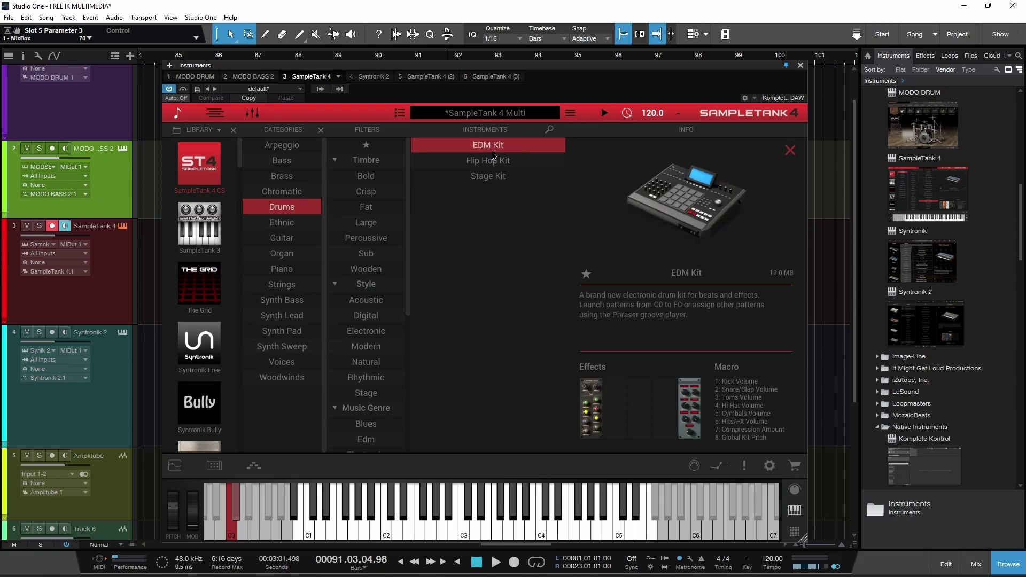
left_click(494, 161)
left_click(497, 175)
left_click(497, 147)
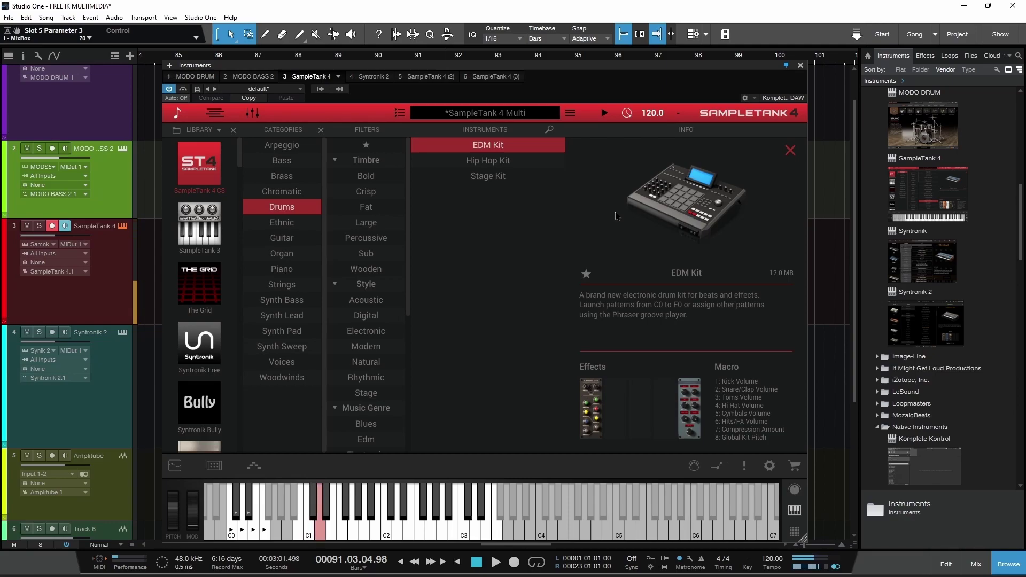
Add Organ and Guitar to the category filter, then close the SampleTank 4 window.
left_click(295, 256)
left_click(293, 240)
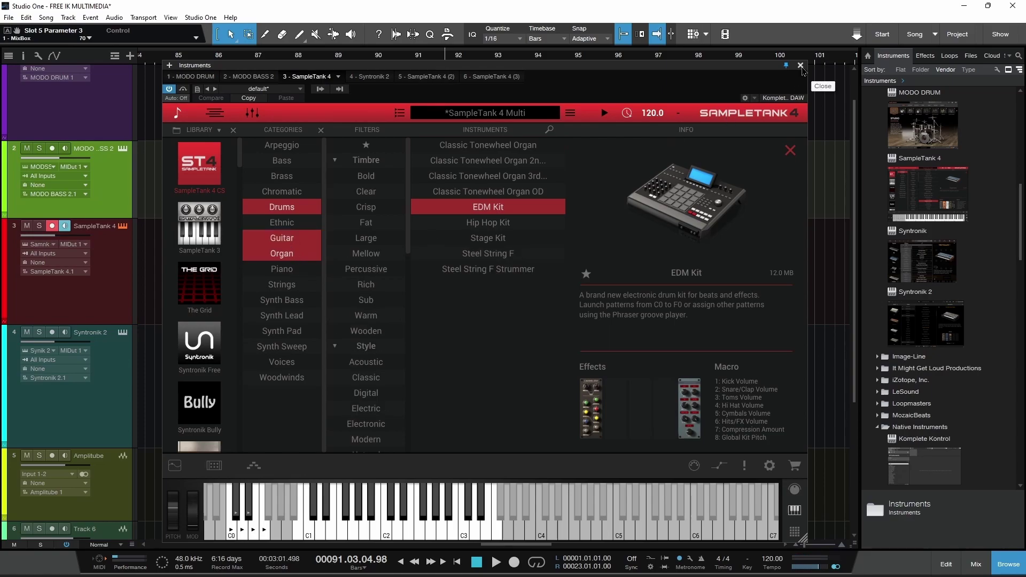
left_click(800, 66)
Disarm the SampleTank 4 track, return to the song start and select its track 3 event.
left_click(52, 227)
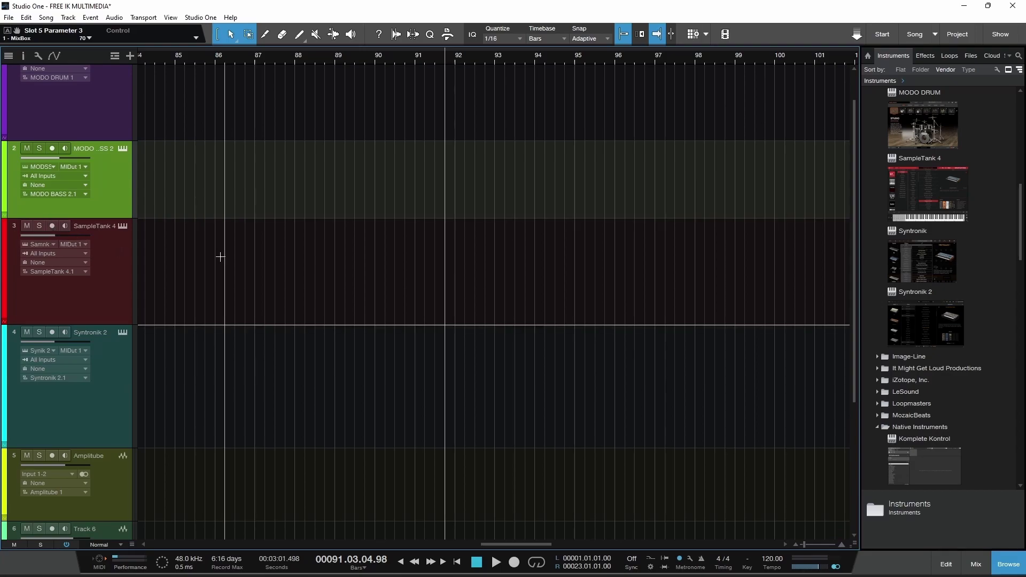
key("Home")
left_click(227, 311)
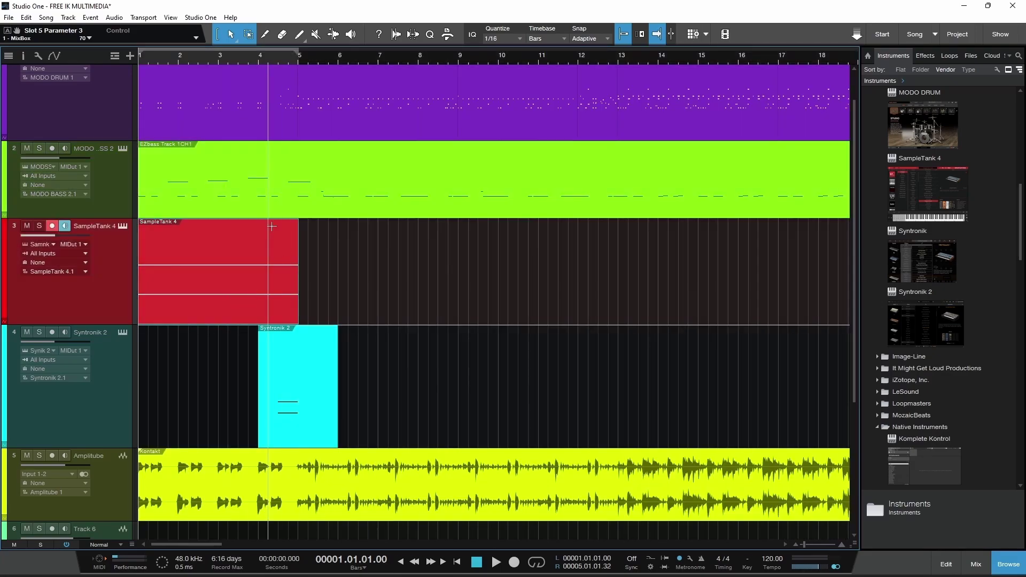
Scroll the arrangement to bar 21 and play back from there, then stop.
scroll(494, 253, "down", 3)
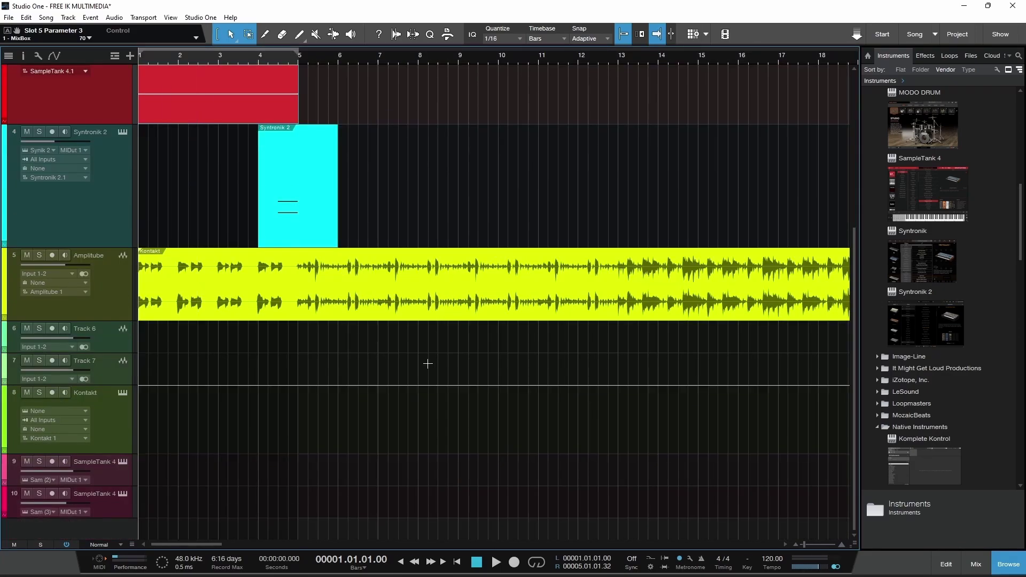
left_click_drag(211, 545, 273, 543)
left_click(331, 61)
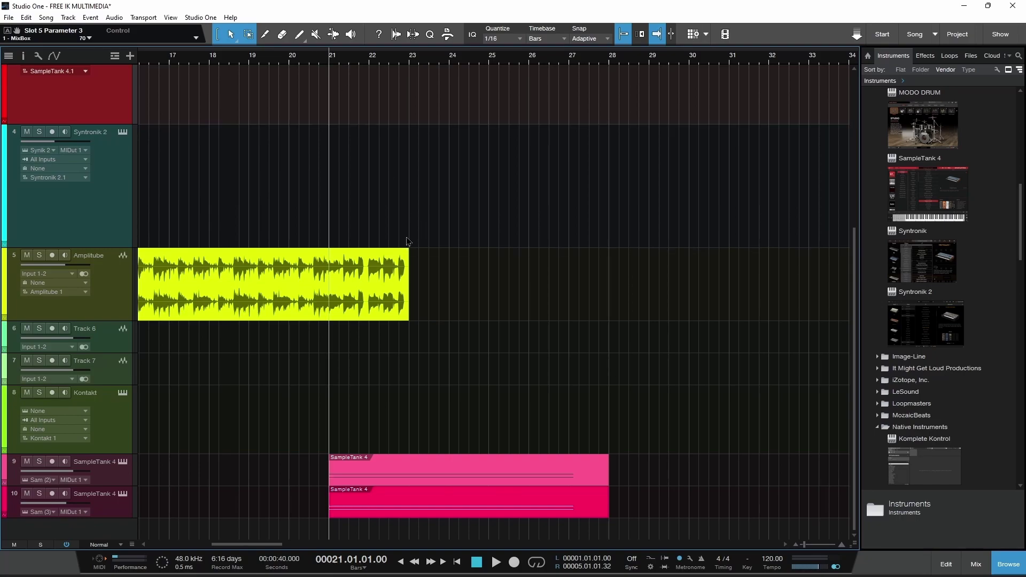
key("space")
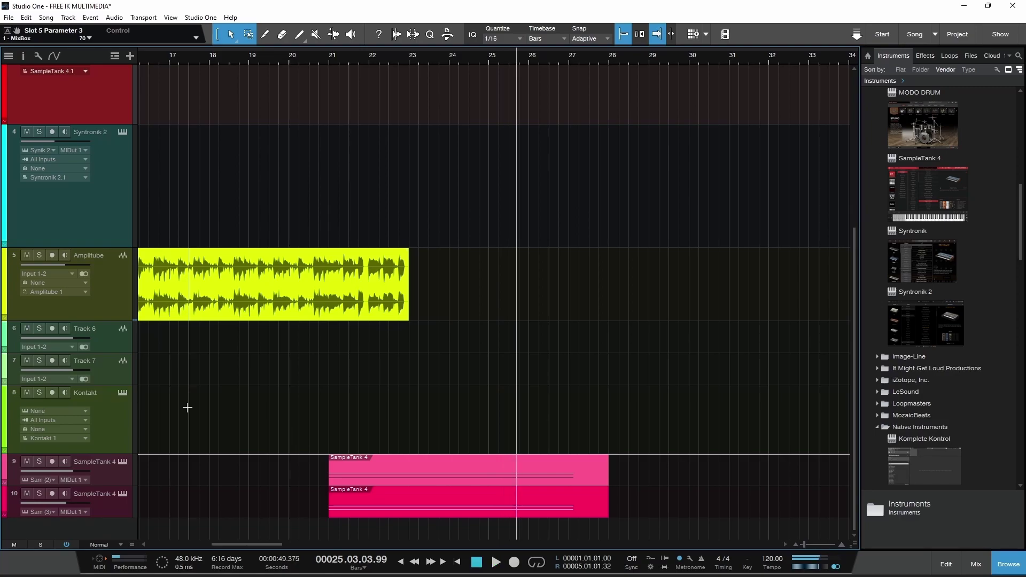
key("space")
Open the Syntronik 2 window and filter its presets to the Syntronik 2 generation.
left_click(122, 131)
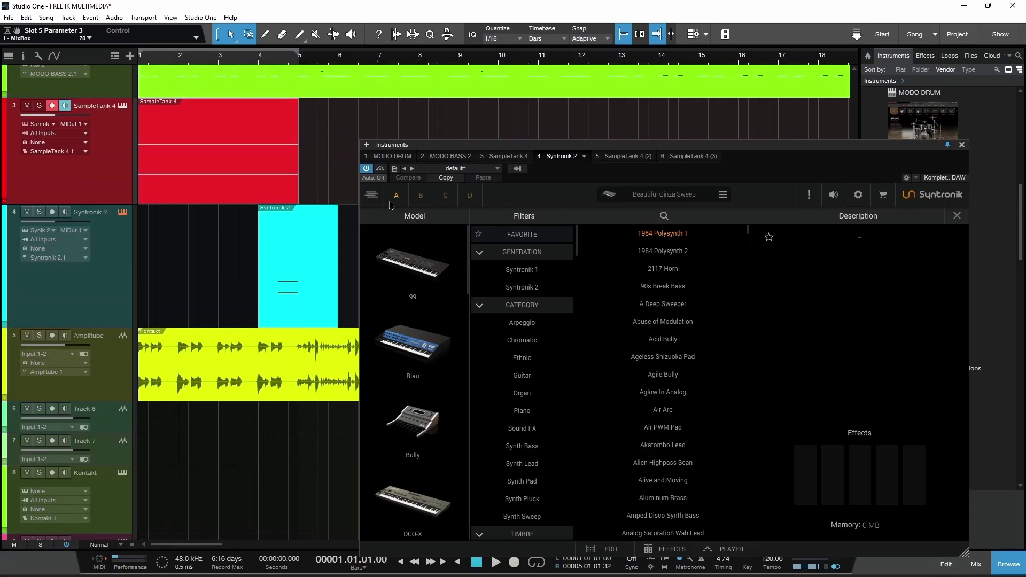
left_click_drag(718, 151, 675, 86)
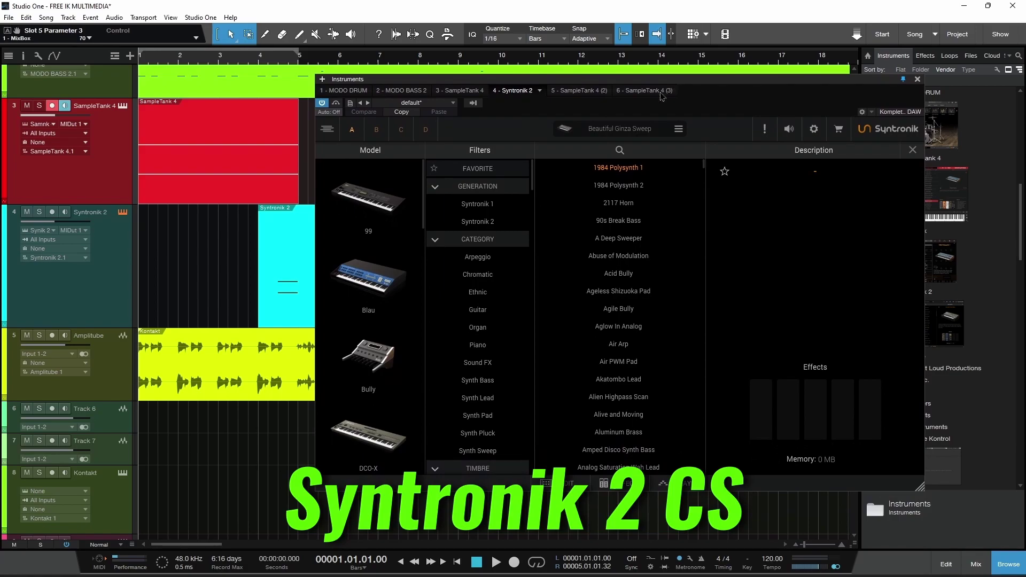
left_click(484, 225)
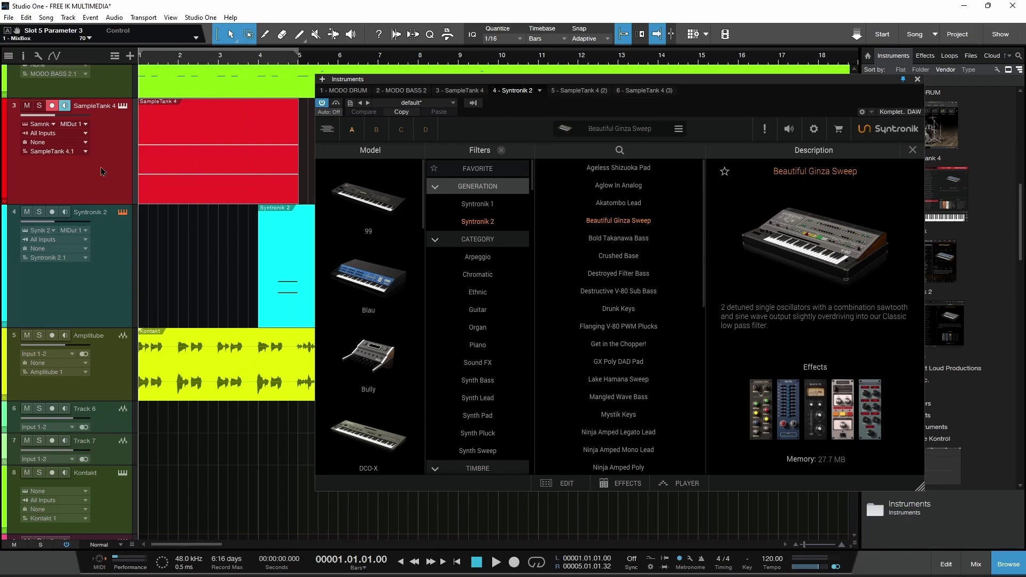
Disarm the SampleTank 4 track, record-arm the Syntronik 2 track, and show the effects rack.
left_click(52, 106)
left_click(52, 213)
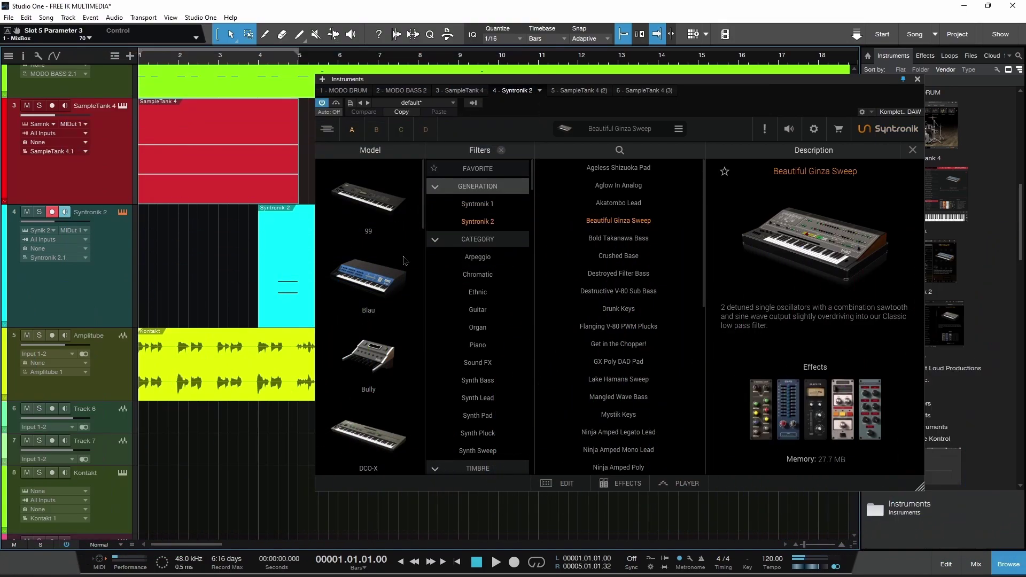
left_click(481, 497)
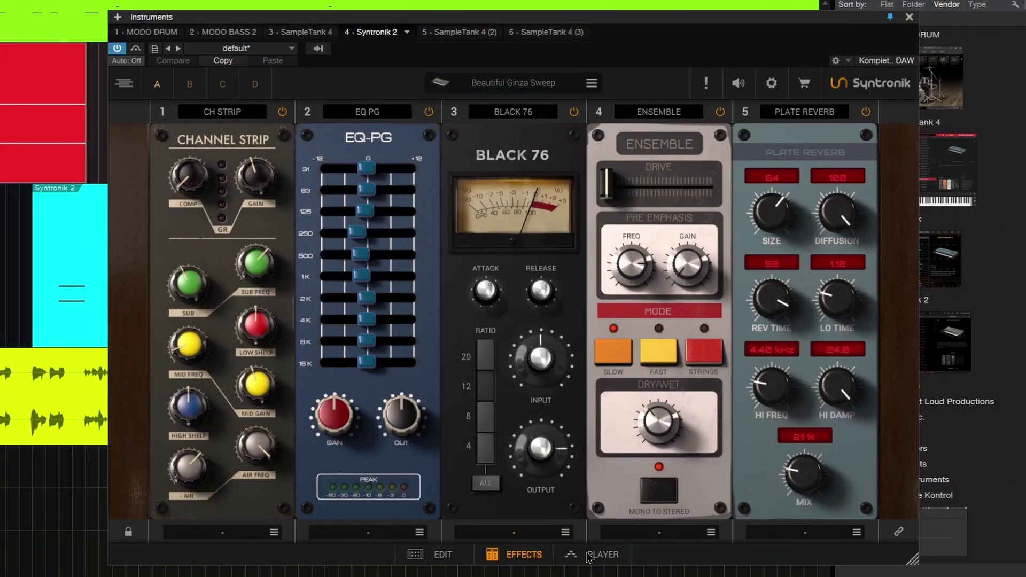
Check Syntronik's Player, Effects and Edit pages, then load the Bold Takanawa Bass preset.
left_click(589, 556)
left_click(380, 511)
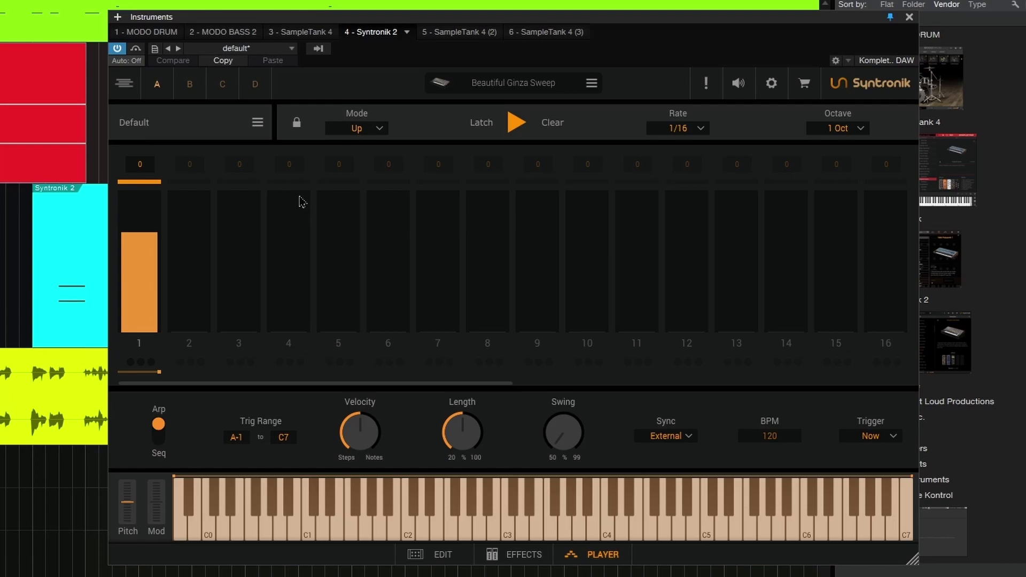
left_click(497, 562)
left_click(442, 559)
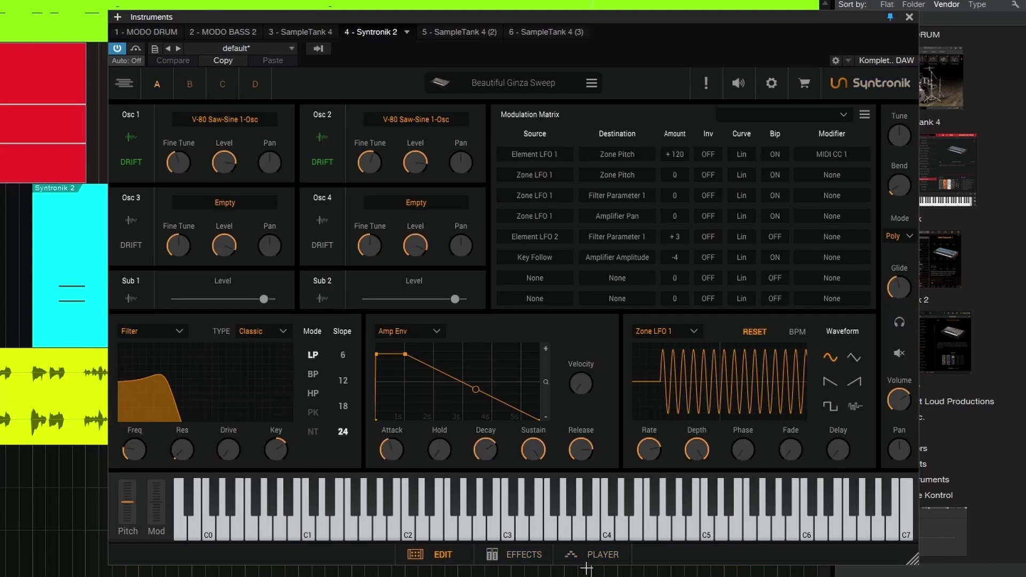
left_click(505, 84)
left_click(516, 231)
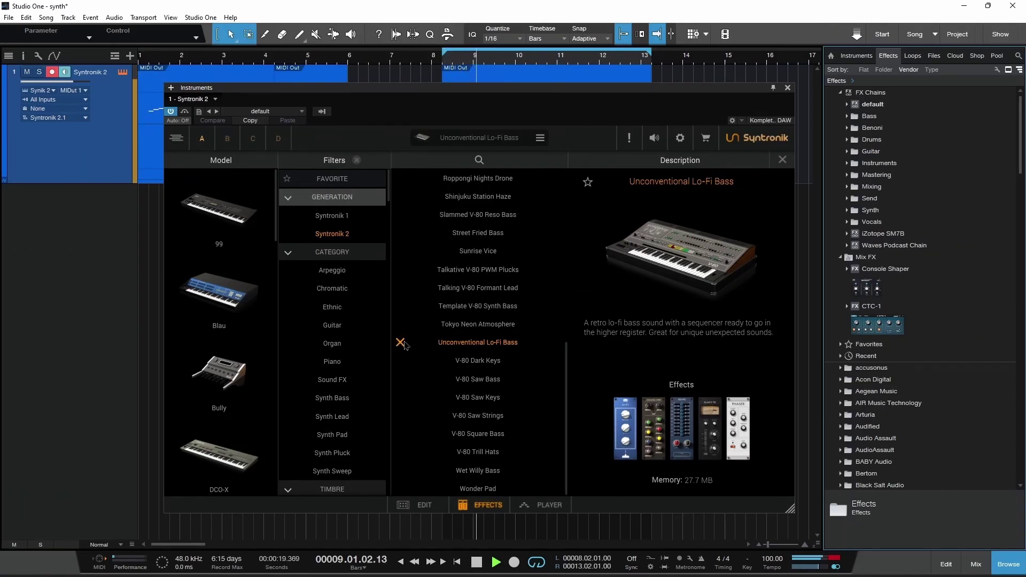
Switch between the preset's V-80 synth panel and effects rack, then reopen the preset browser.
left_click(484, 510)
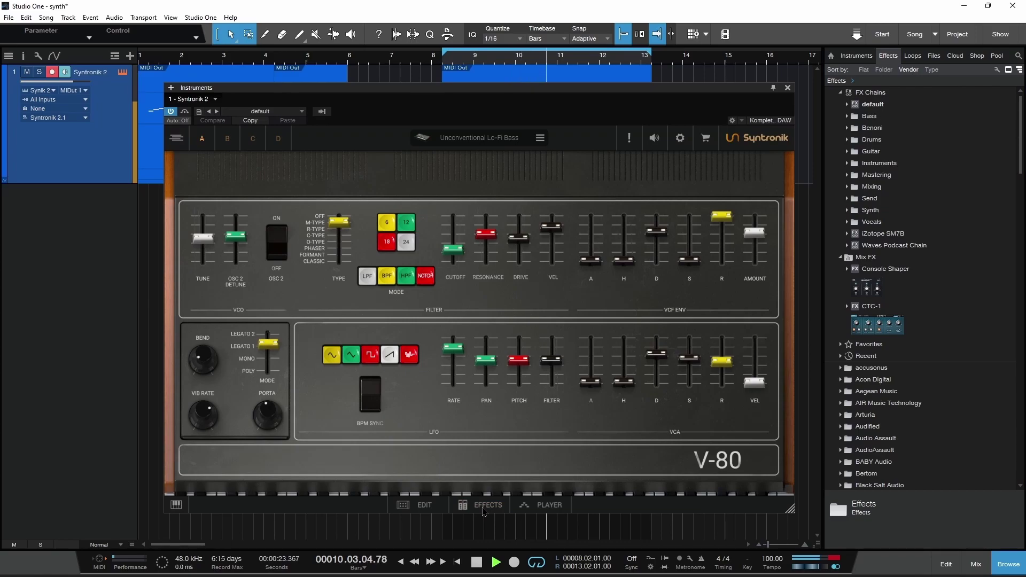
left_click(484, 507)
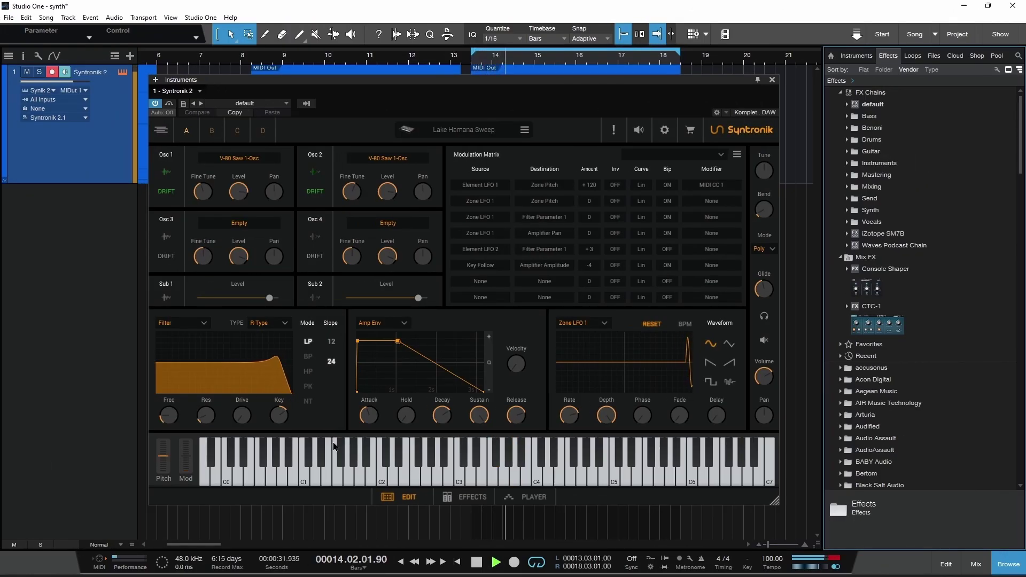
left_click(422, 500)
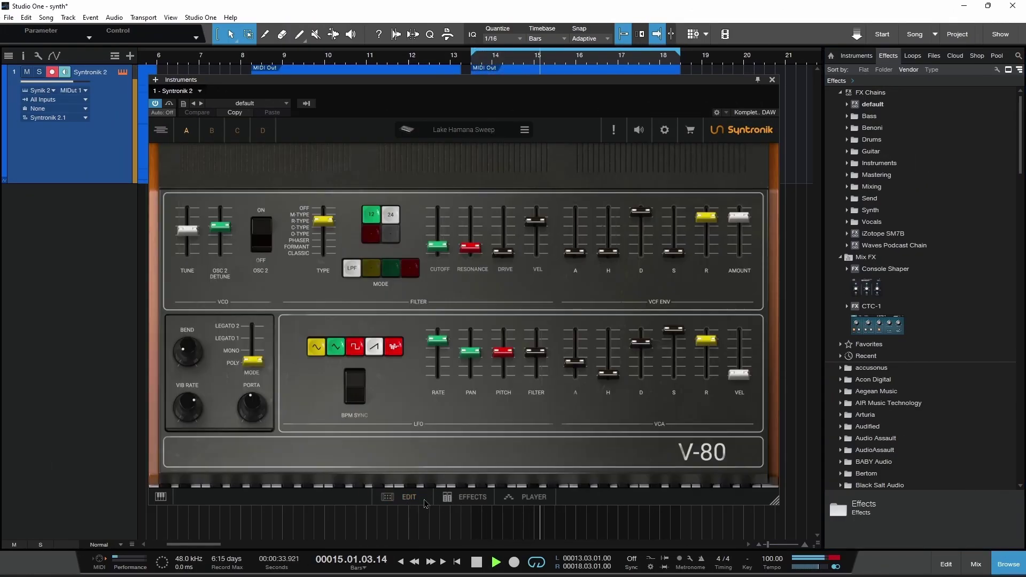
left_click(465, 497)
left_click(470, 130)
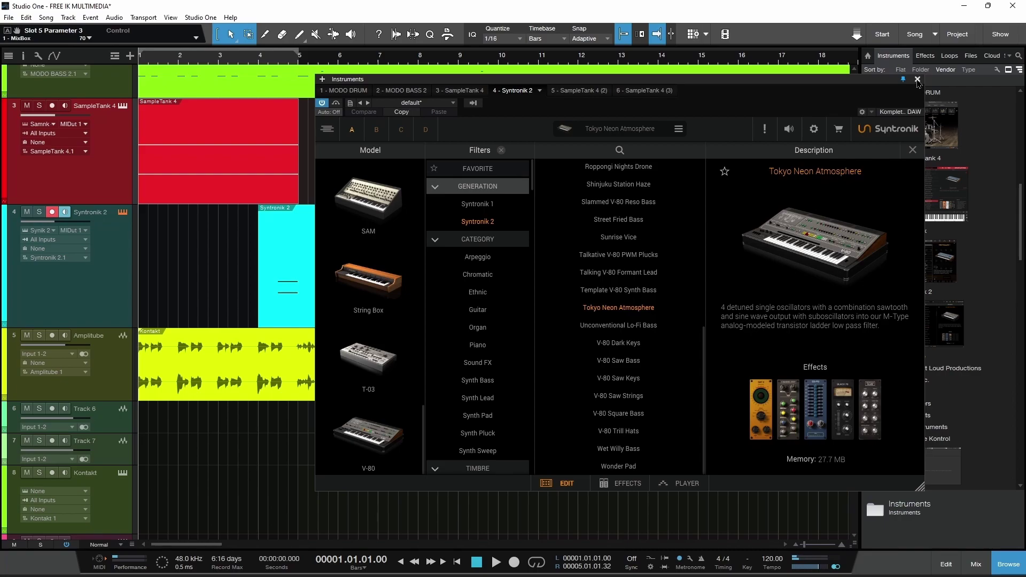
Close Syntronik, disarm its track, and open and enlarge AmpliTube 5 on the Amplitube track.
left_click(917, 80)
left_click(52, 213)
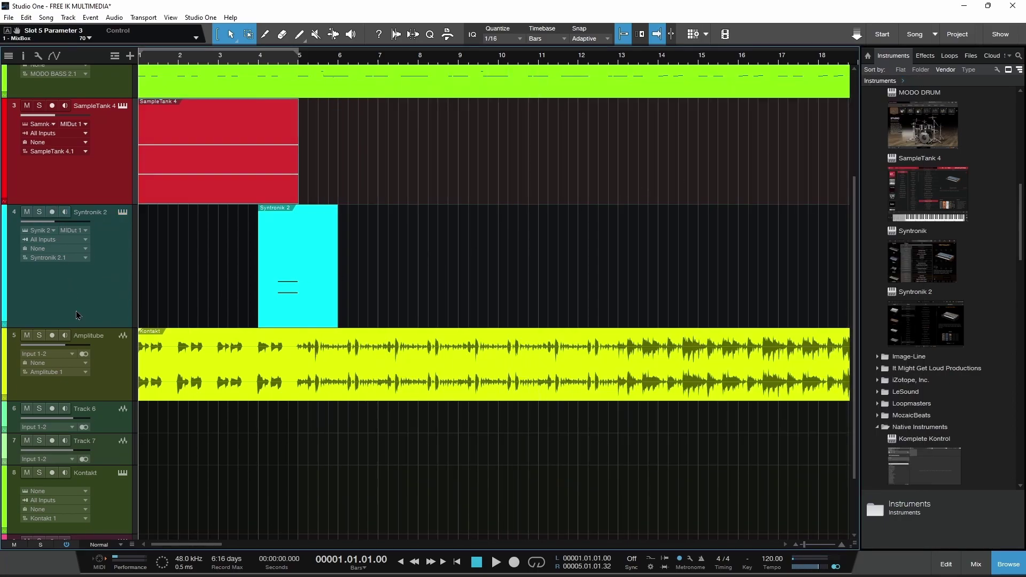
left_click(38, 372)
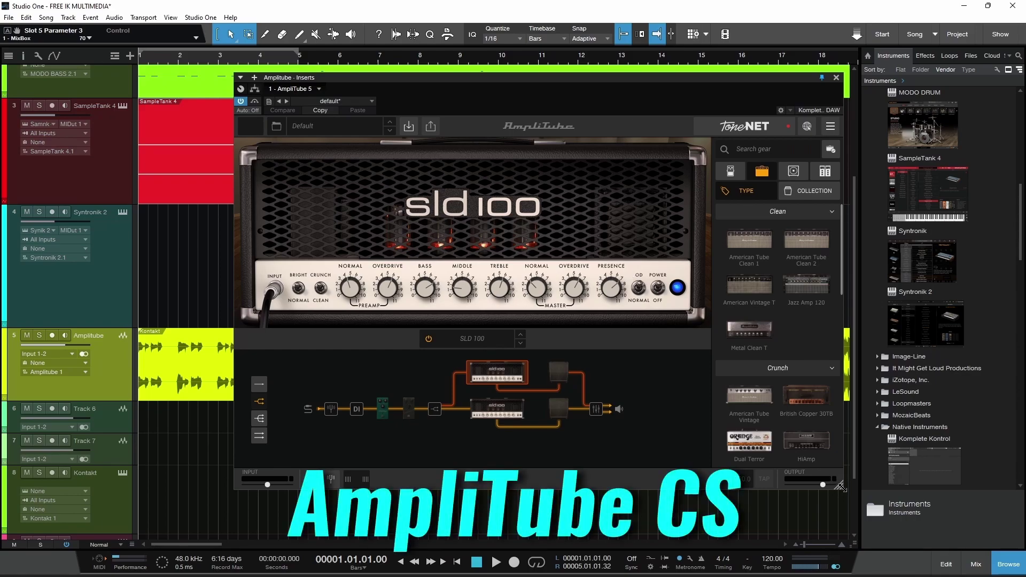
left_click_drag(840, 488, 919, 533)
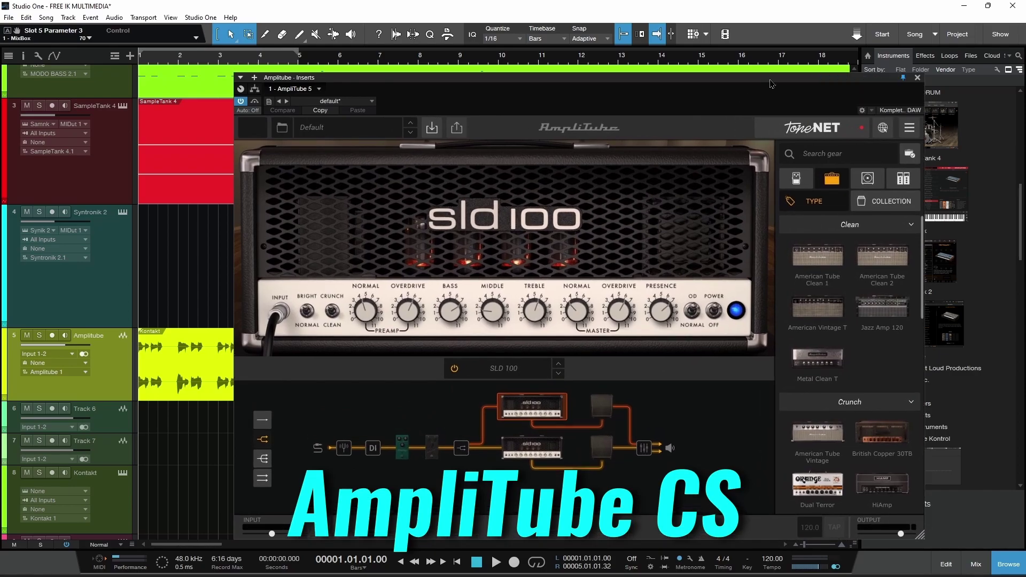
left_click_drag(770, 84, 738, 88)
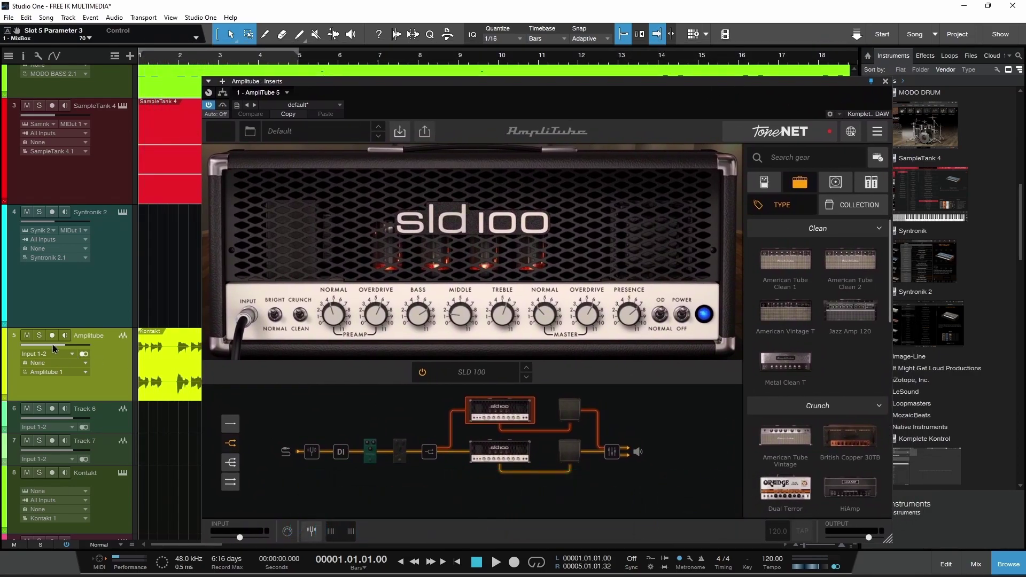
Solo the Amplitube track, start playback and enable the AmpliTube insert.
left_click(40, 336)
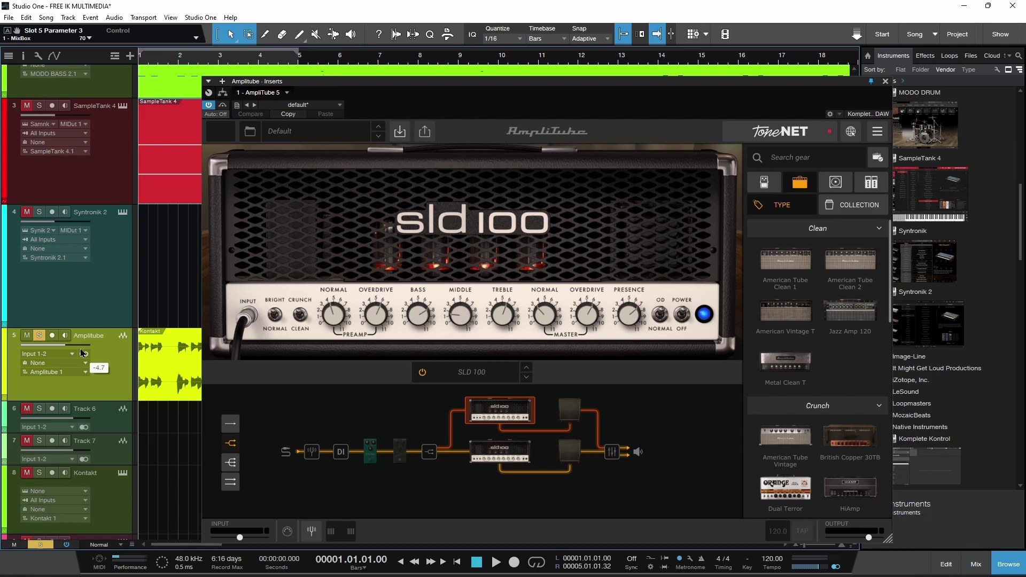
left_click_drag(476, 87, 658, 64)
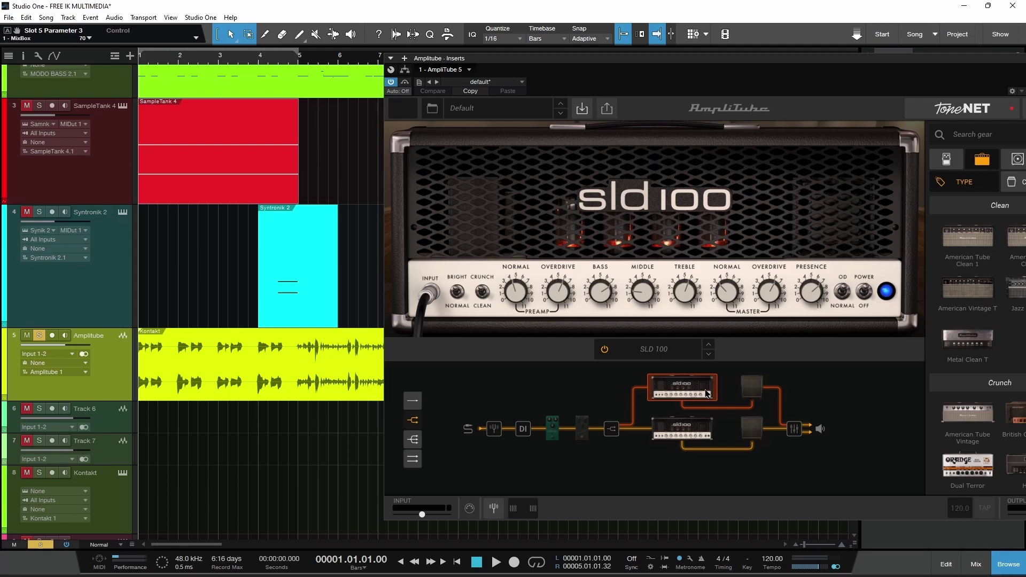
key("space")
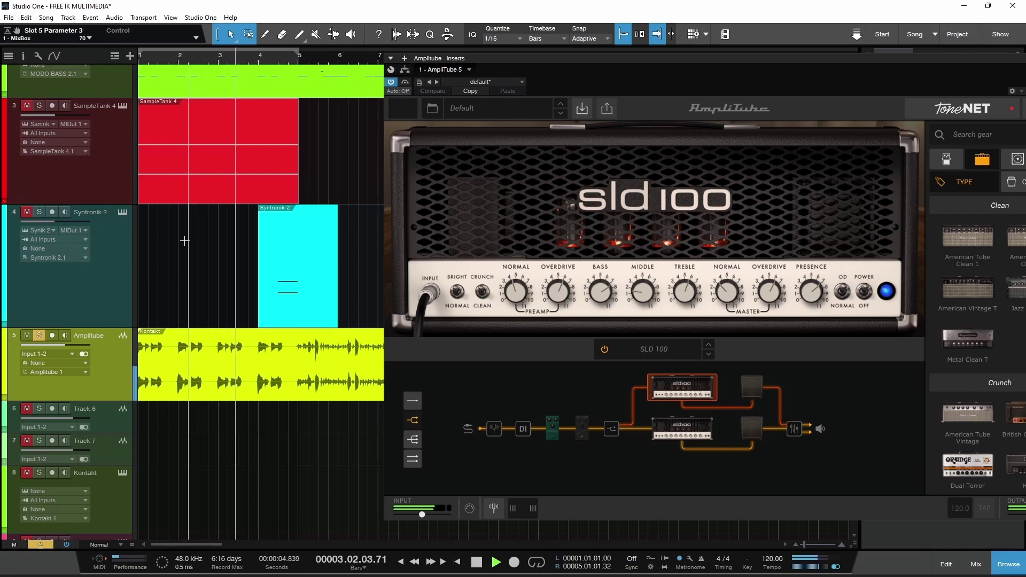
left_click(391, 82)
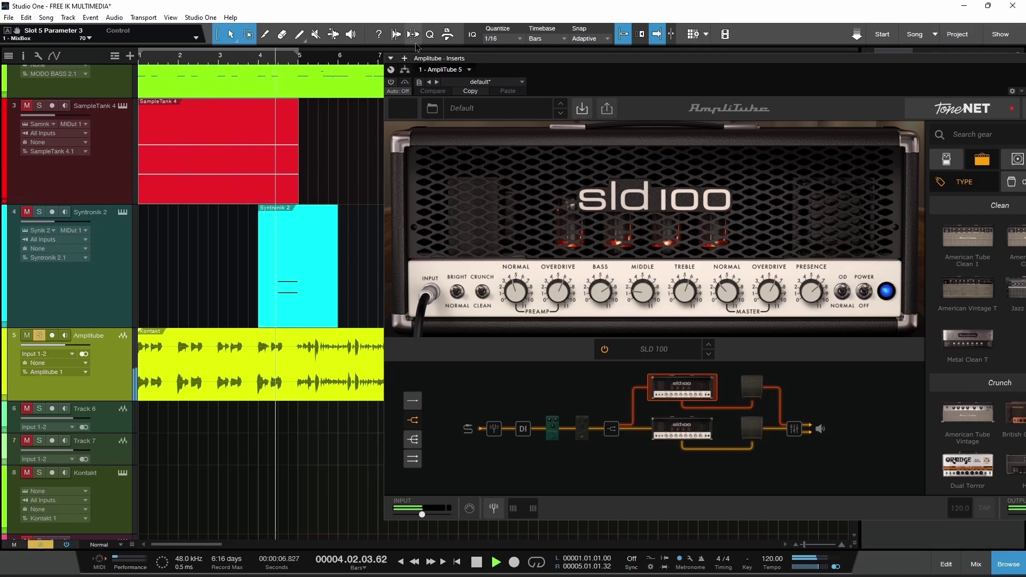
Solo and unsolo MODO DRUM, then shift AmpliTube left to uncover the browser.
scroll(71, 132, "up", 5)
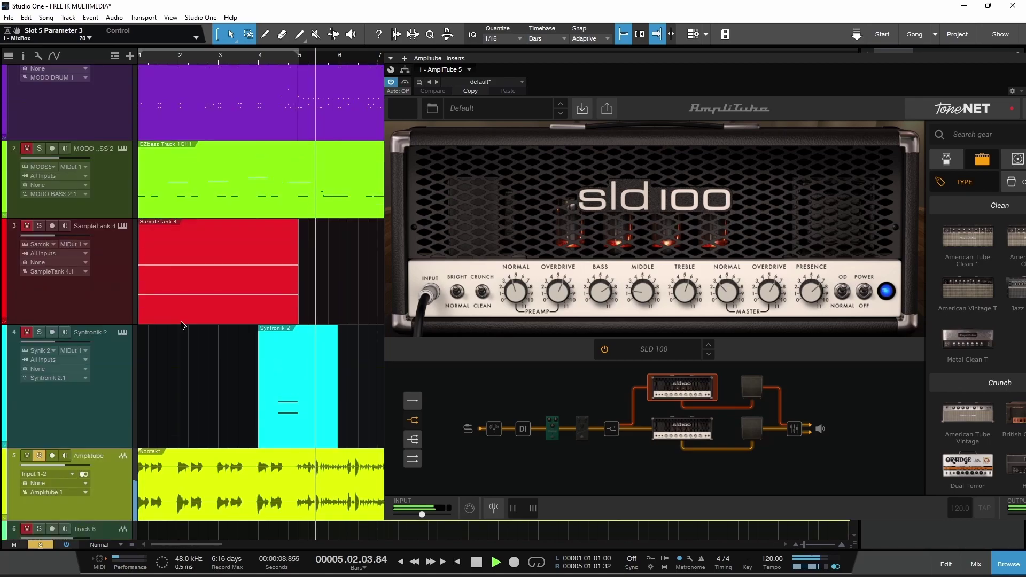
left_click(40, 74)
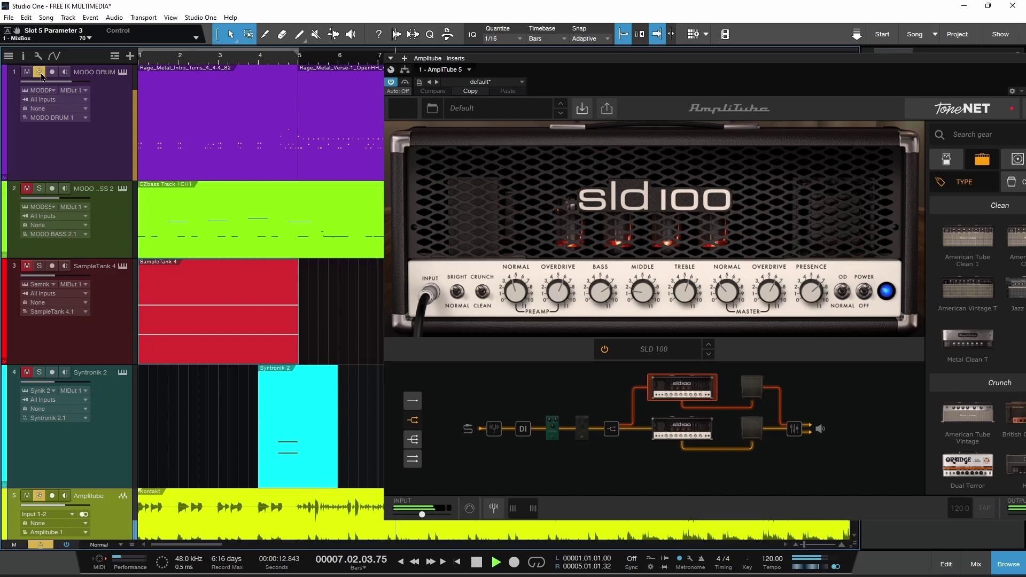
left_click(41, 75)
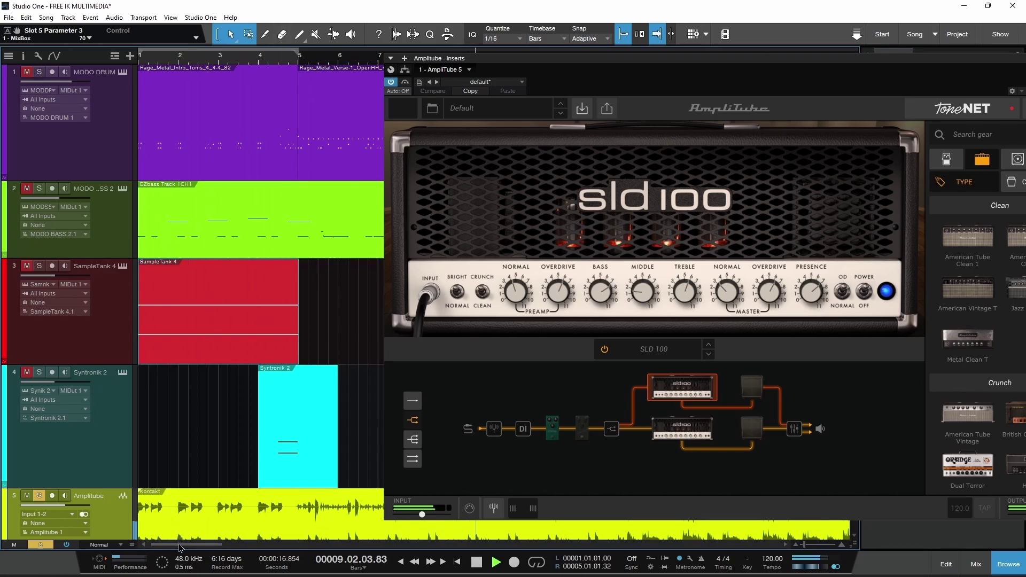
left_click_drag(179, 545, 203, 548)
left_click(656, 34)
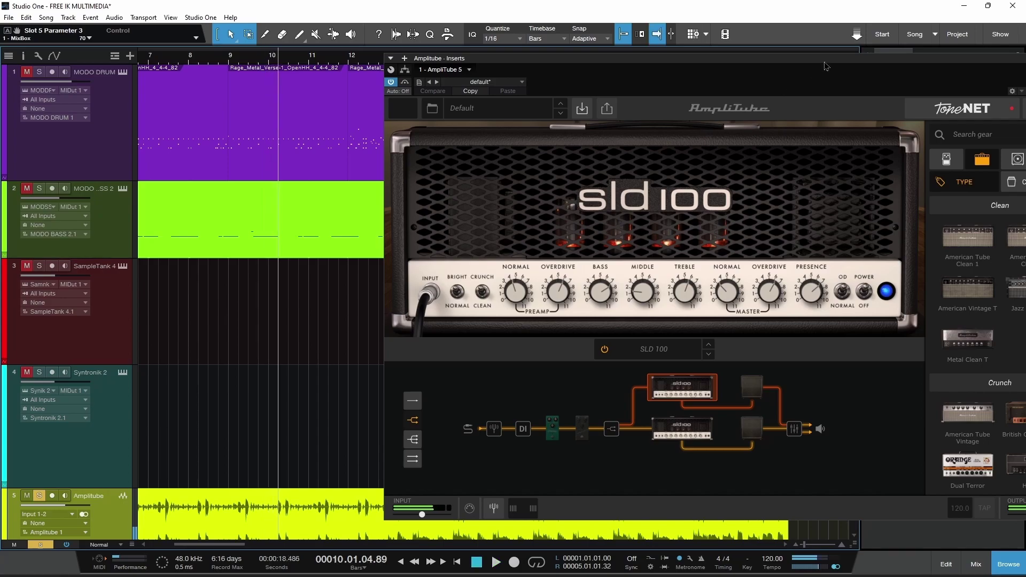
left_click_drag(832, 65, 648, 63)
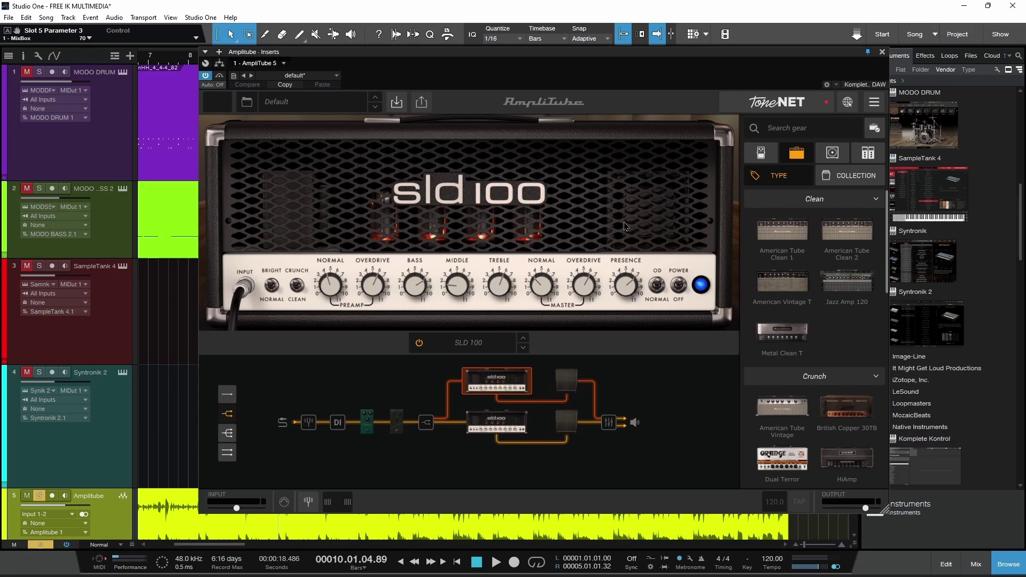
Browse AmpliTube's gear list, looking through the speaker cabinets and stomp pedals.
scroll(835, 272, "down", 10)
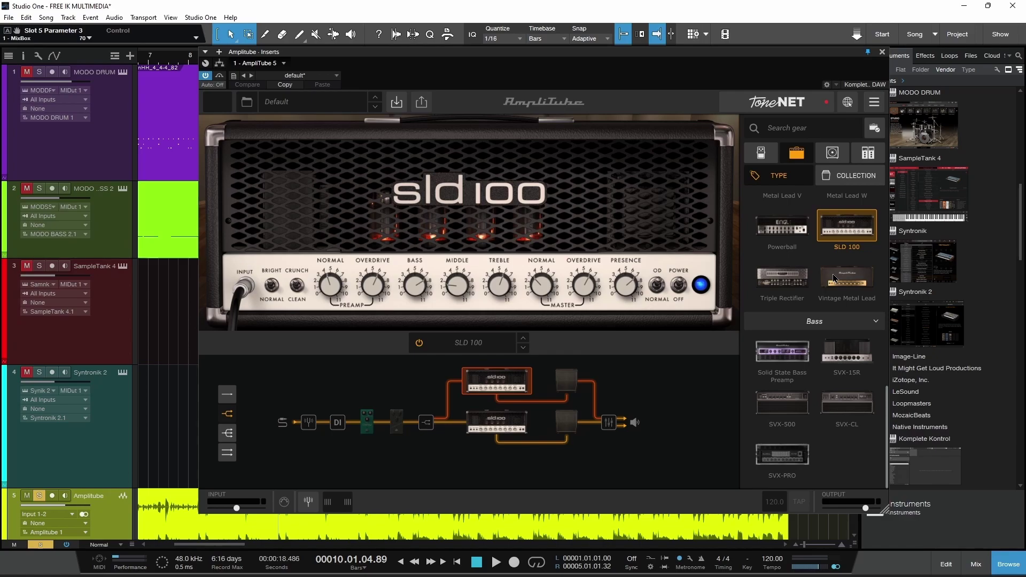
scroll(811, 462, "up", 10)
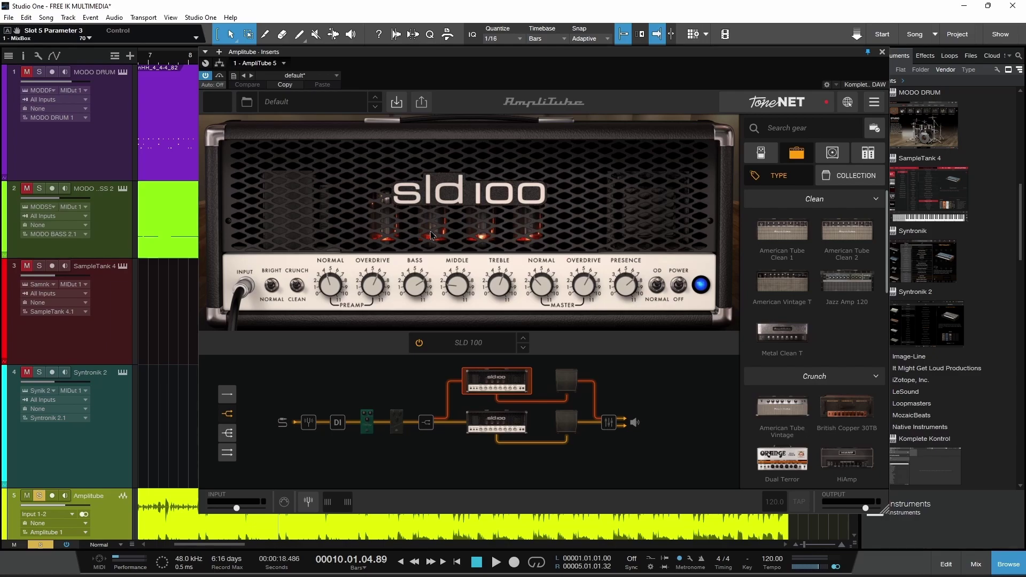
scroll(815, 321, "down", 10)
left_click(832, 153)
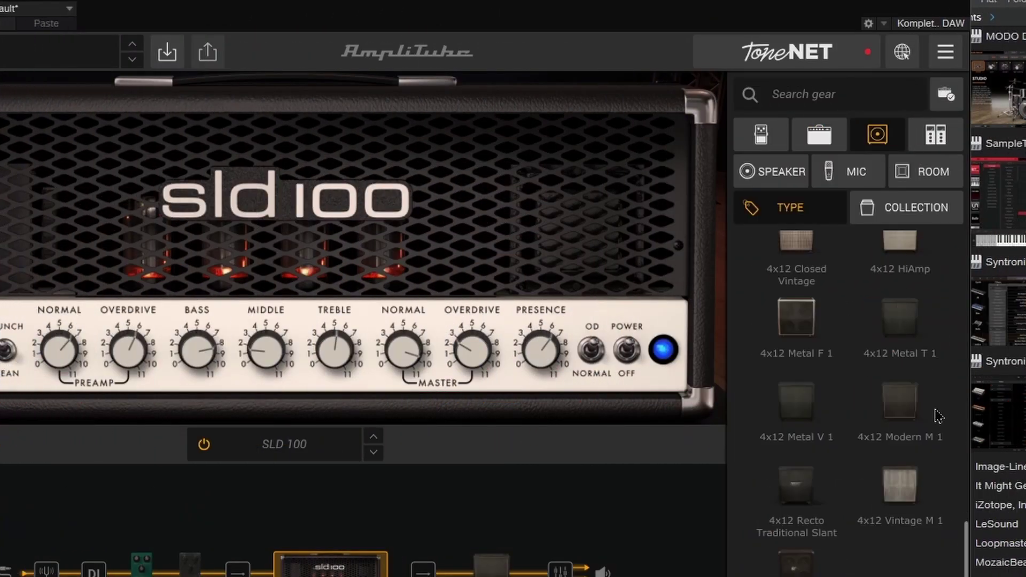
scroll(939, 416, "down", 1)
scroll(903, 472, "up", 5)
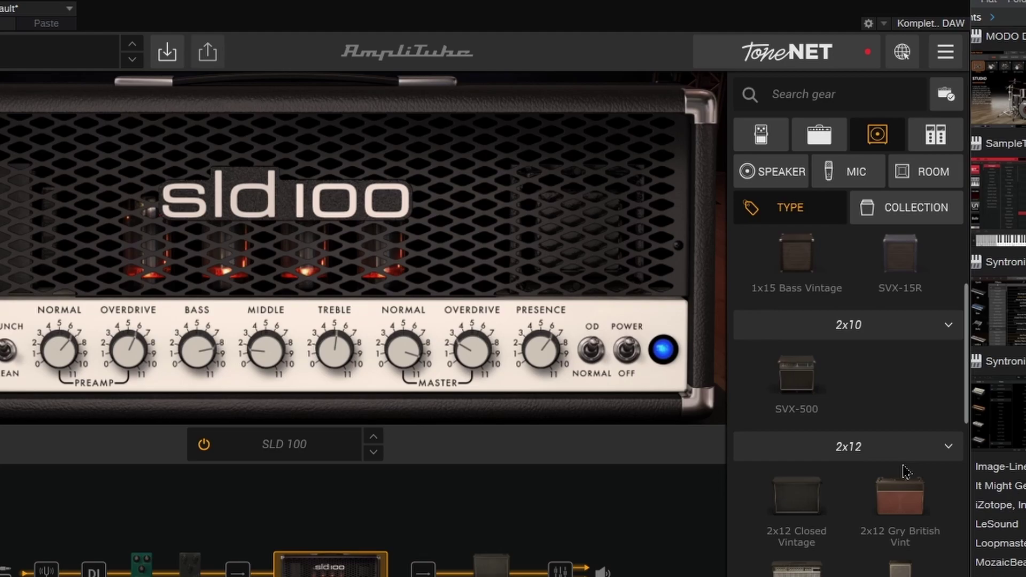
scroll(906, 471, "up", 3)
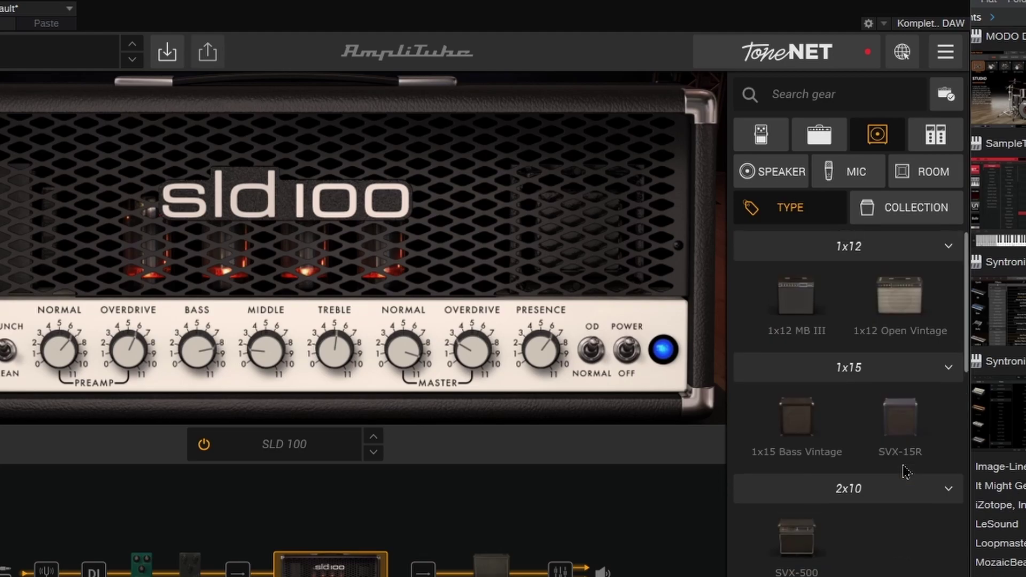
left_click(761, 140)
scroll(816, 378, "down", 5)
scroll(823, 374, "up", 5)
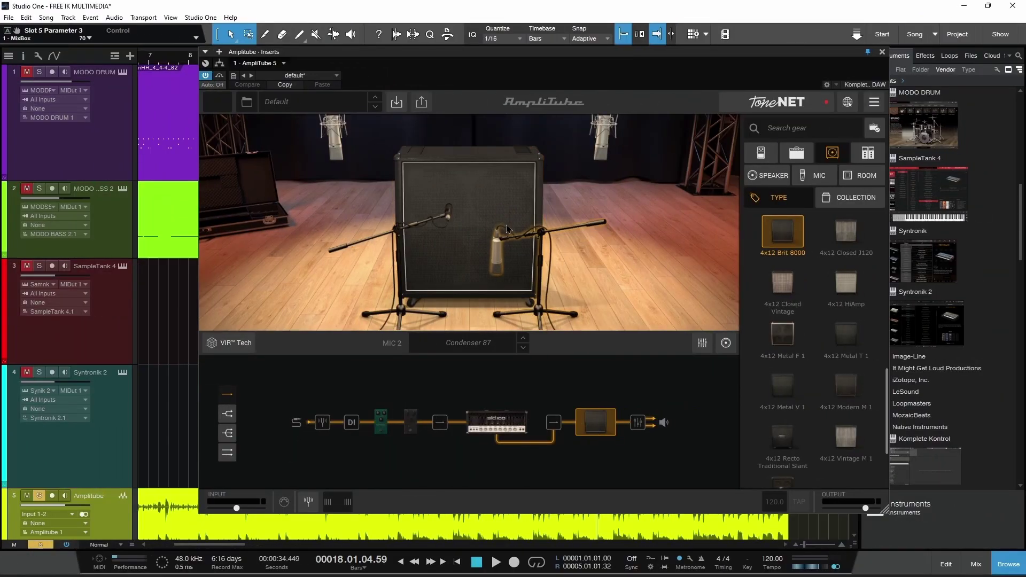
Raise the centre Condenser 87 mic and spread the two room mics apart on the cab.
left_click_drag(500, 243, 443, 235)
left_click(544, 294)
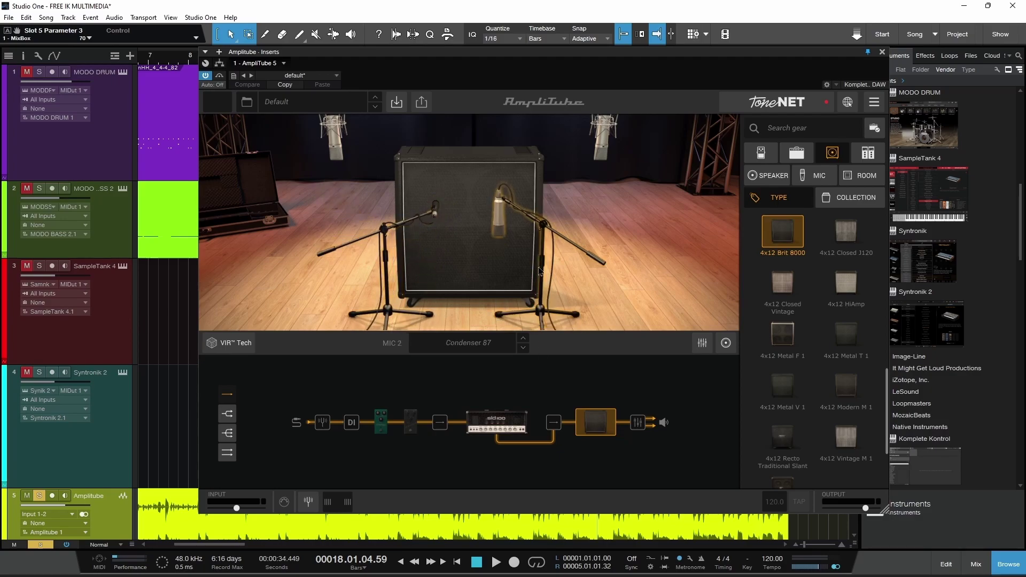
left_click_drag(589, 156, 641, 151)
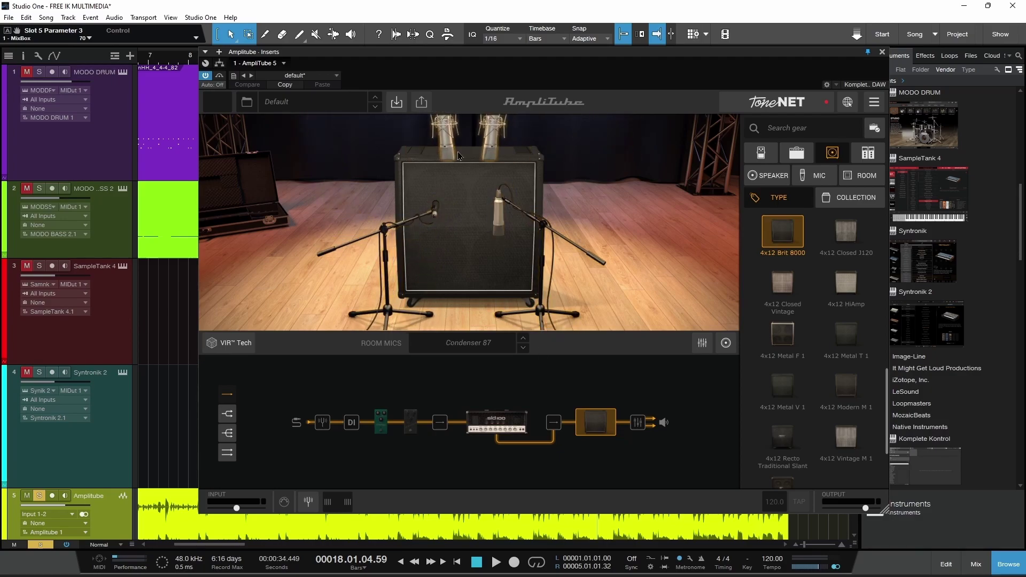
left_click_drag(458, 156, 595, 195)
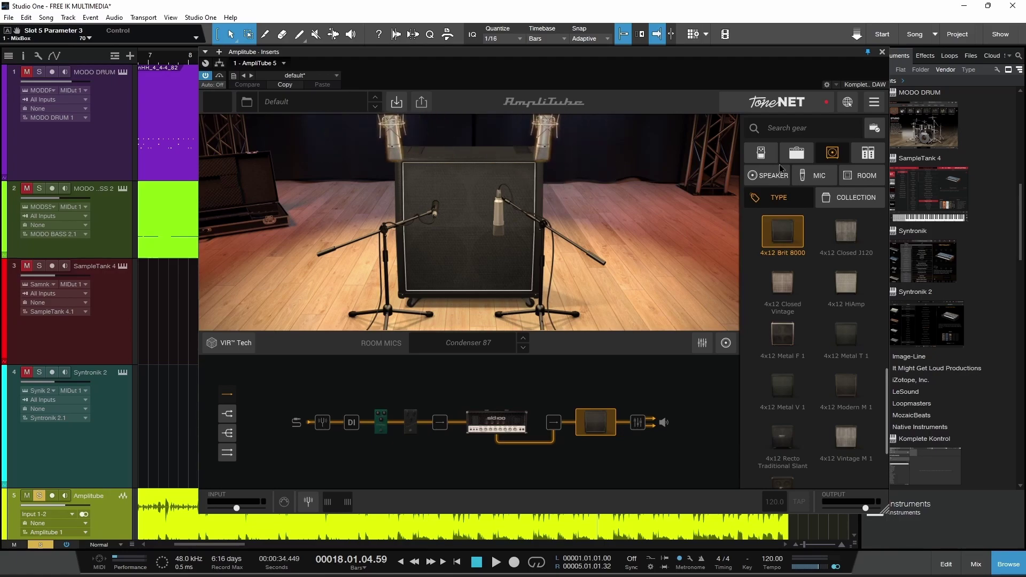
left_click(795, 153)
Add a Chorus pedal, then place an OverScream overdrive after the Delay pedal.
left_click(770, 154)
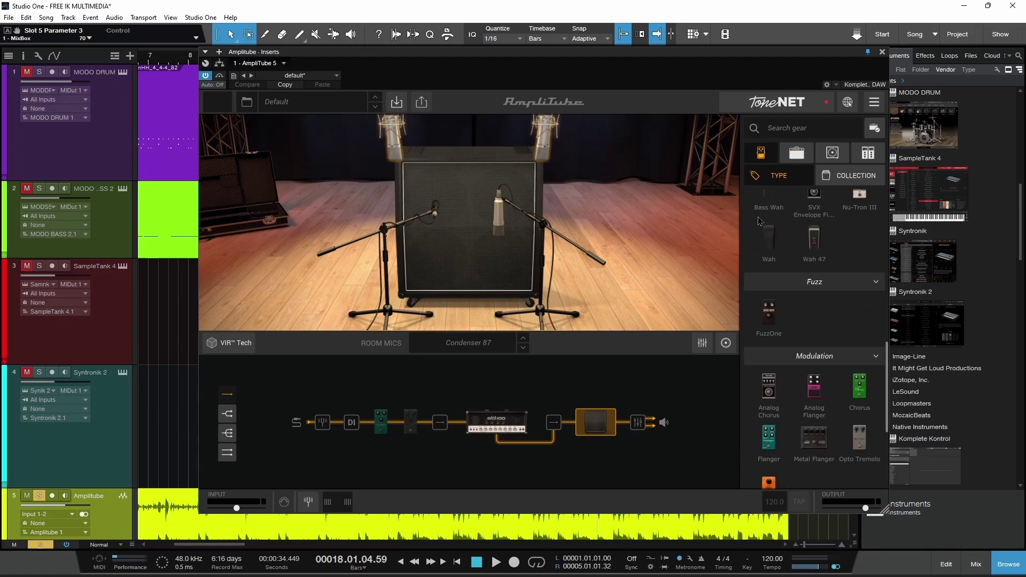
scroll(854, 299, "down", 3)
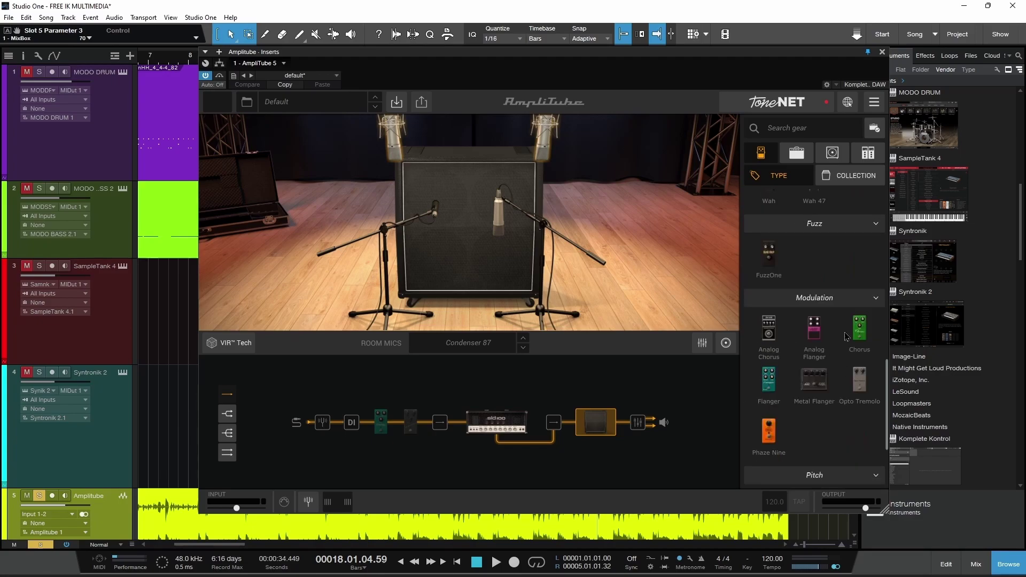
left_click_drag(859, 334, 395, 427)
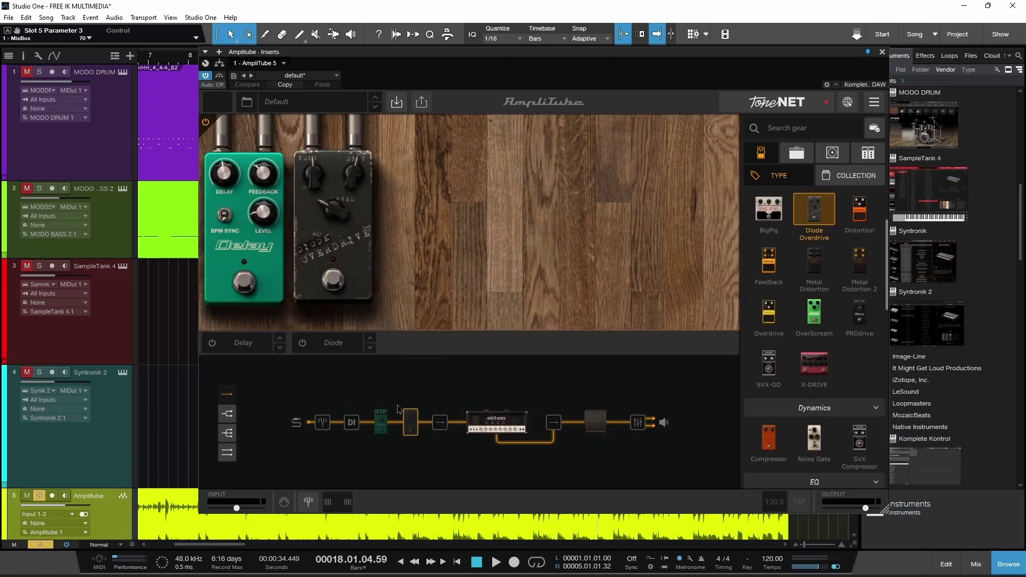
left_click_drag(809, 310, 409, 425)
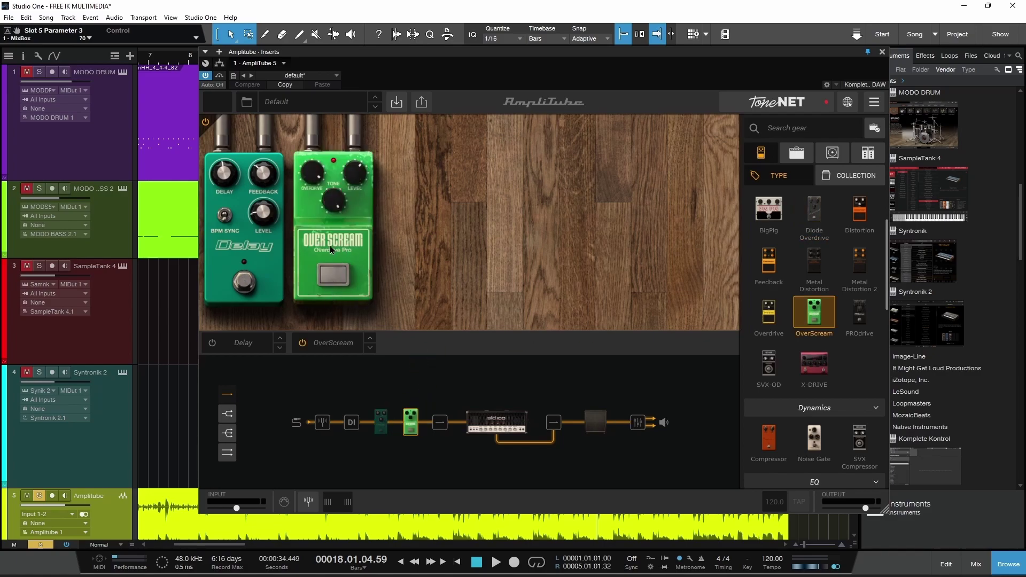
left_click_drag(256, 266, 346, 266)
left_click_drag(243, 261, 381, 284)
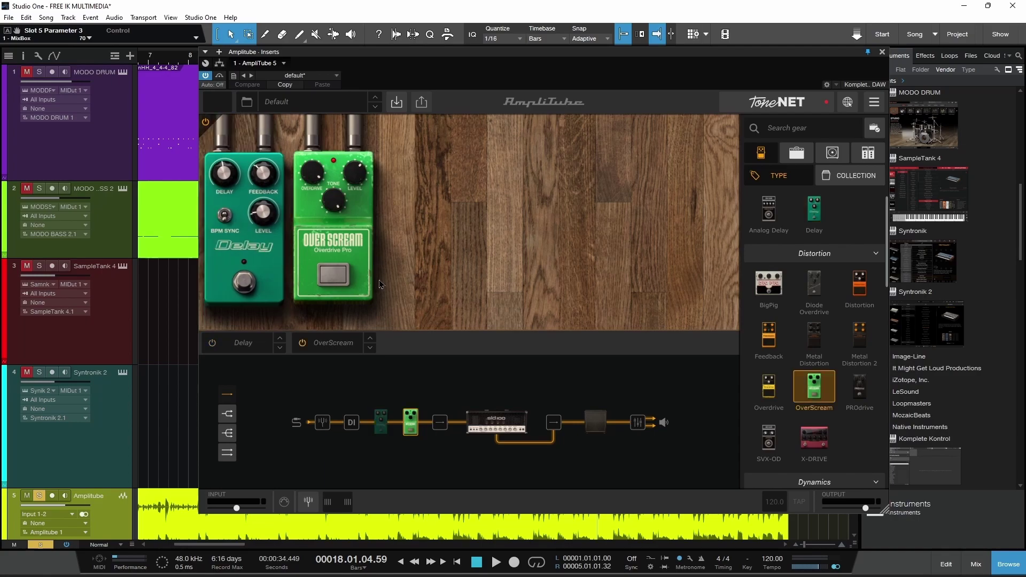
left_click(329, 280)
left_click(329, 280)
Insert a Digital Flanger rack unit after the cabinet.
left_click(867, 153)
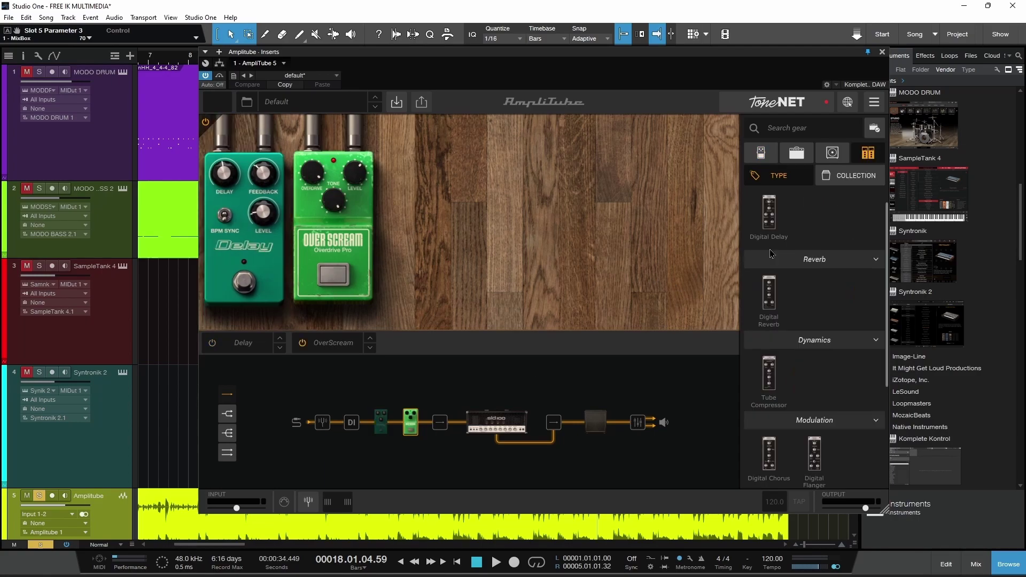
scroll(786, 278, "down", 3)
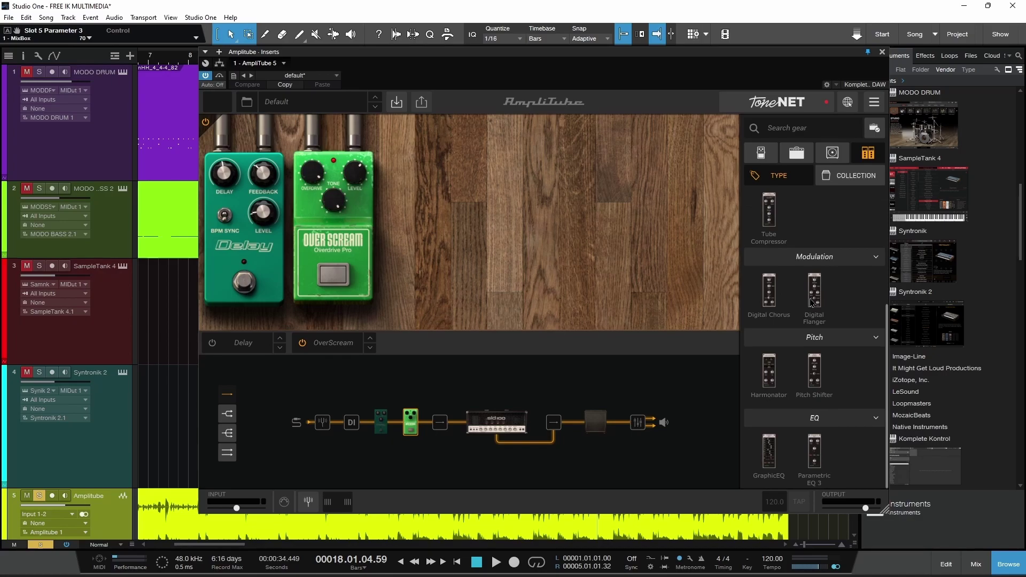
left_click_drag(804, 313, 613, 439)
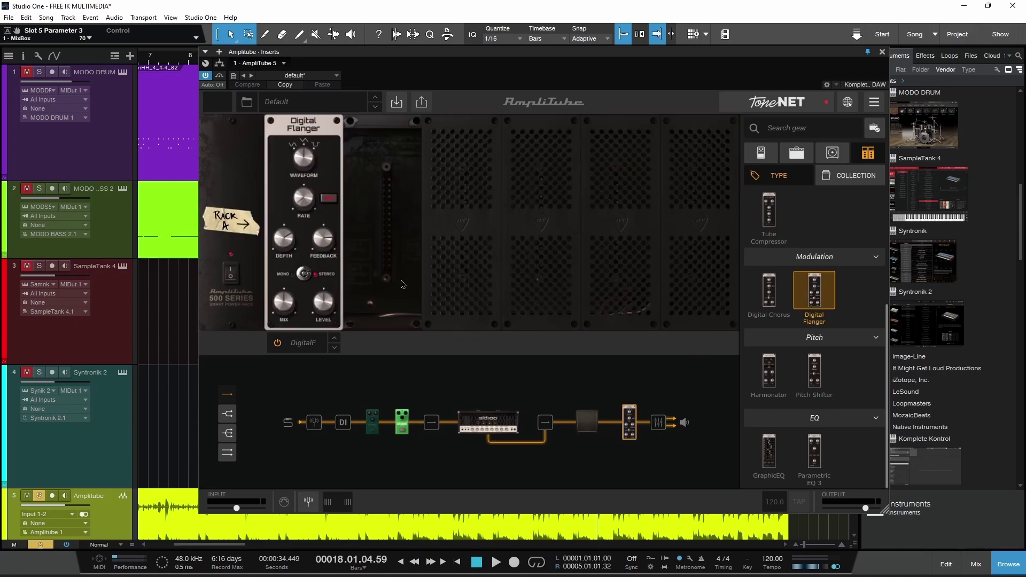
scroll(815, 321, "up", 4)
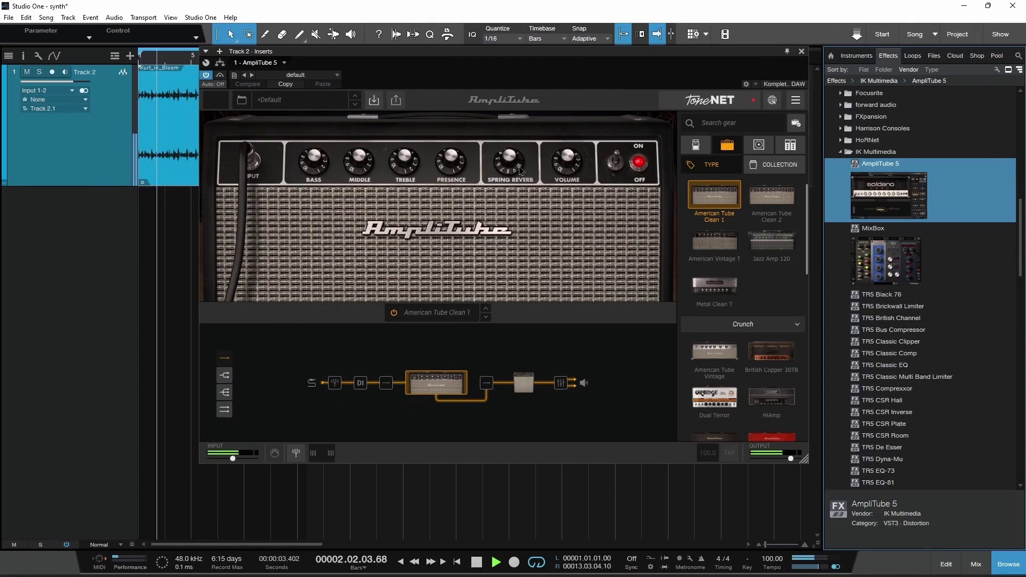
Inspect the cabinet, the American Tube Clean 1 amp and the Digital Delay/Reverb rack.
mouse_move(517, 164)
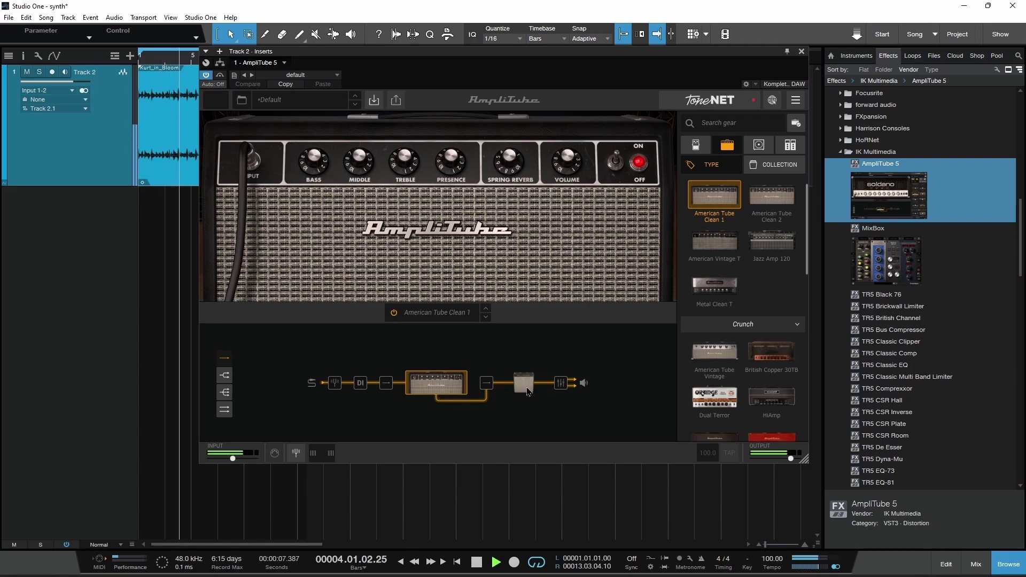
left_click(523, 383)
left_click(436, 385)
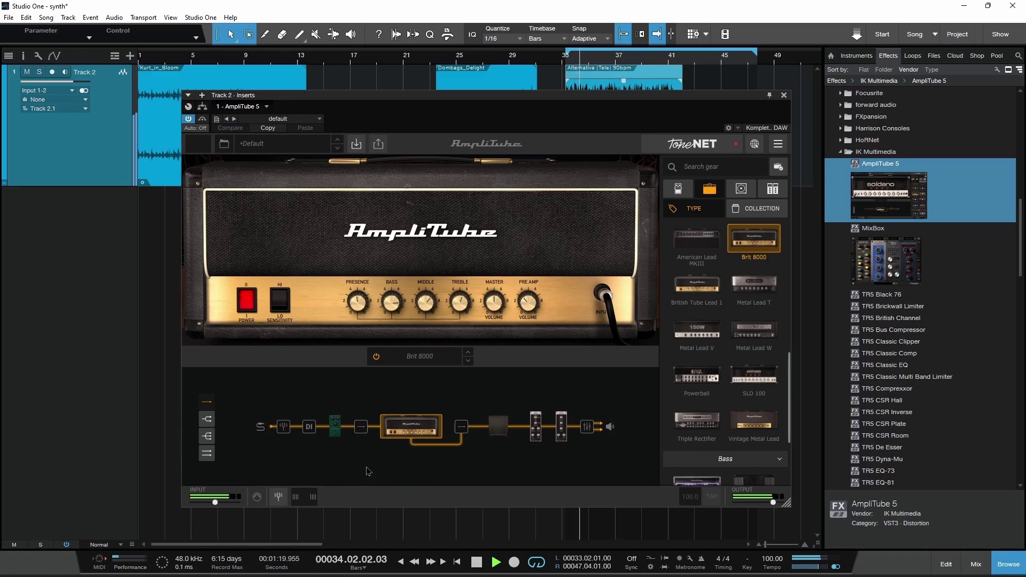
left_click(535, 428)
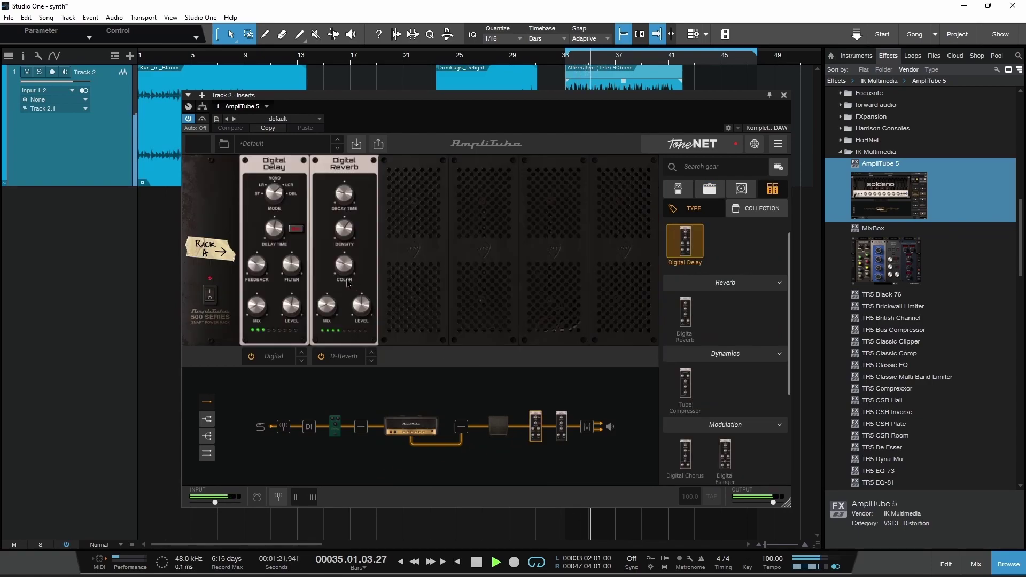
left_click(498, 426)
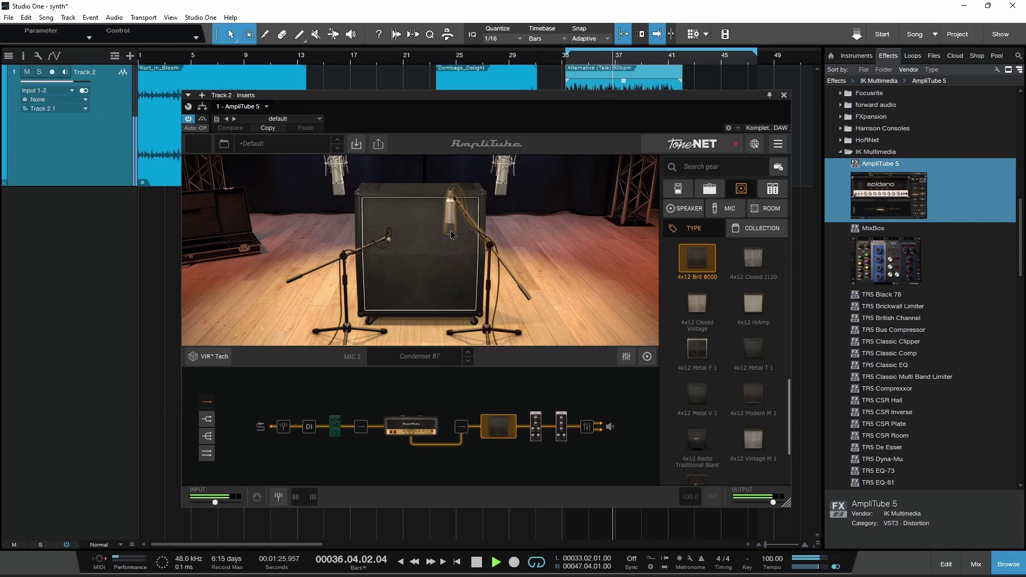
Raise the left Dynamic 57 mic slightly, then view the Brit 8000 amp head.
left_click(388, 242)
left_click_drag(388, 242, 386, 227)
left_click(518, 179)
left_click(411, 426)
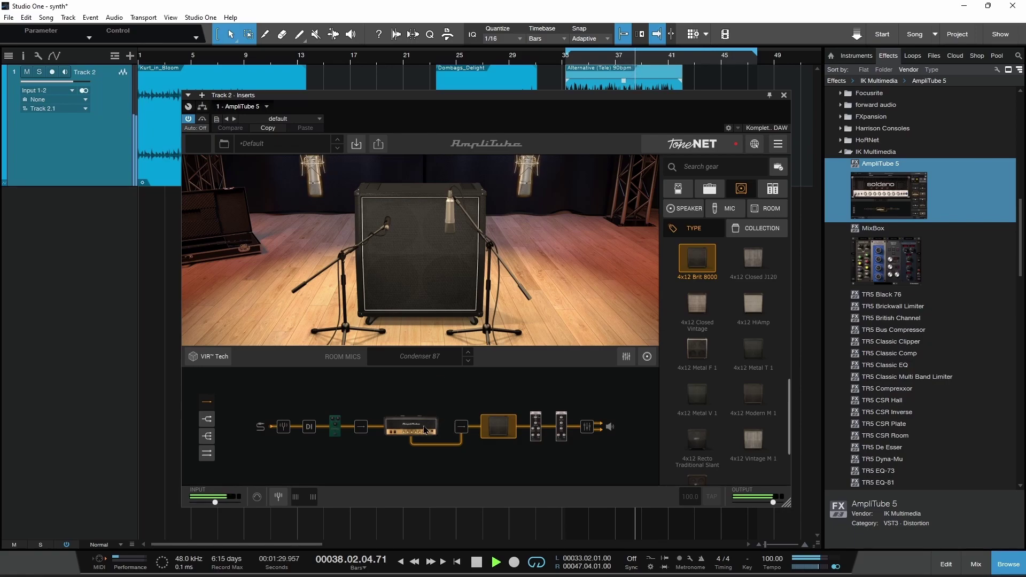
mouse_move(362, 306)
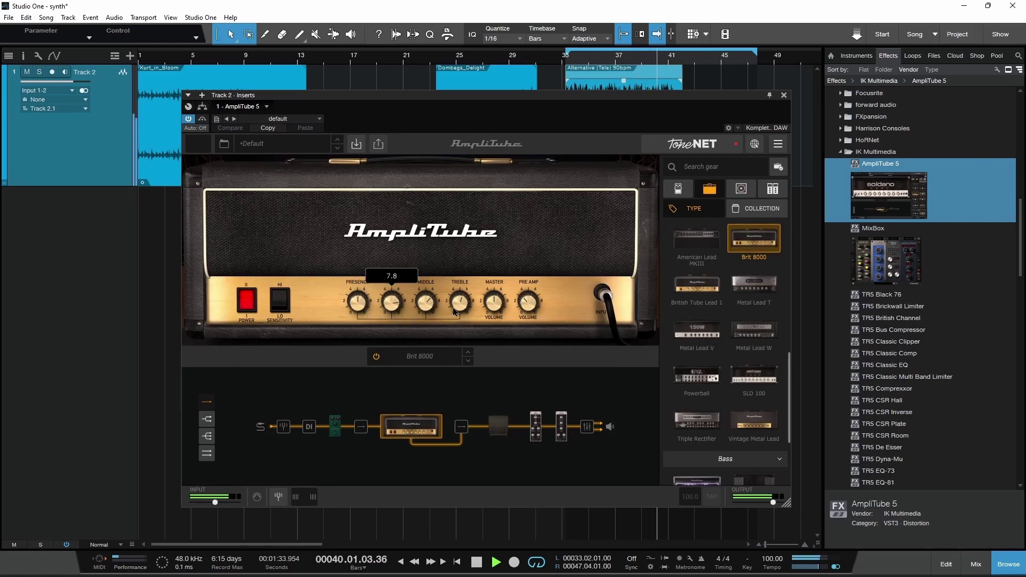
mouse_move(463, 304)
mouse_move(529, 314)
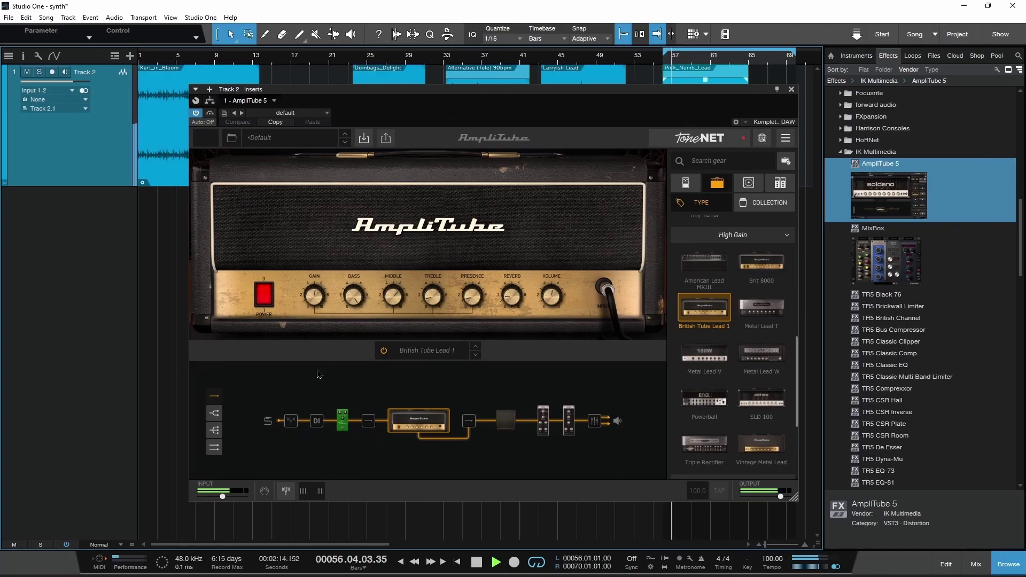
Review the Chorus pedal, rack effects, British Tube Lead 1 amp and cabinet.
left_click(342, 420)
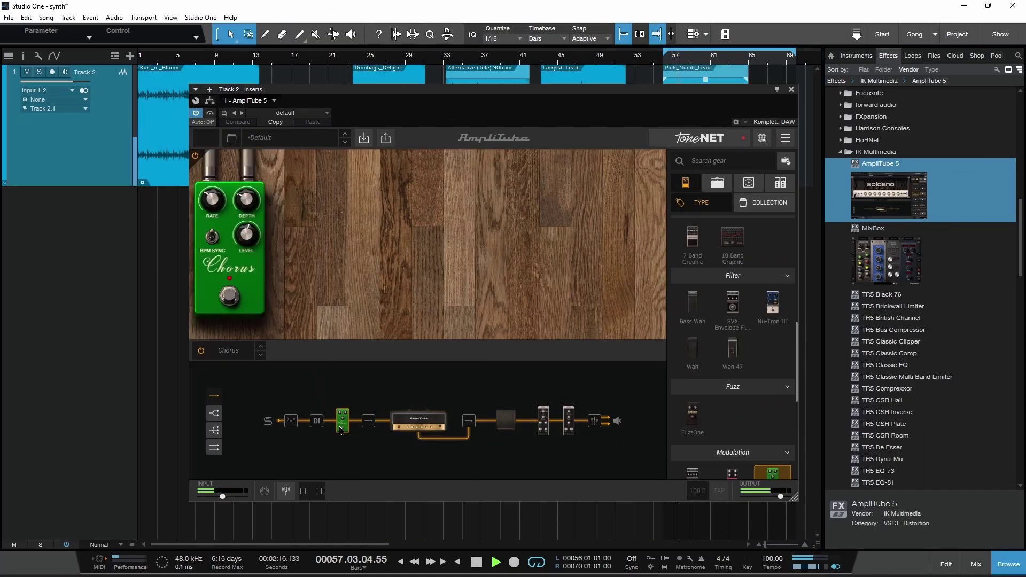
left_click(543, 422)
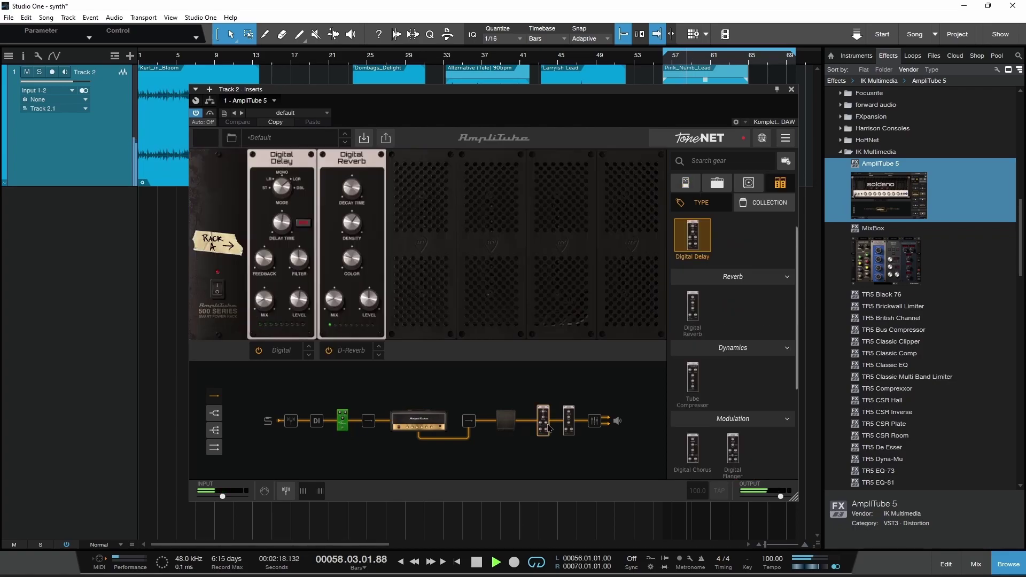
left_click(447, 426)
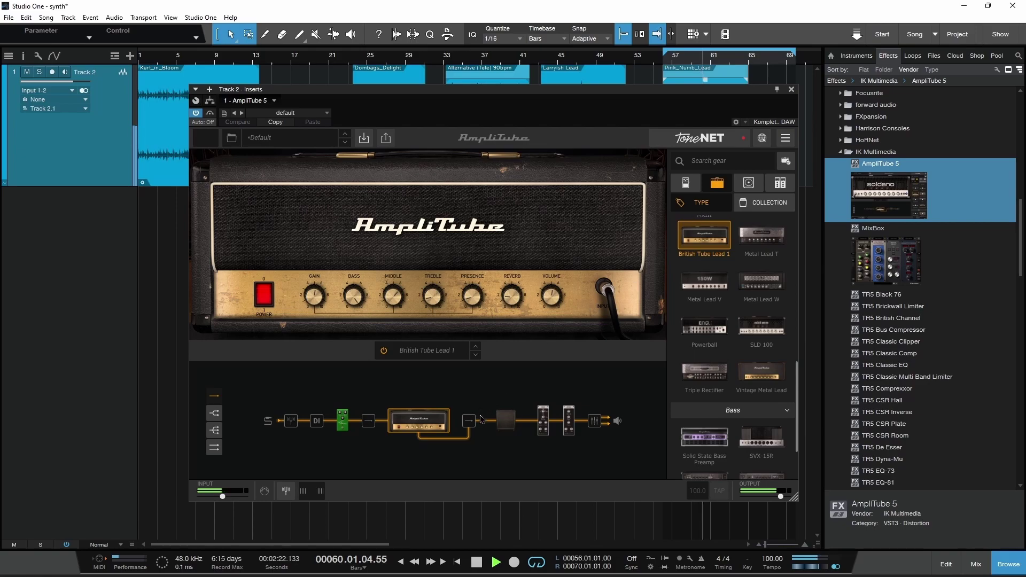
left_click(506, 421)
Nudge the condenser mic up-left, check the room mics, and return to the amp head.
left_click_drag(460, 230, 391, 231)
left_click(393, 225)
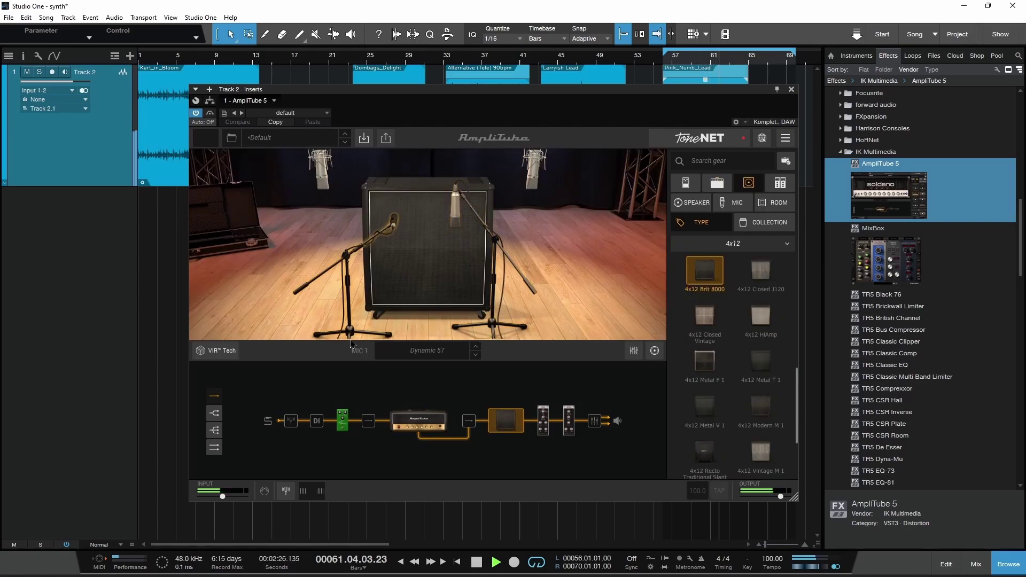
left_click(388, 238)
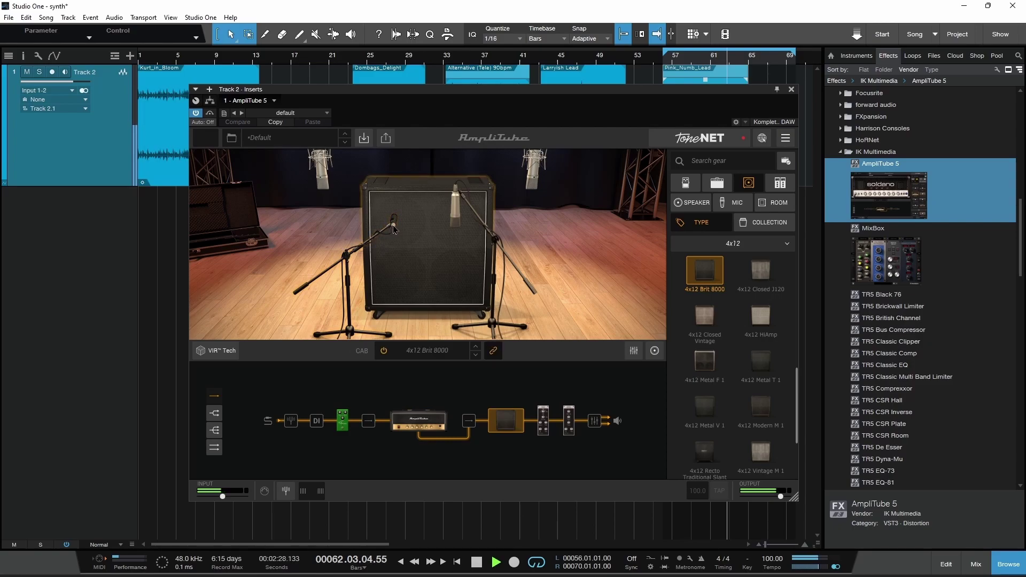
left_click(331, 178)
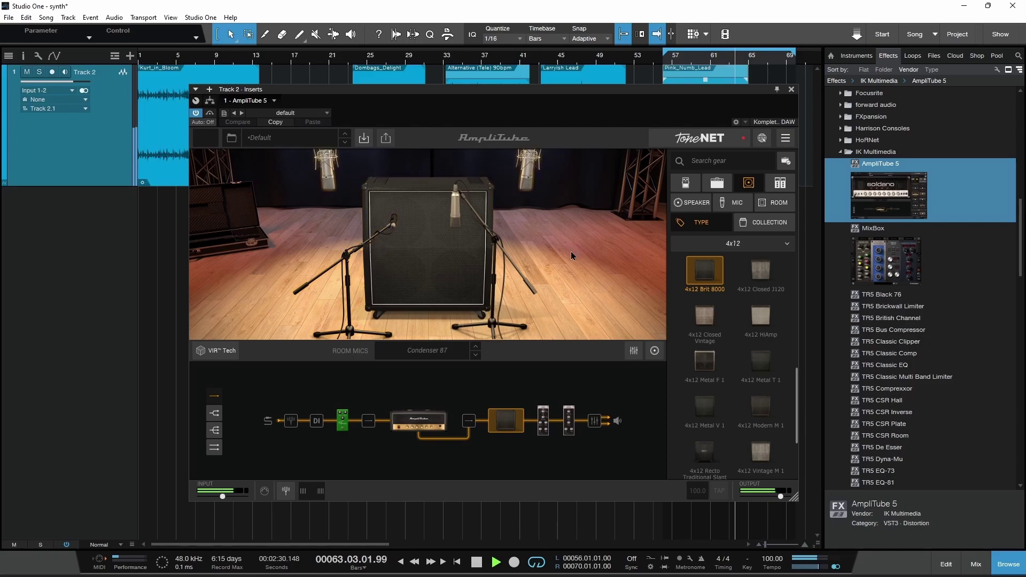
left_click(420, 423)
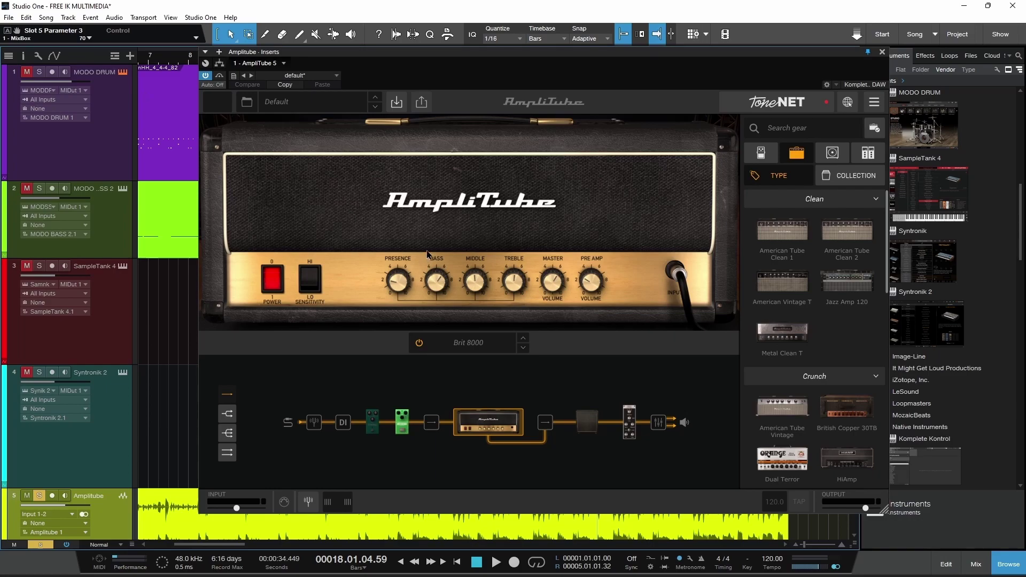
key("F11")
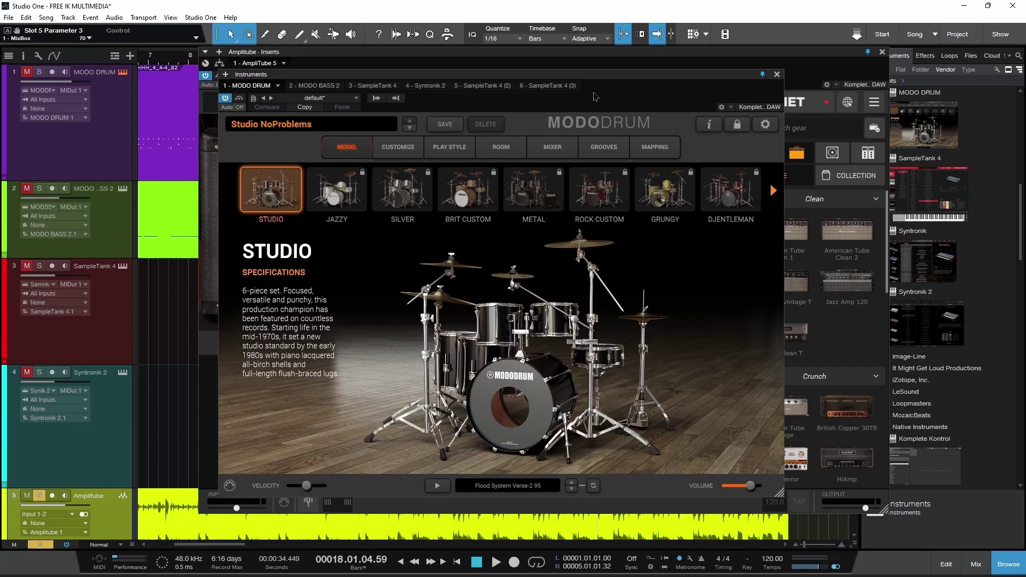
left_click_drag(623, 77, 558, 75)
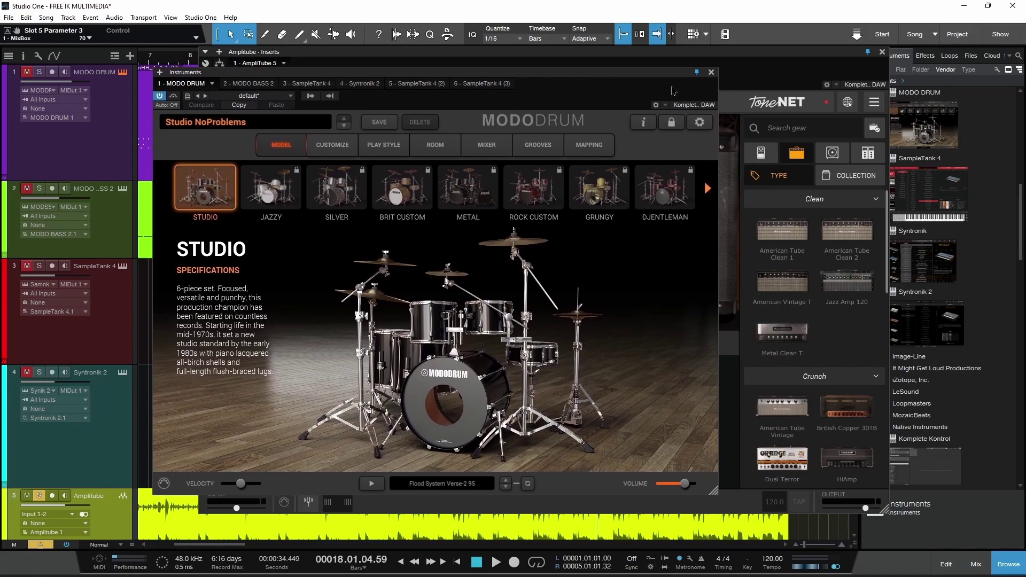
left_click(711, 72)
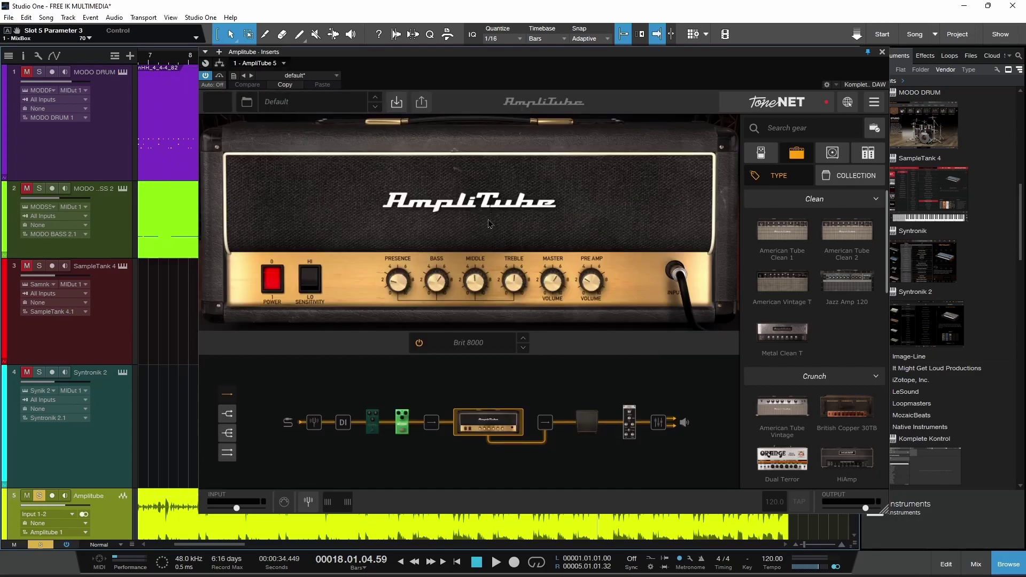
scroll(155, 208, "down", 5)
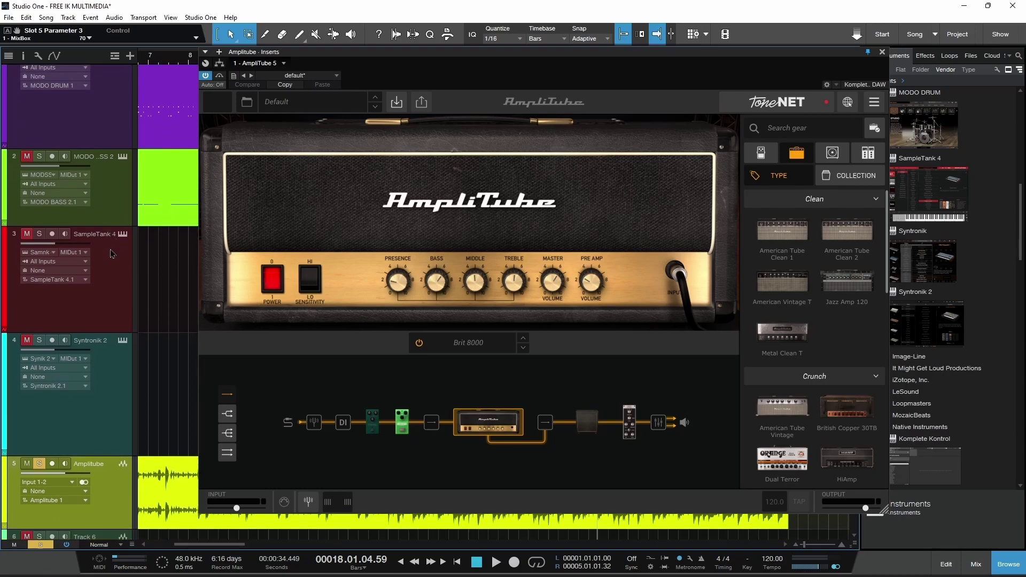
scroll(154, 209, "up", 3)
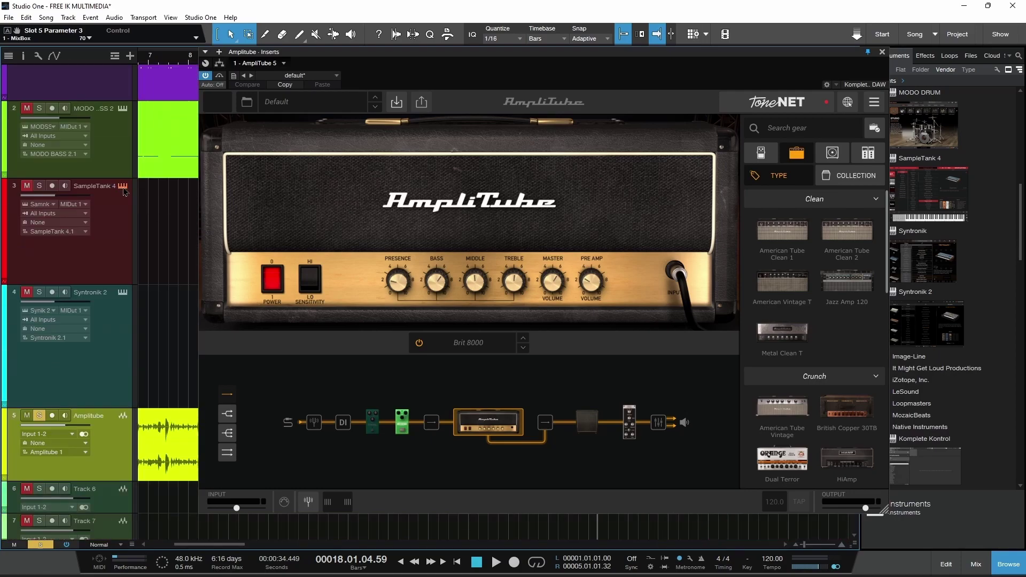
left_click(126, 294)
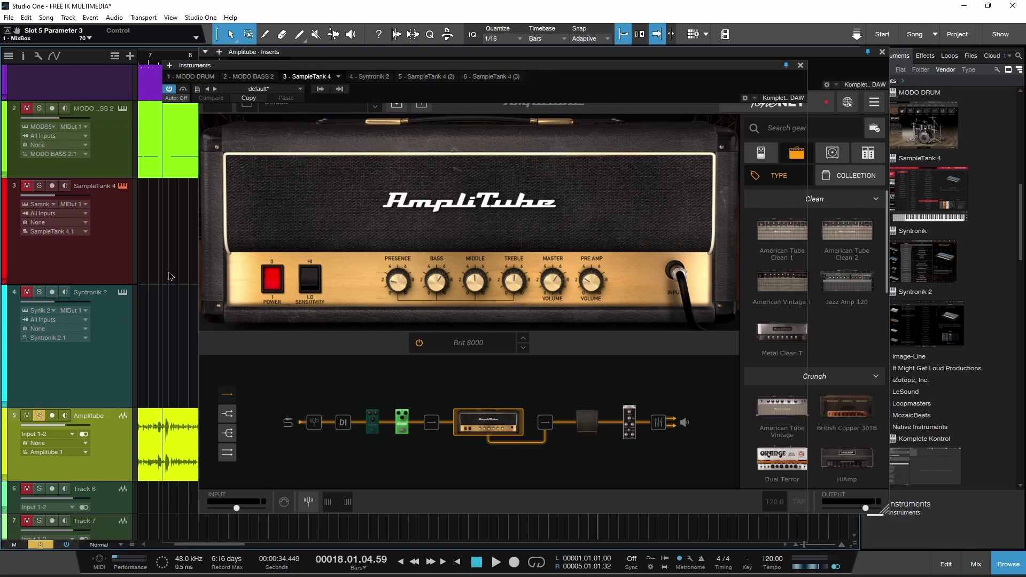
scroll(75, 302, "down", 5)
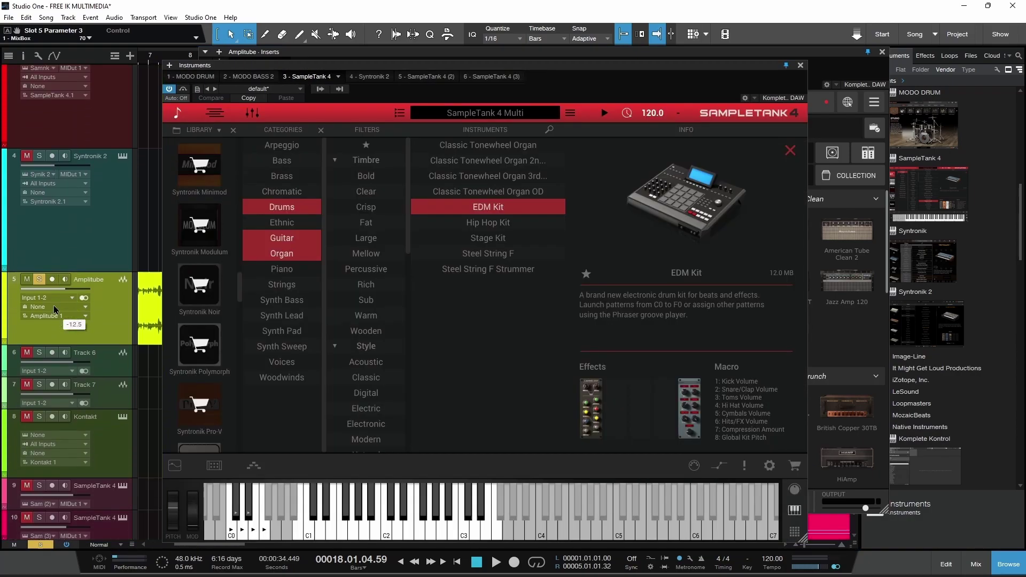
scroll(56, 309, "up", 4)
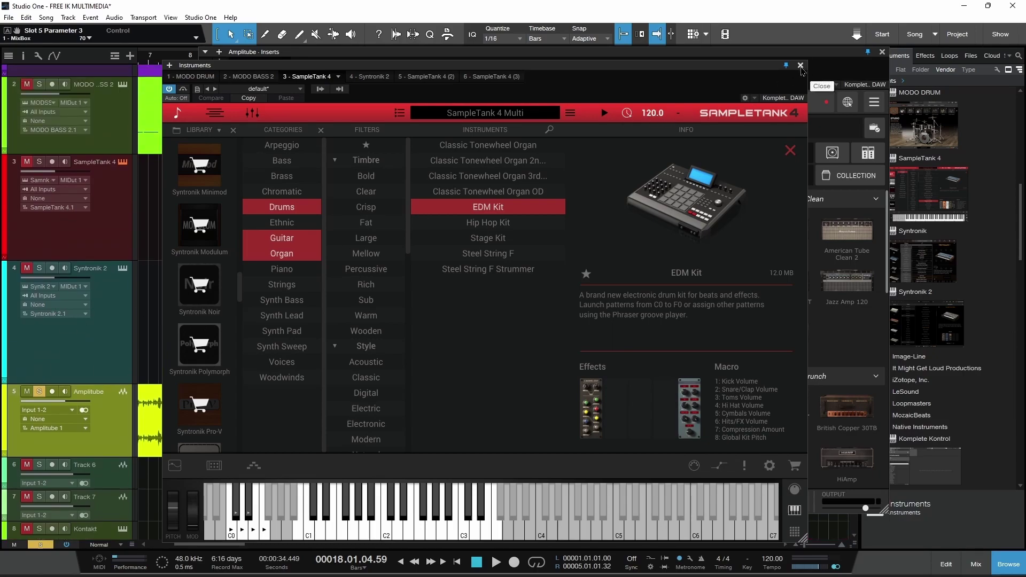
left_click(800, 65)
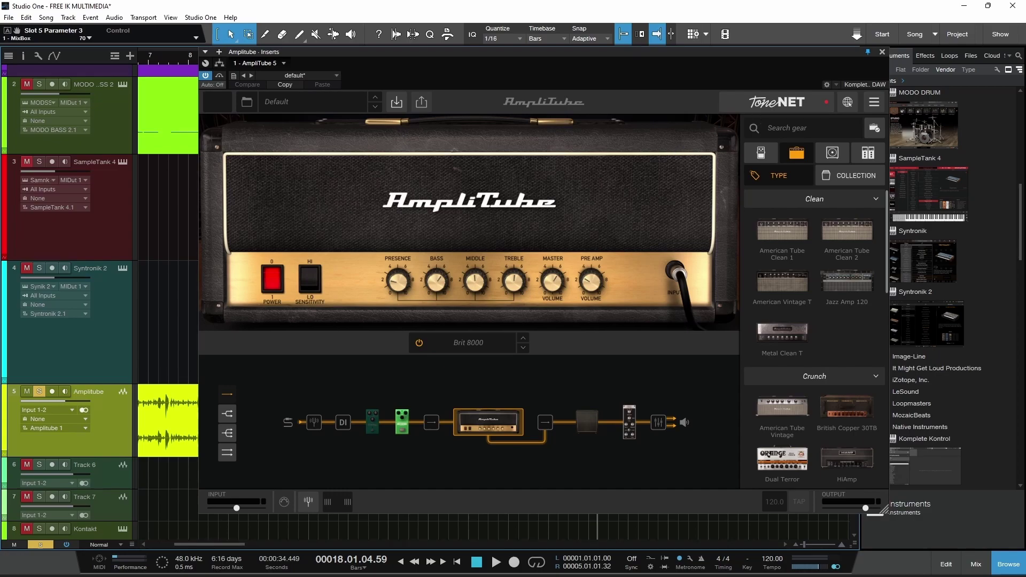
Browse IK's free software page, try the free T-RackS 5 download, and return to the list.
left_click(490, 565)
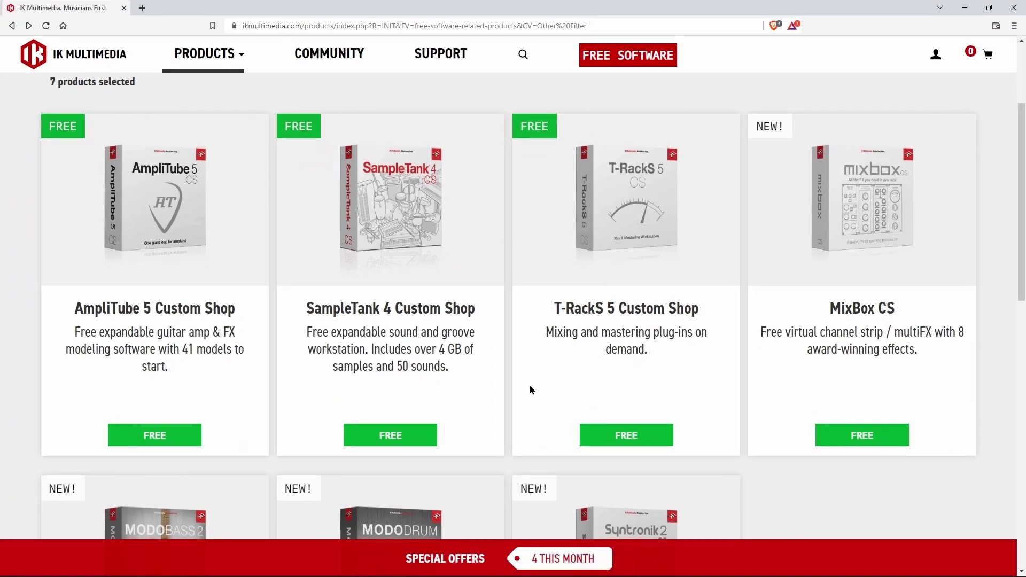
scroll(531, 389, "up", 3)
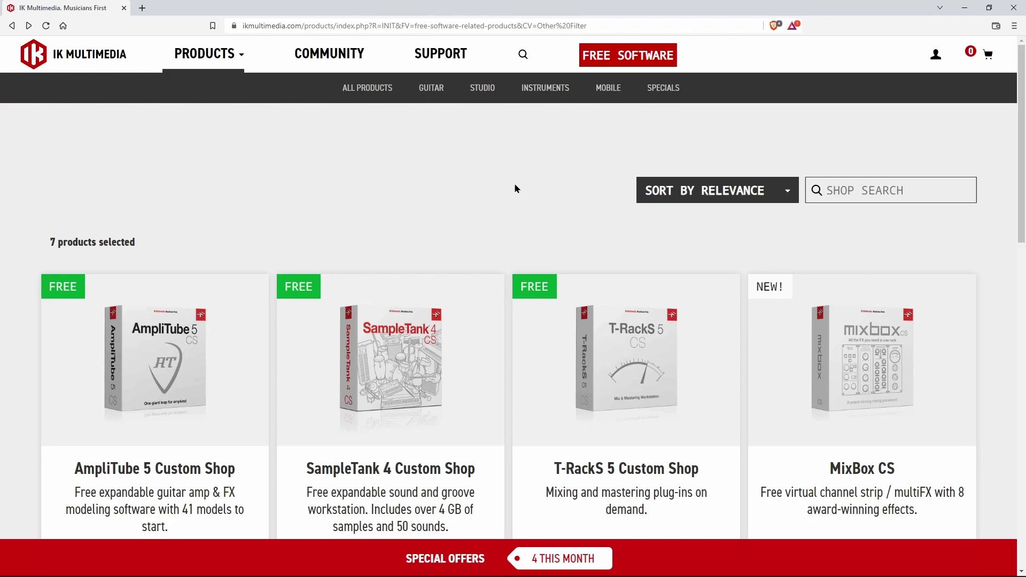
scroll(516, 189, "down", 5)
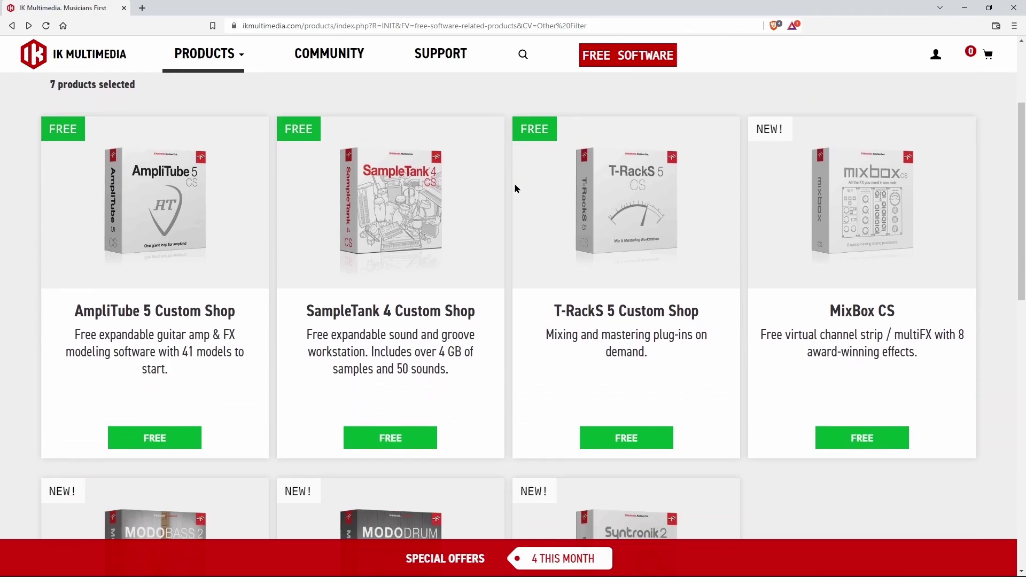
scroll(516, 188, "up", 2)
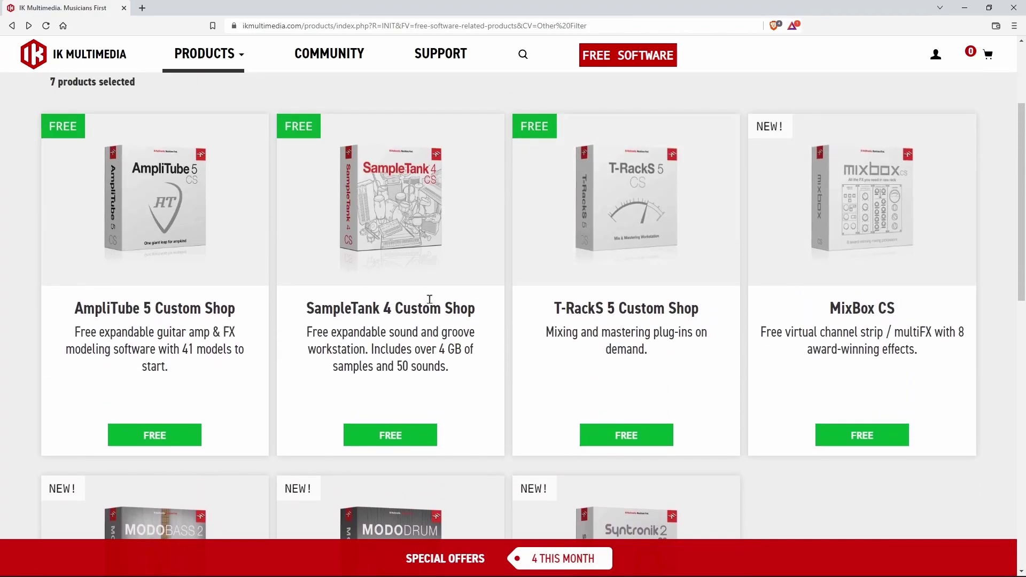
left_click(634, 439)
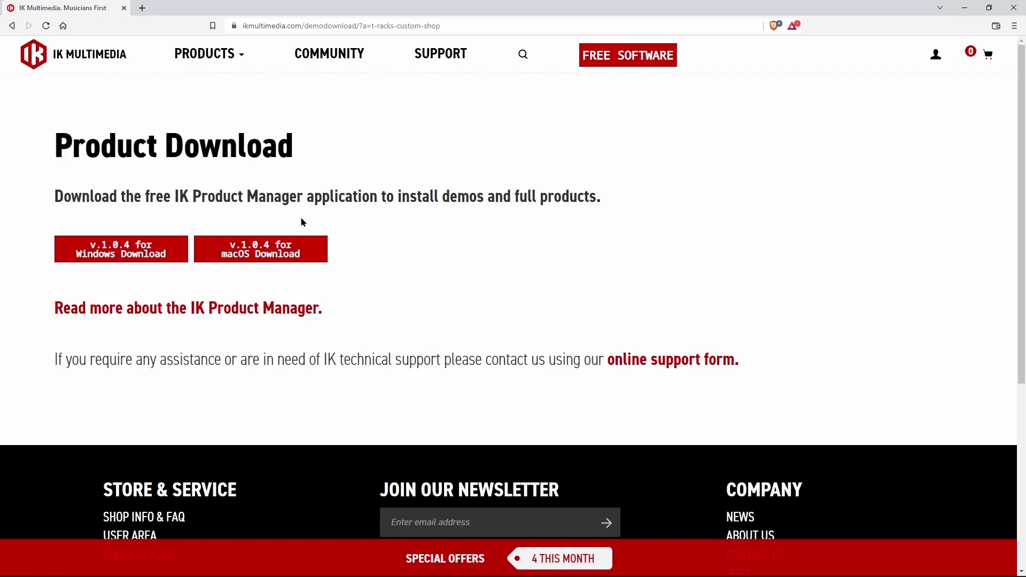
left_click(12, 26)
Bring up IK Product Manager and scroll its Software list showing AmpliTube 5 5.4.1 authorized.
mouse_move(526, 576)
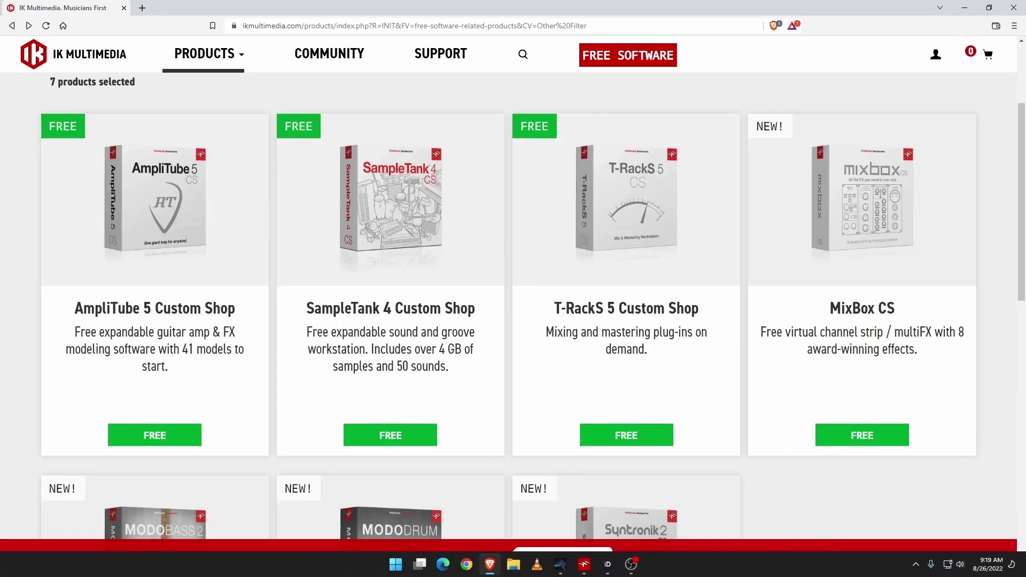
left_click(584, 564)
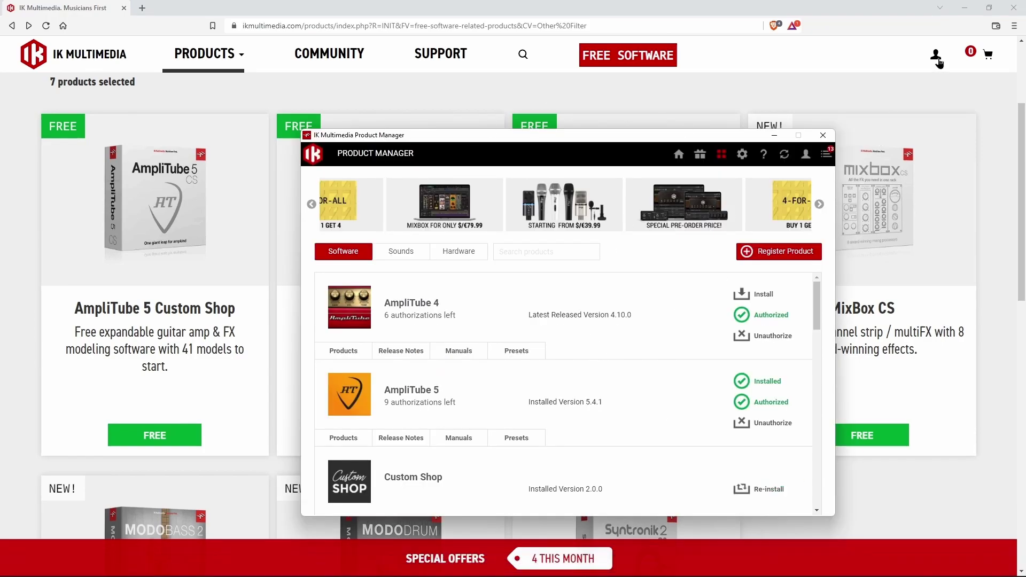
left_click(964, 8)
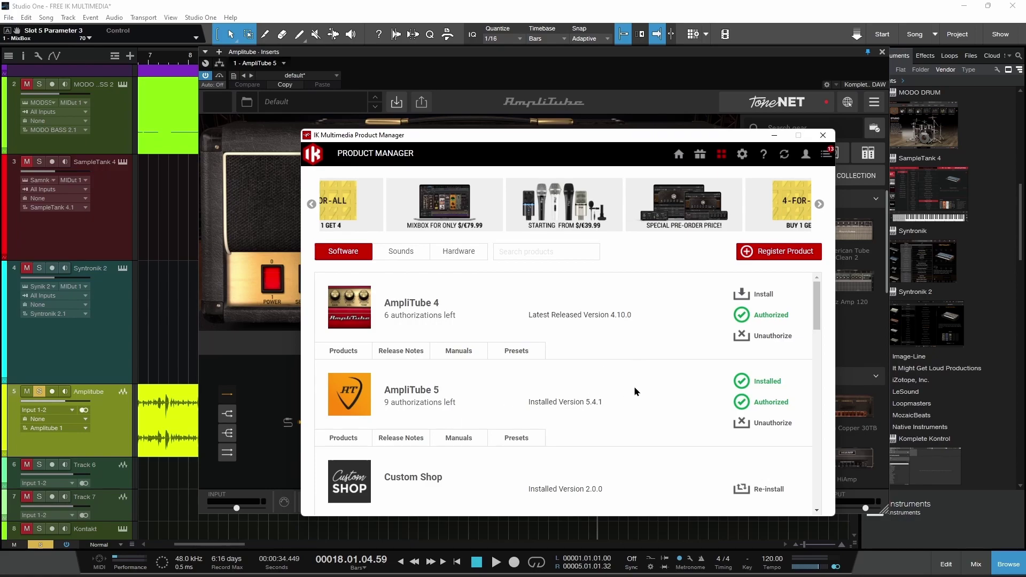
scroll(636, 392, "down", 2)
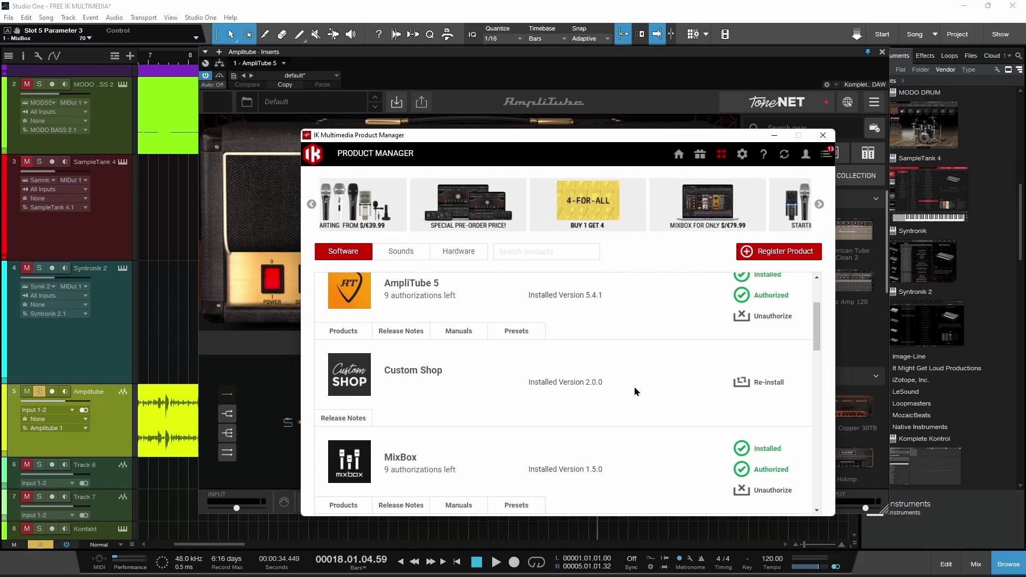
scroll(632, 390, "down", 1)
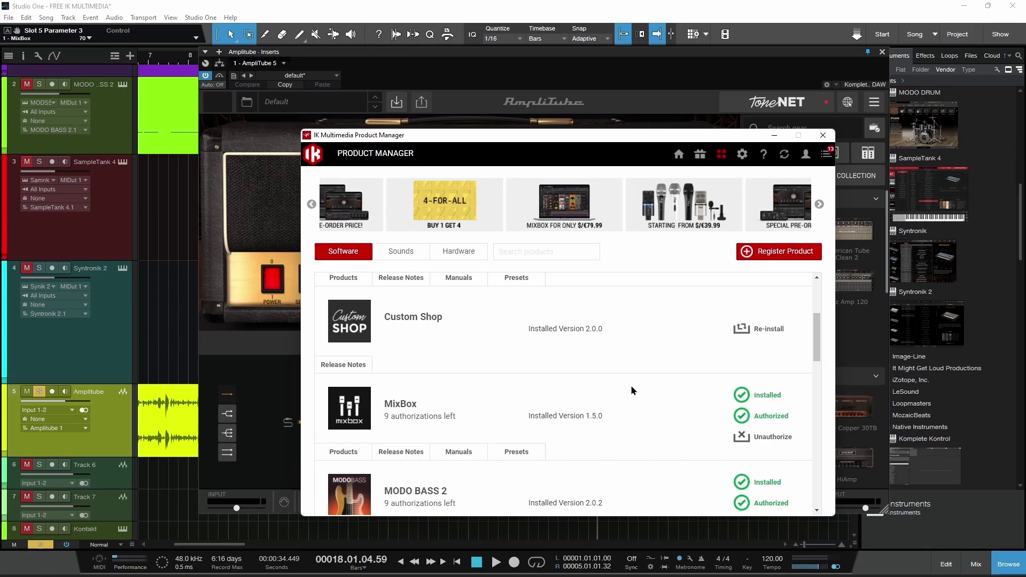
scroll(632, 390, "up", 3)
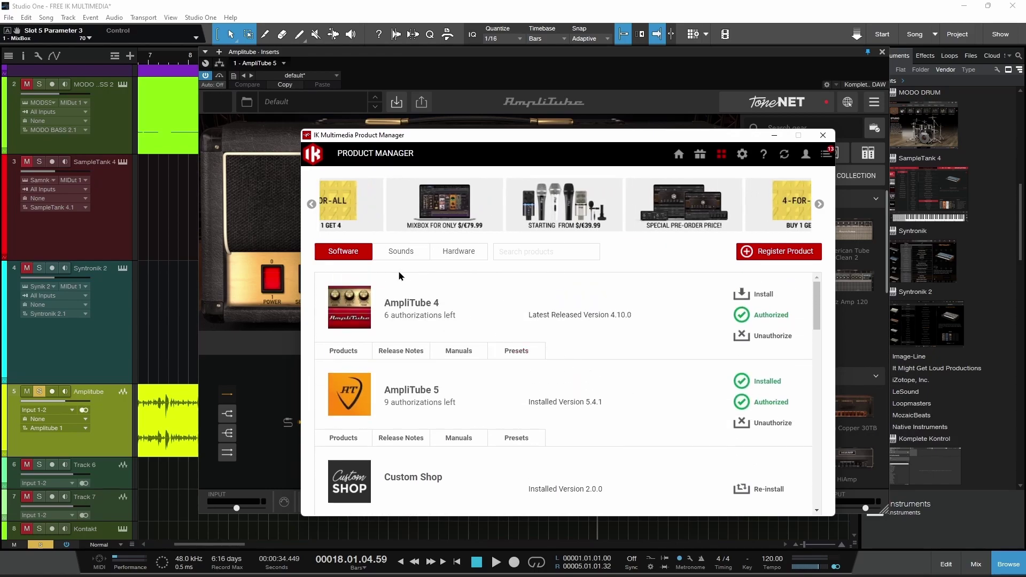
Check Product Manager's sound libraries, then cycle MixBox, MODO DRUM and AmpliTube windows, ending on AmpliTube.
left_click(405, 254)
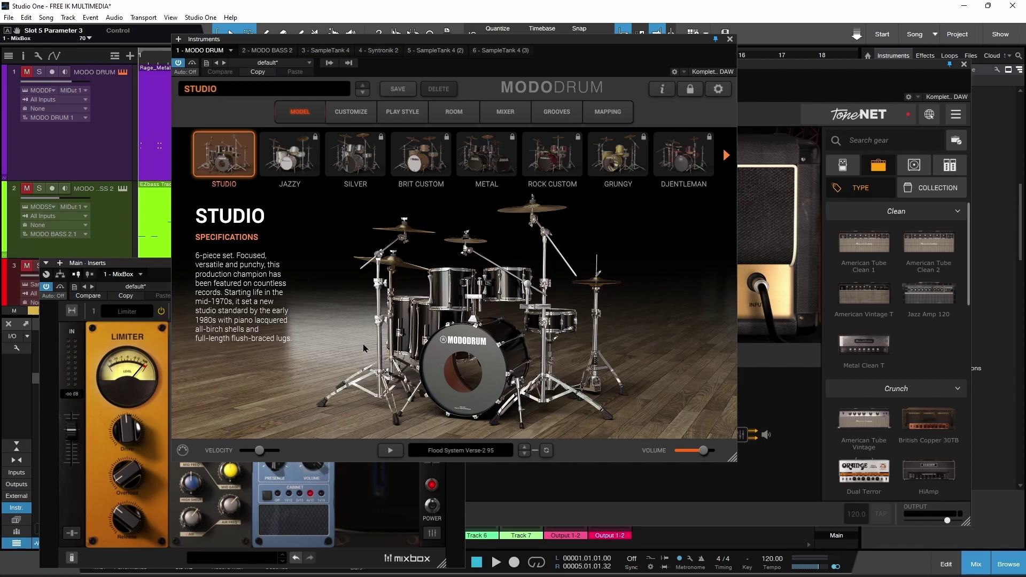
left_click(160, 277)
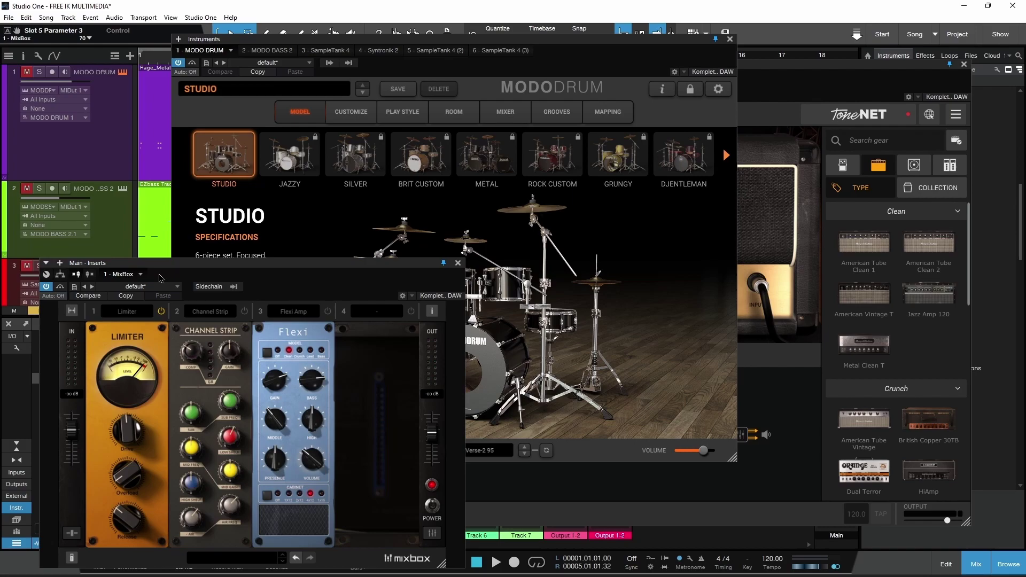
left_click(619, 67)
left_click(812, 98)
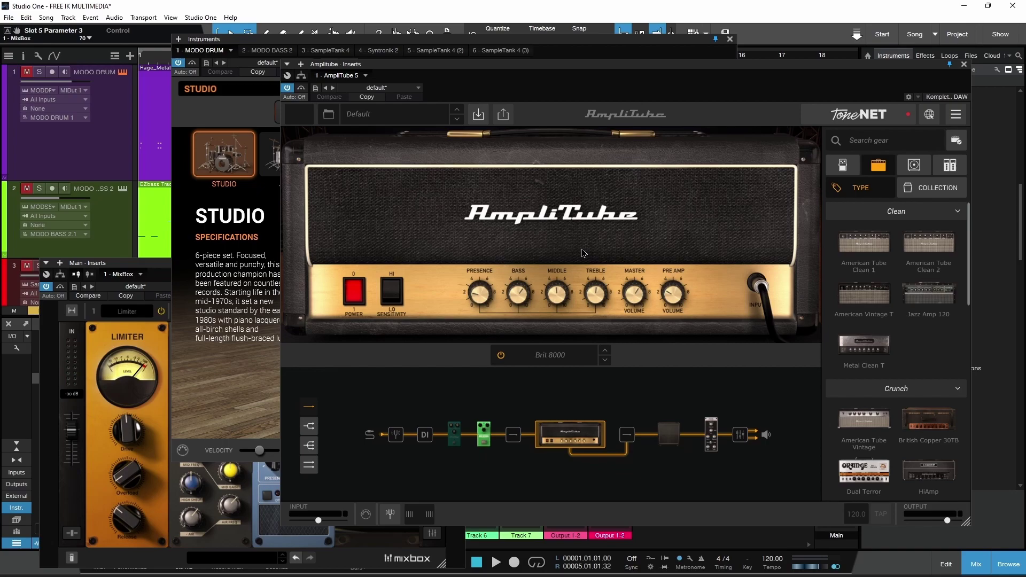
left_click(217, 360)
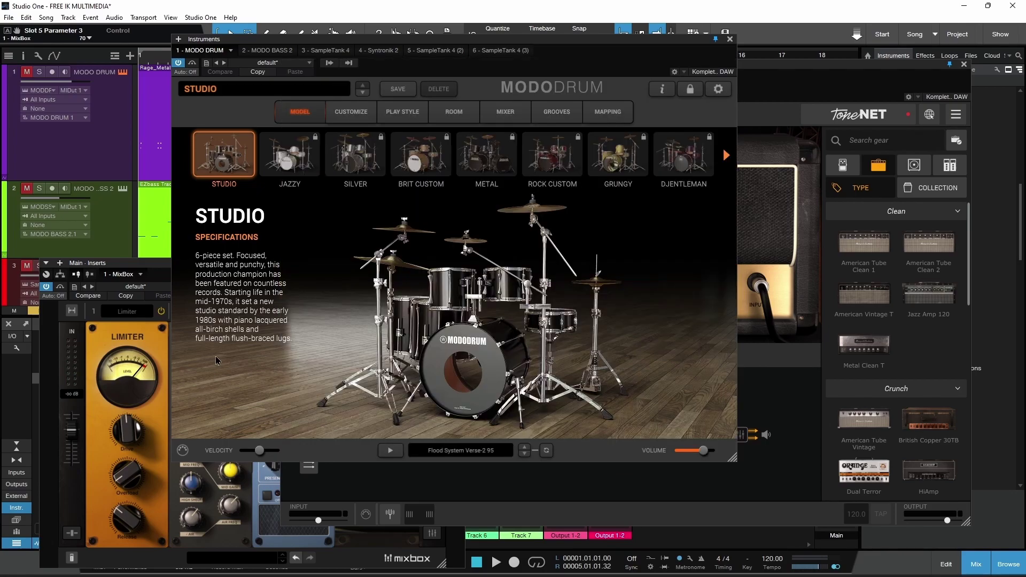
left_click(763, 273)
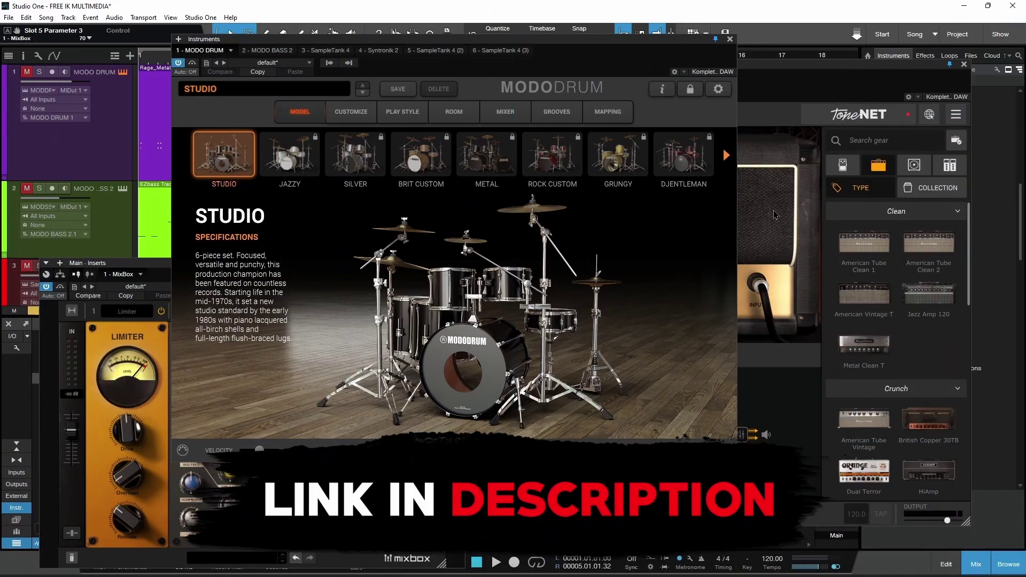
left_click(775, 215)
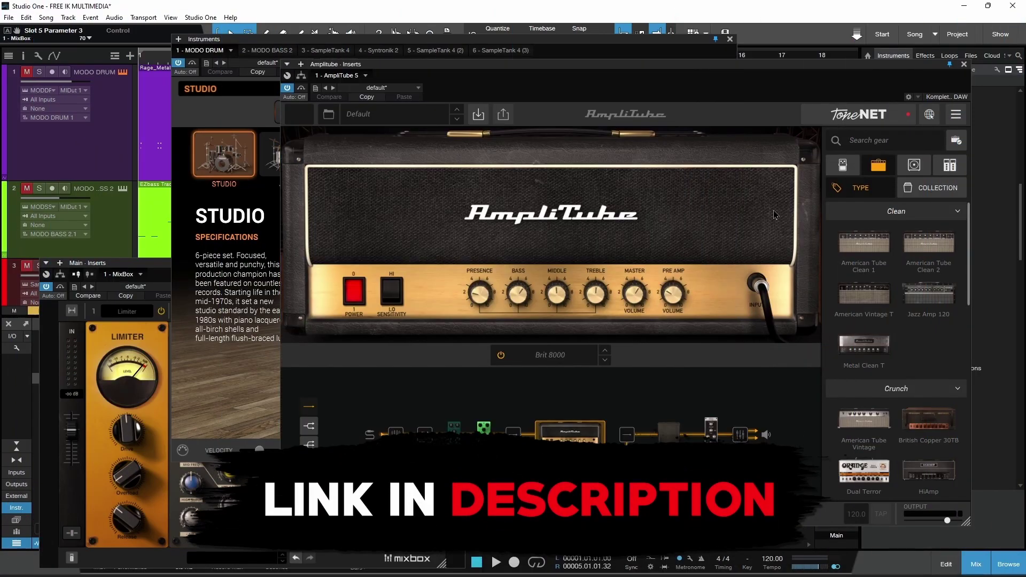